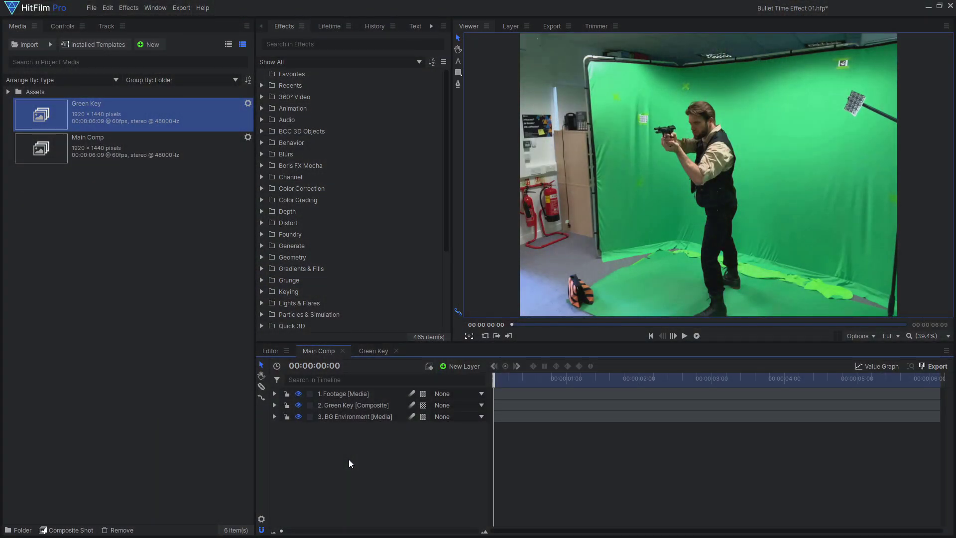
Hide the raw footage to preview later frames, then expand the Camera Tracker's Tracking settings.
click(298, 394)
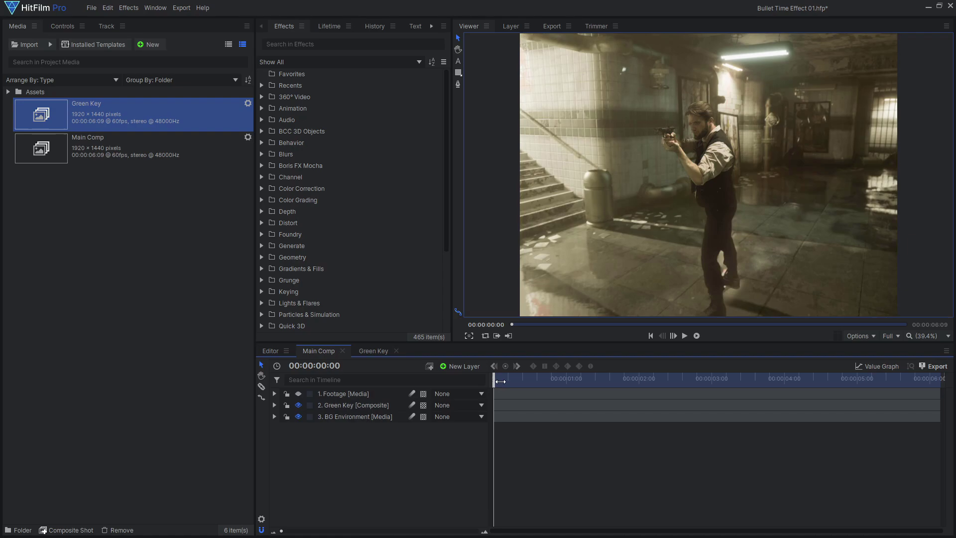
drag(499, 381, 944, 382)
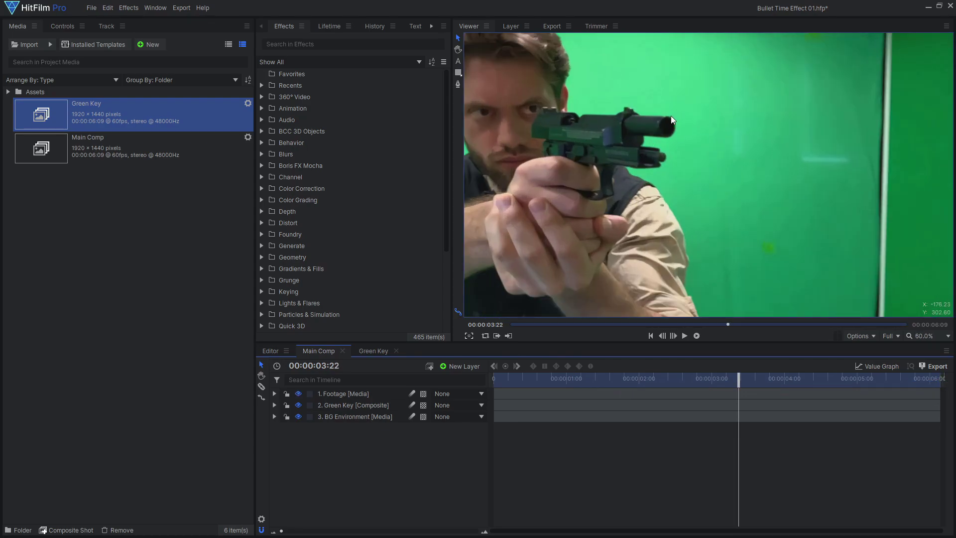
click(28, 251)
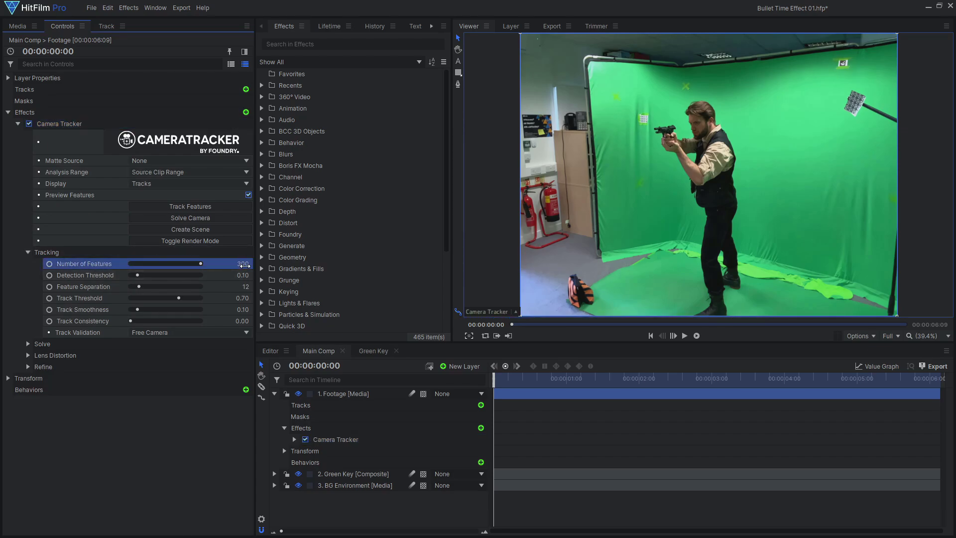
Track features, solve the camera, and create a tracked point layer from the viewer.
click(217, 210)
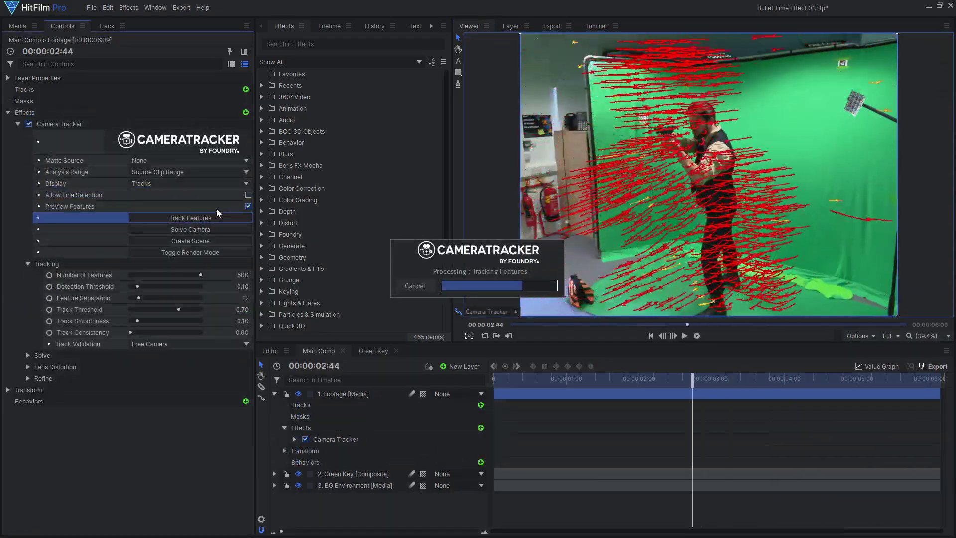
click(221, 229)
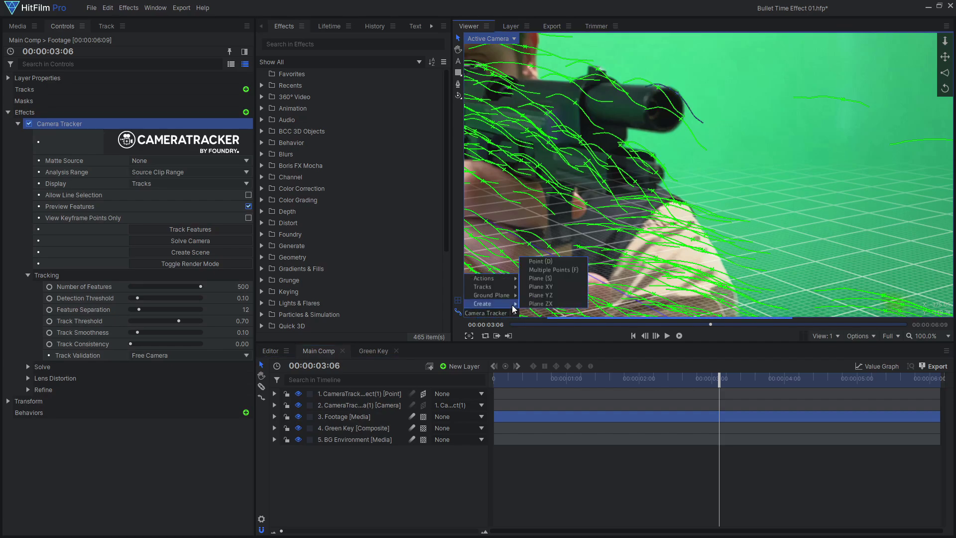
click(557, 262)
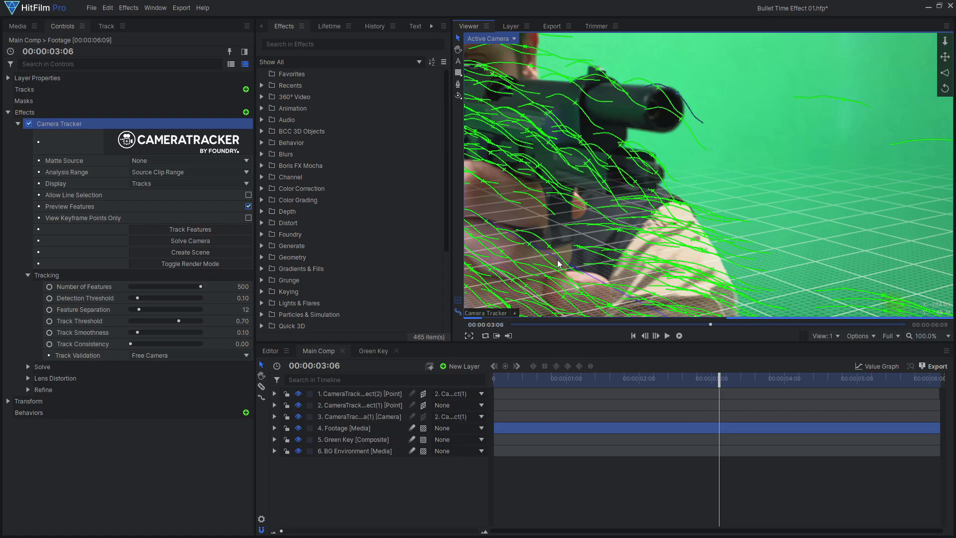
click(372, 393)
scroll(612, 212, down, 2)
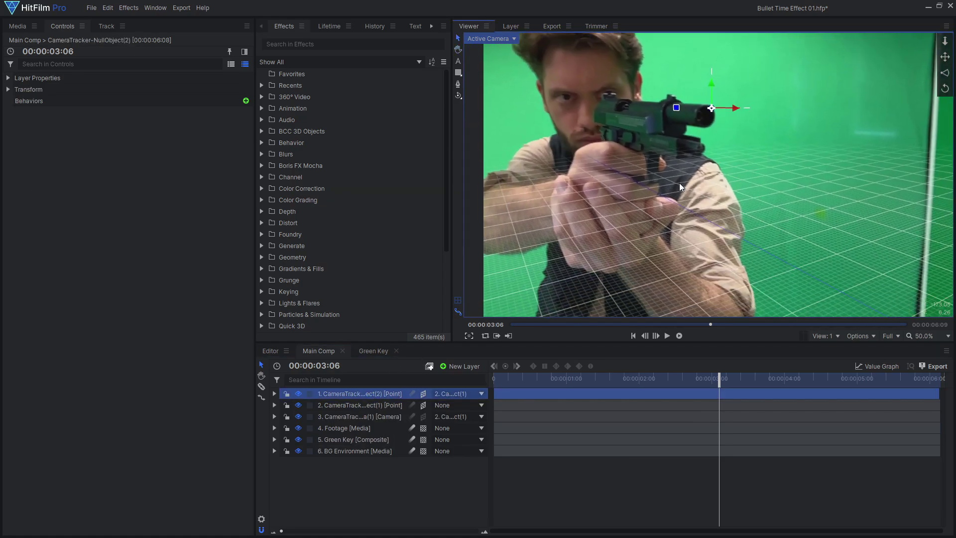
drag(684, 378, 558, 379)
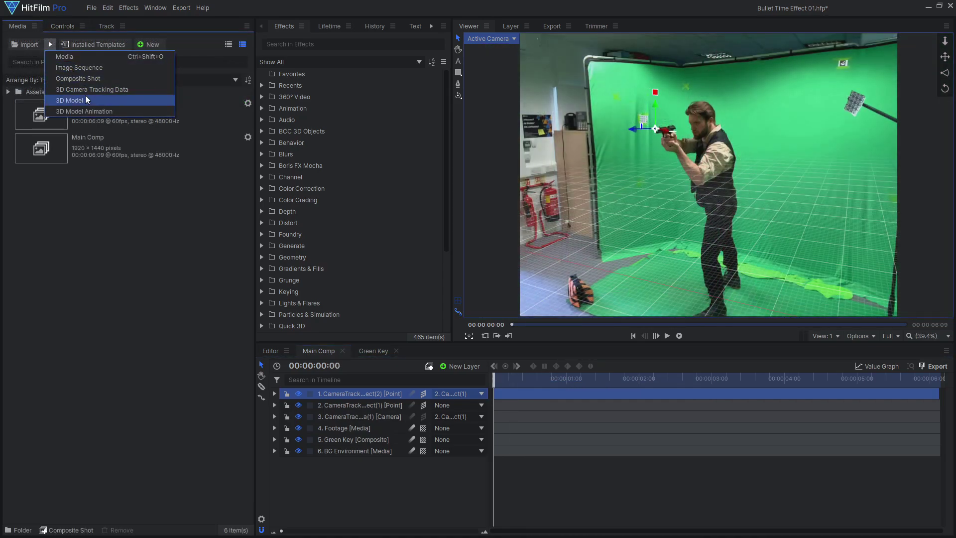
Import Cylinder.obj as a 3D model, accept its properties, and place it in Main Comp.
click(85, 96)
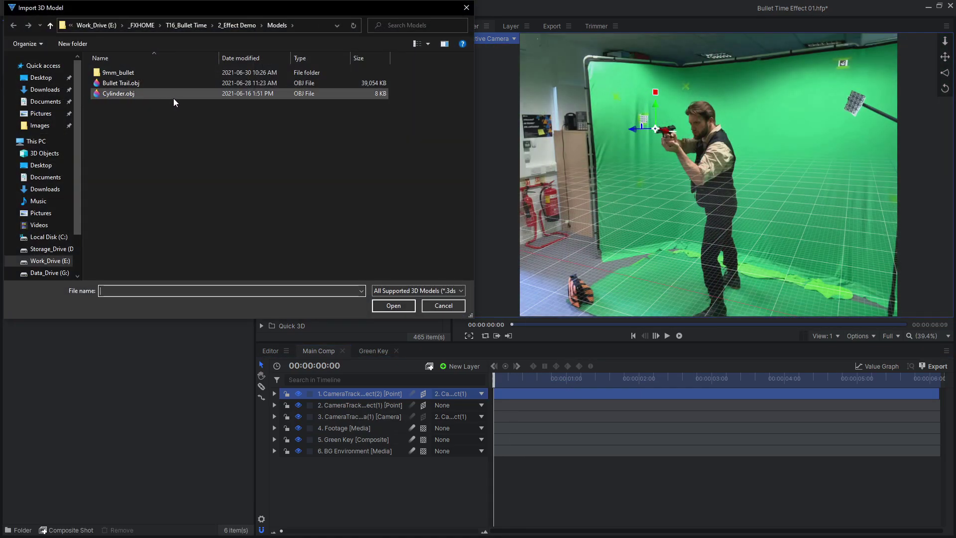
click(174, 98)
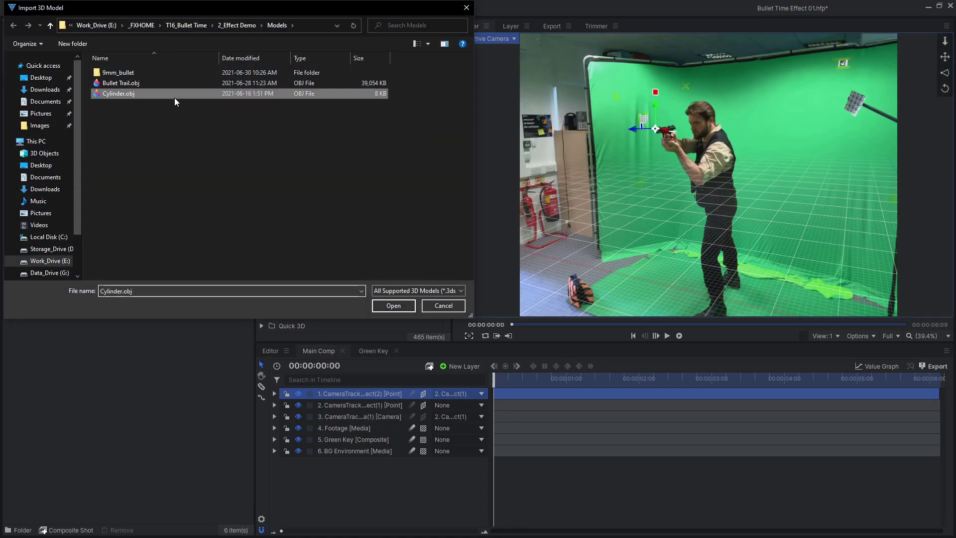
click(395, 305)
mouse_move(431, 199)
mouse_down()
mouse_move(418, 280)
mouse_move(378, 201)
mouse_up()
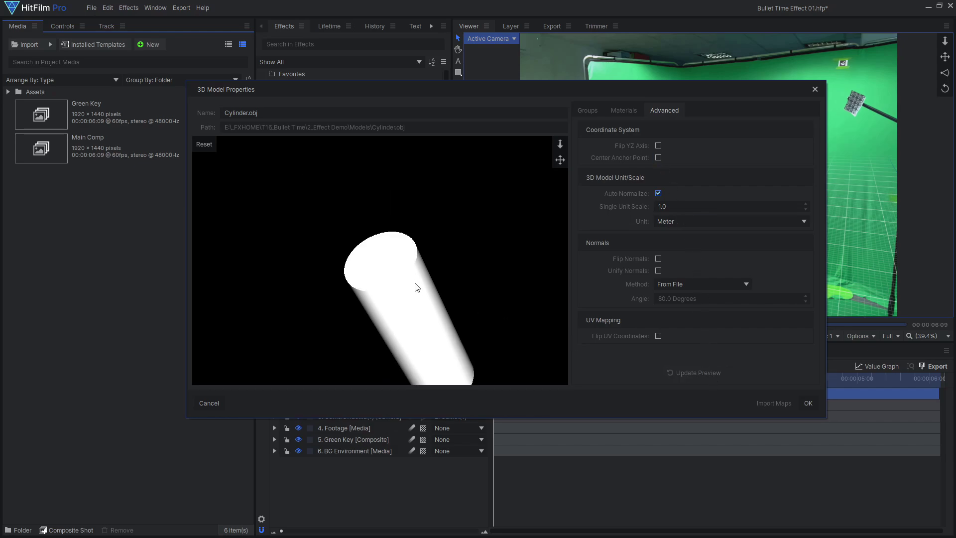
mouse_move(415, 286)
mouse_down()
mouse_move(466, 236)
mouse_move(404, 242)
mouse_up()
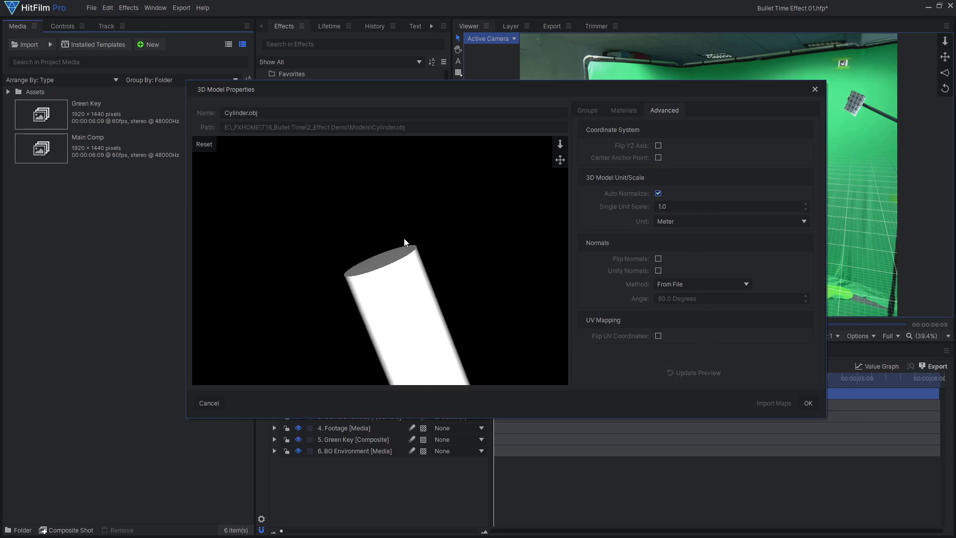
click(807, 402)
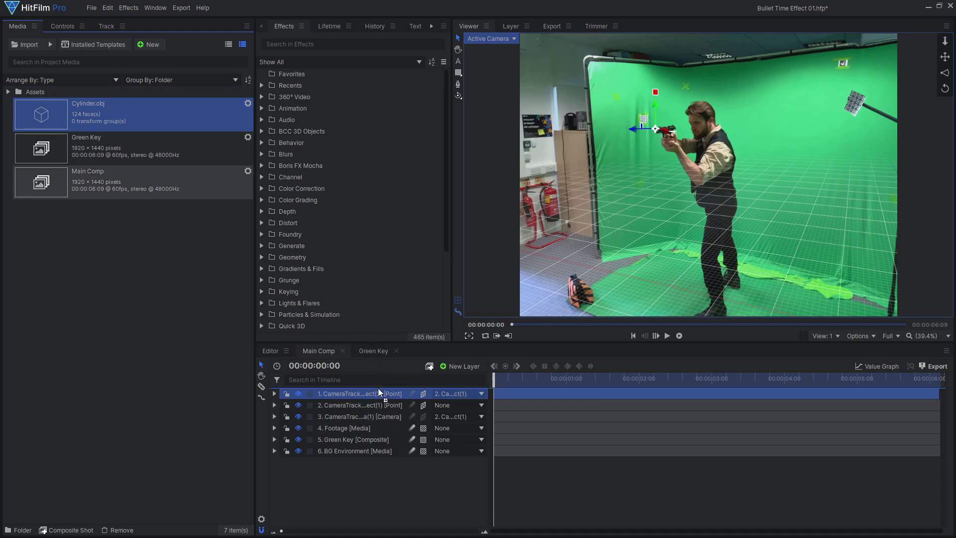
drag(378, 390, 383, 390)
Parent the cylinder to CameraTracker-NullObject(2) and reset its World Transform.
click(454, 393)
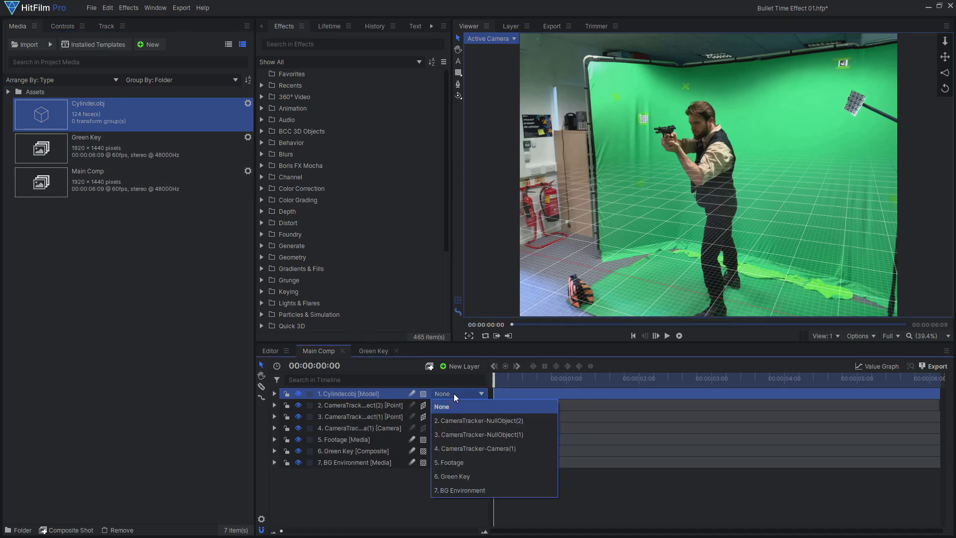
click(466, 418)
click(67, 32)
click(50, 88)
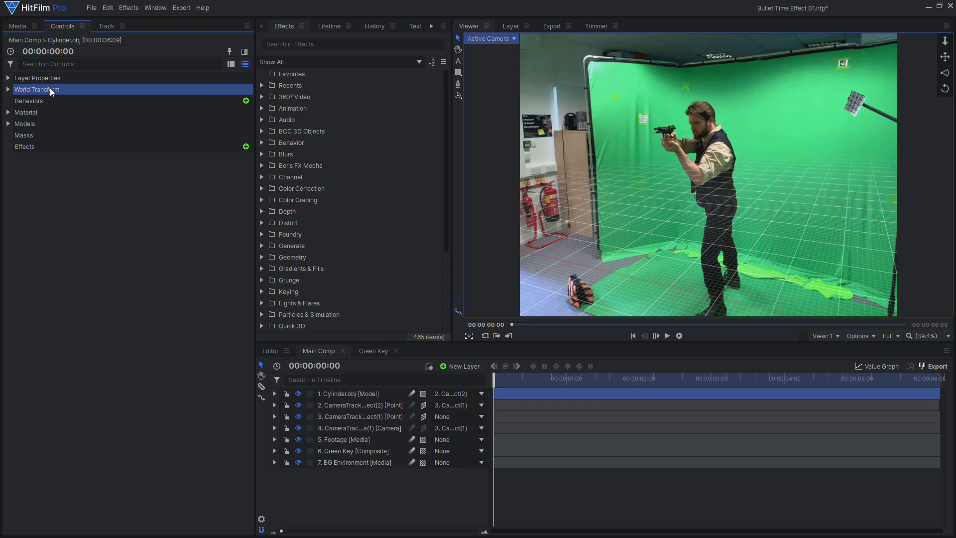
right_click(50, 88)
click(64, 103)
Scale the cylinder to 3.5% and add a Wireframe effect.
click(7, 90)
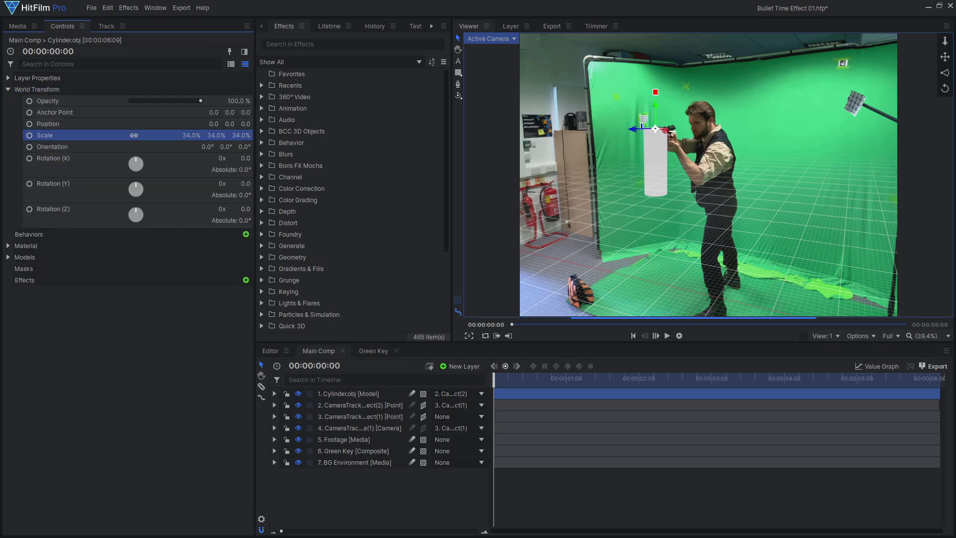
scroll(659, 127, up, 5)
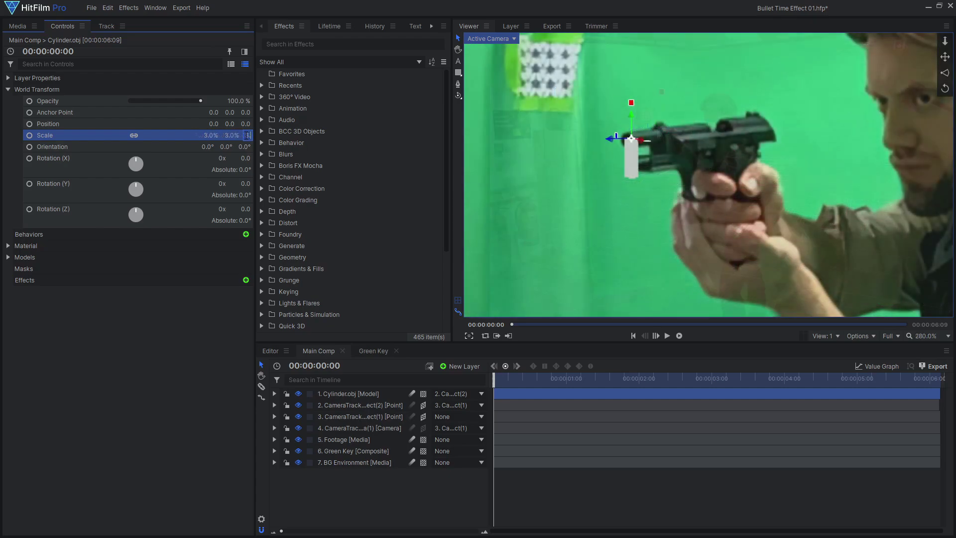
drag(246, 136, 244, 135)
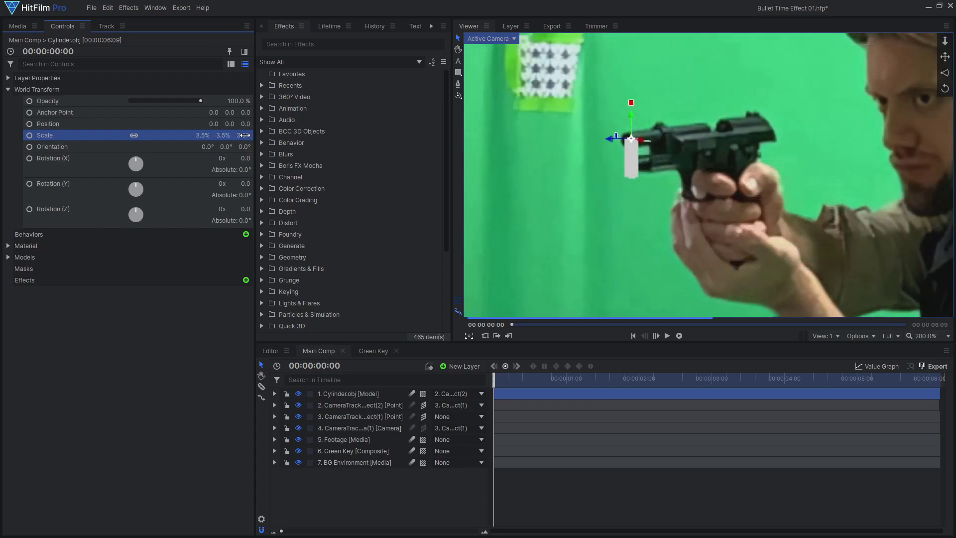
click(247, 281)
text(re)
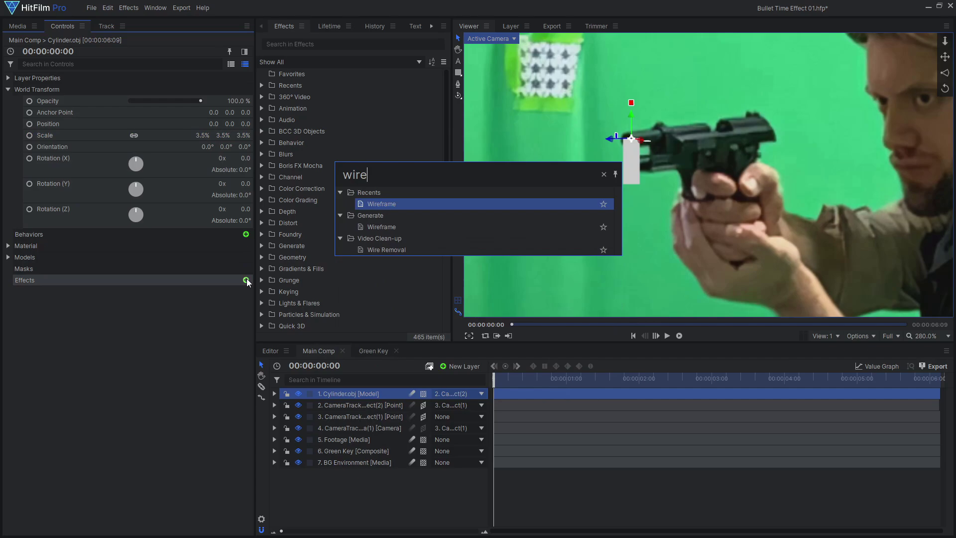
key(Return)
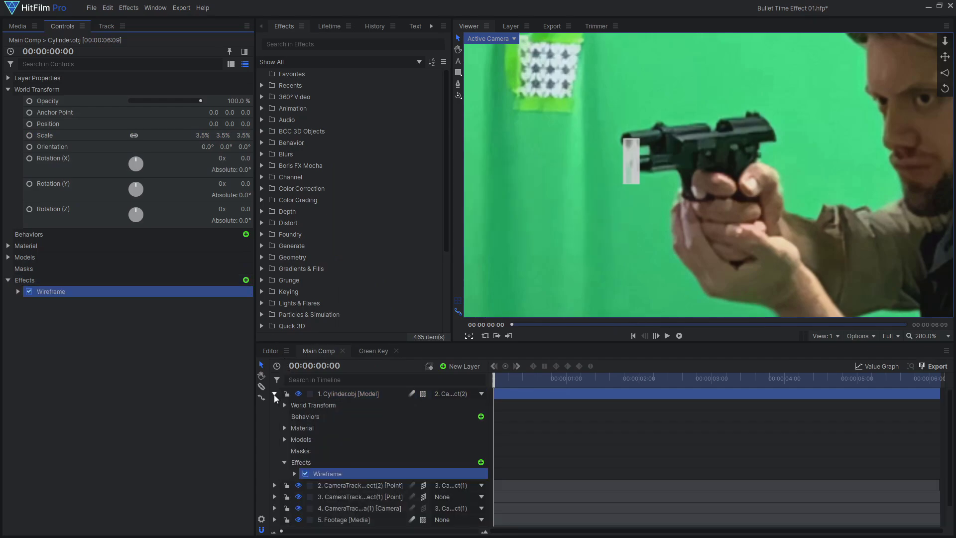
Select NullObject(2) and adjust its rotation to line the cylinder up with the barrel.
click(273, 393)
click(363, 404)
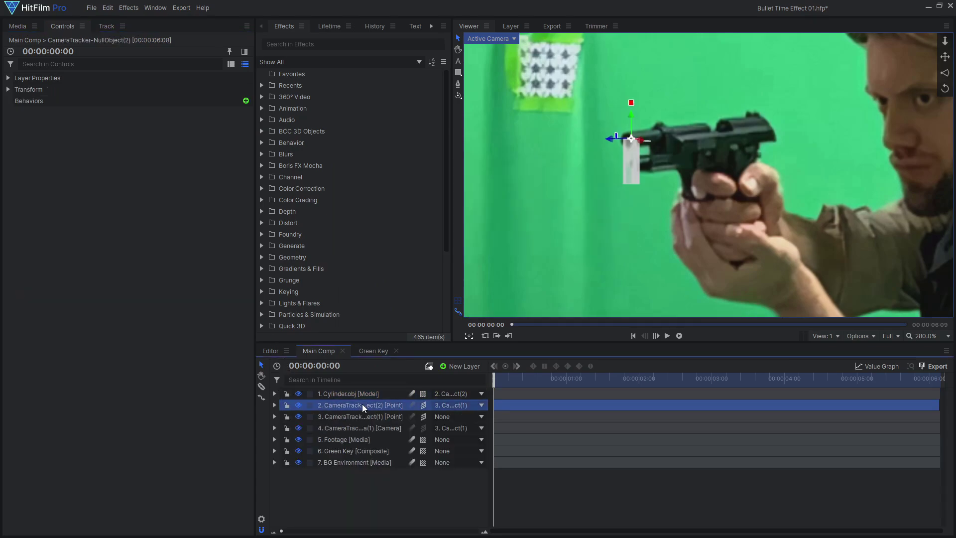
click(8, 90)
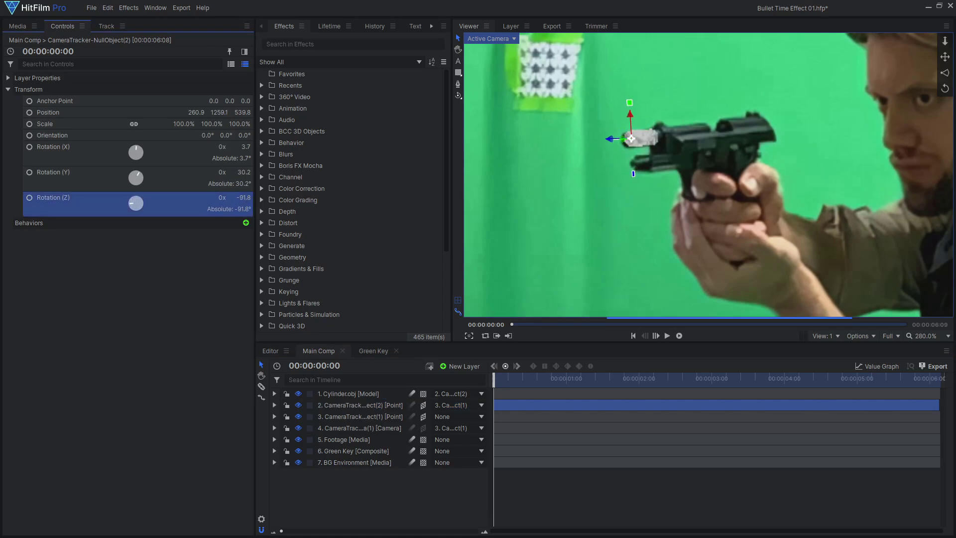
scroll(722, 173, down, 3)
key(space)
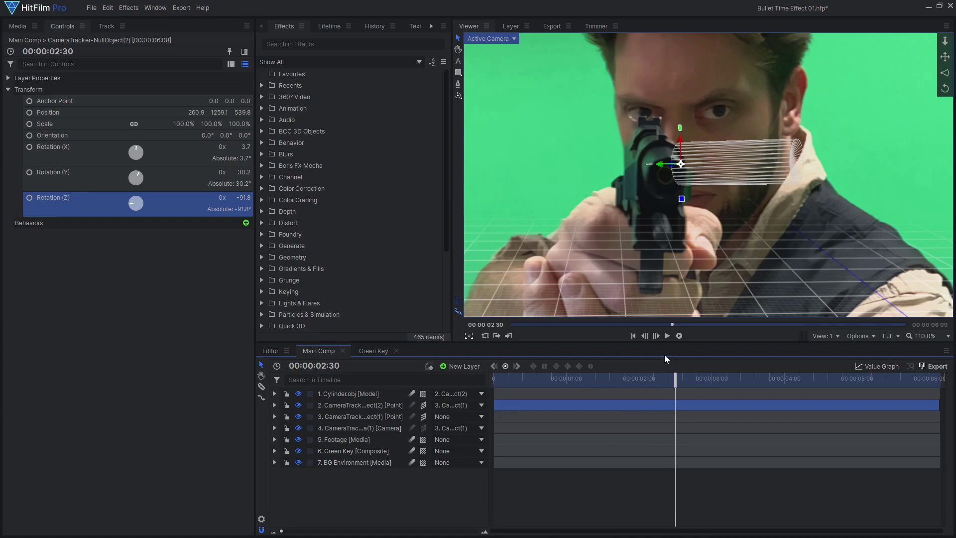
drag(244, 172, 237, 172)
scroll(660, 196, up, 3)
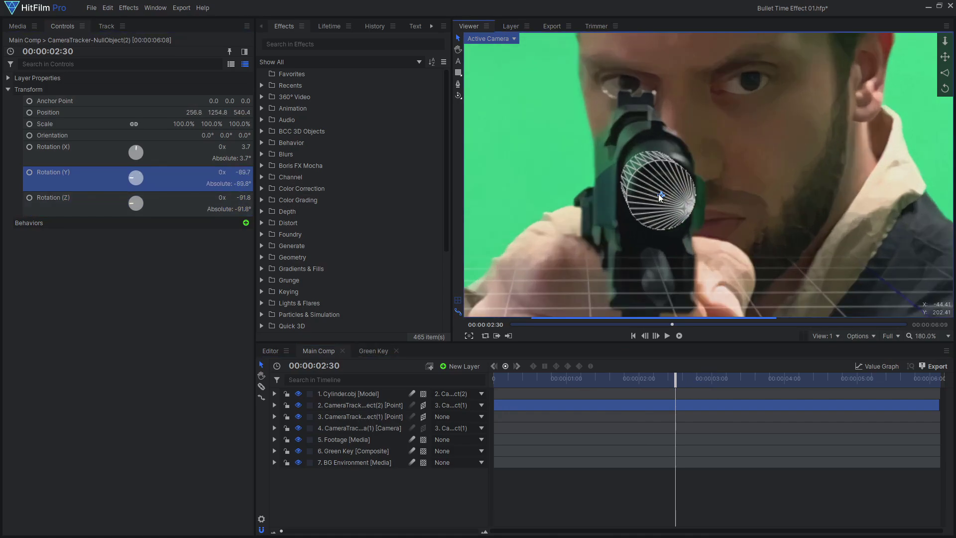
Play through the shot, fine-tuning the cylinder's tilt along the barrel and reviewing alignment.
key(space)
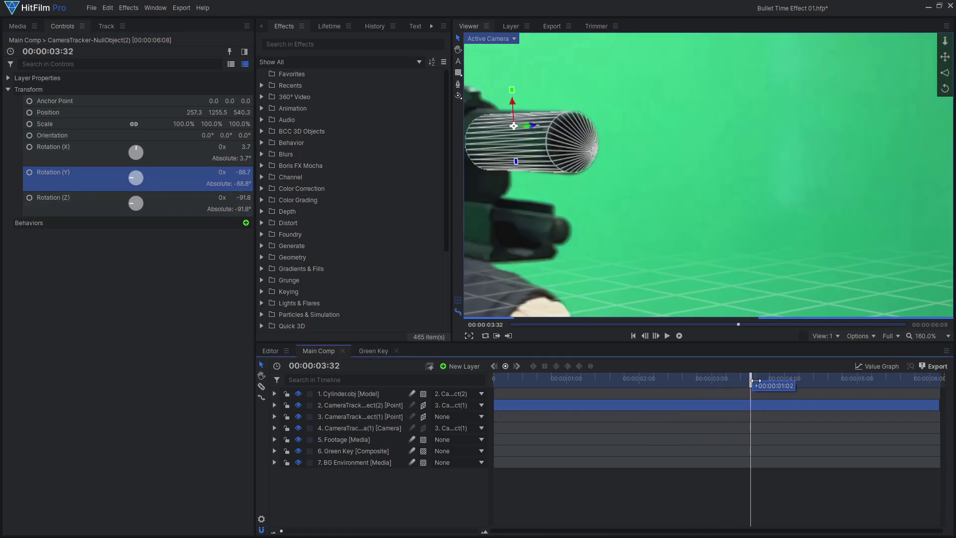
scroll(773, 190, up, 3)
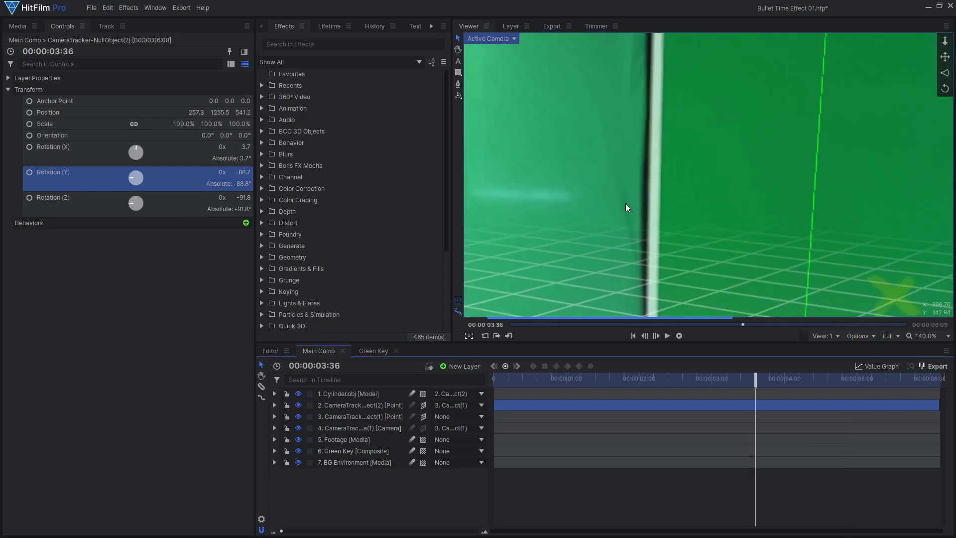
scroll(625, 204, down, 5)
drag(625, 204, 675, 204)
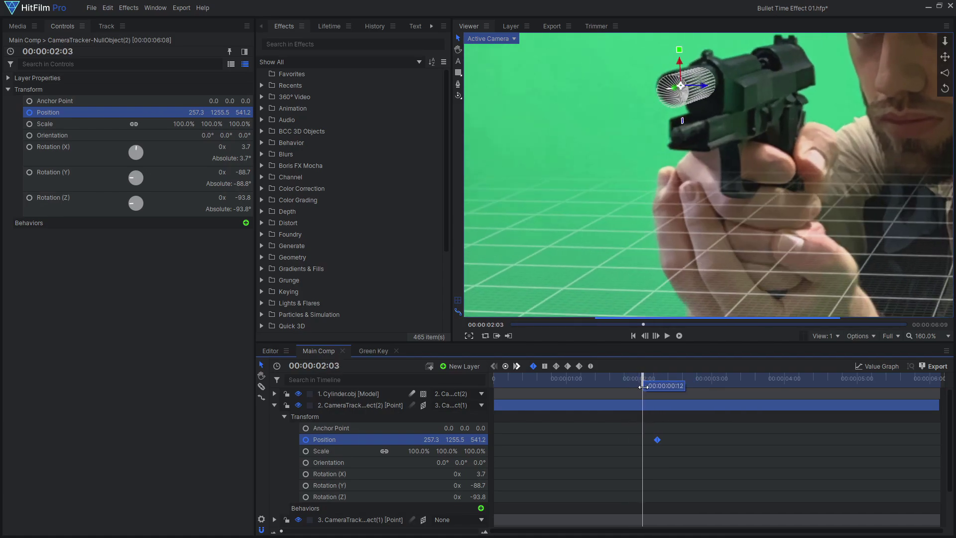
mouse_move(631, 386)
mouse_down()
mouse_move(567, 393)
mouse_move(606, 394)
mouse_move(582, 385)
mouse_up()
scroll(649, 137, up, 3)
scroll(650, 135, down, 2)
scroll(557, 100, down, 5)
click(667, 336)
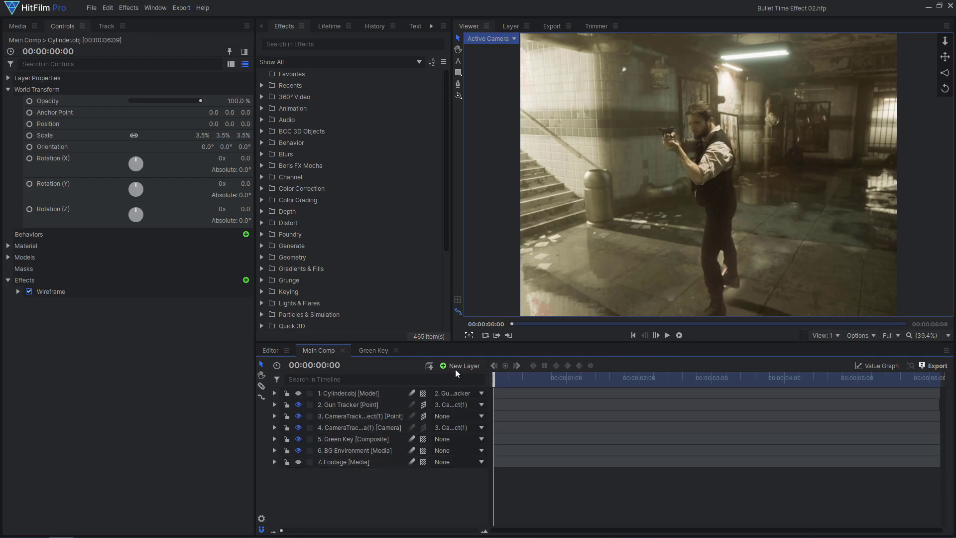
Create a new white plane and draw a closed jagged mask on it.
click(455, 366)
click(460, 375)
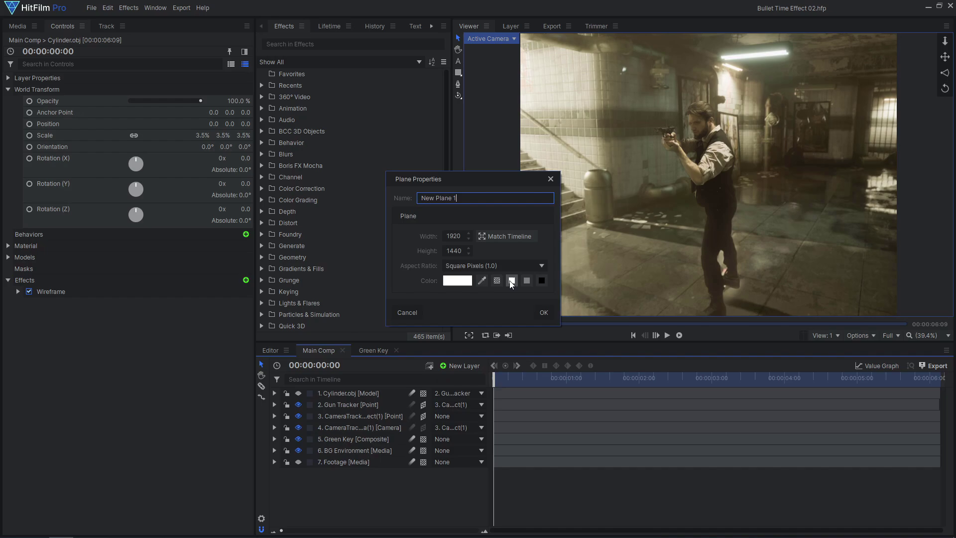
click(544, 308)
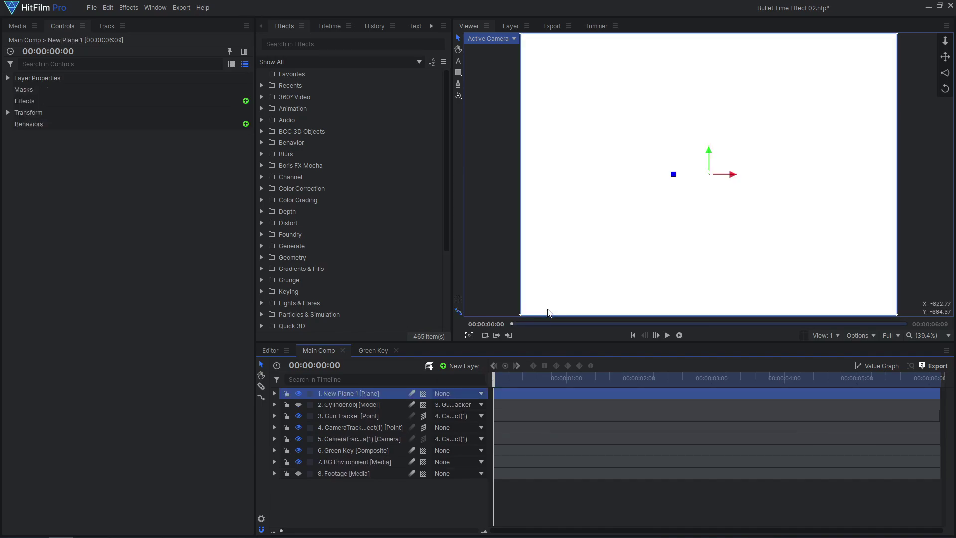
click(458, 83)
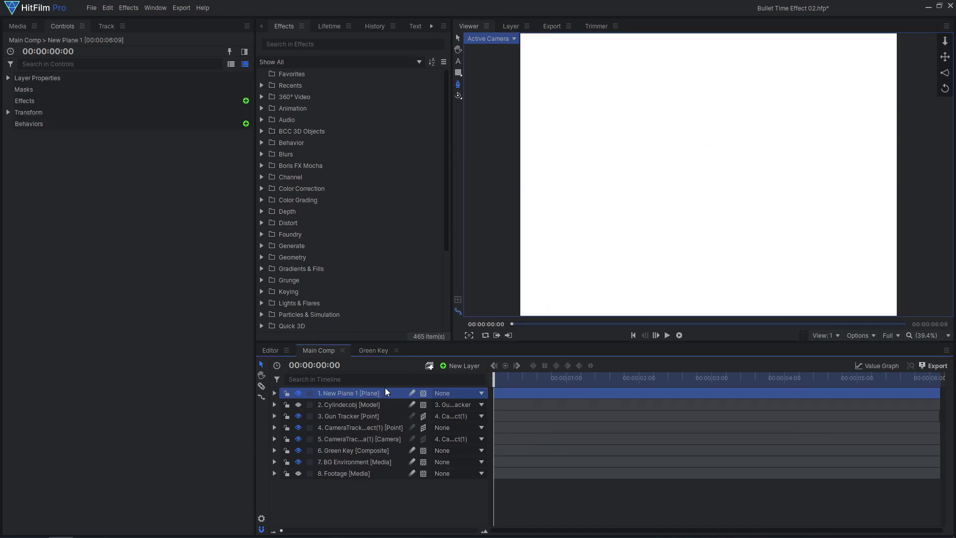
click(551, 150)
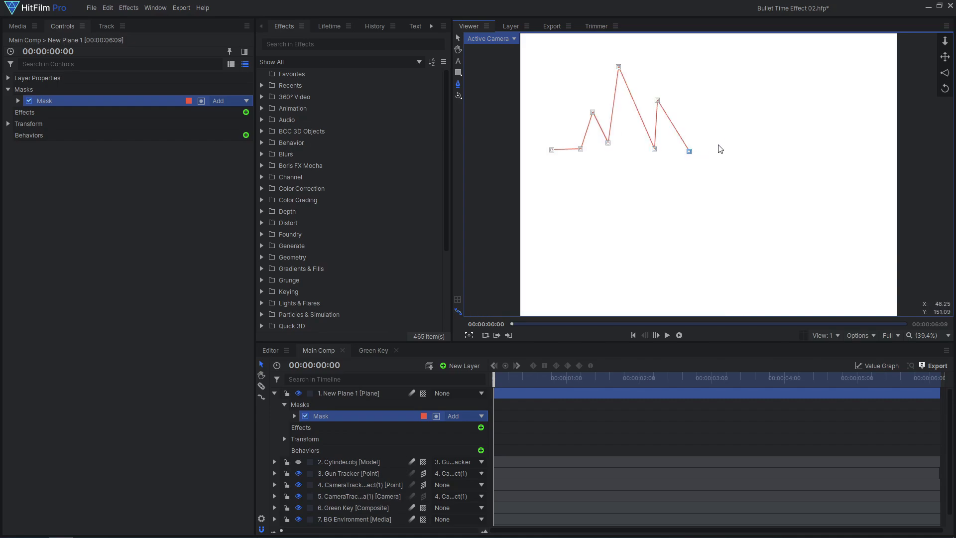
click(551, 150)
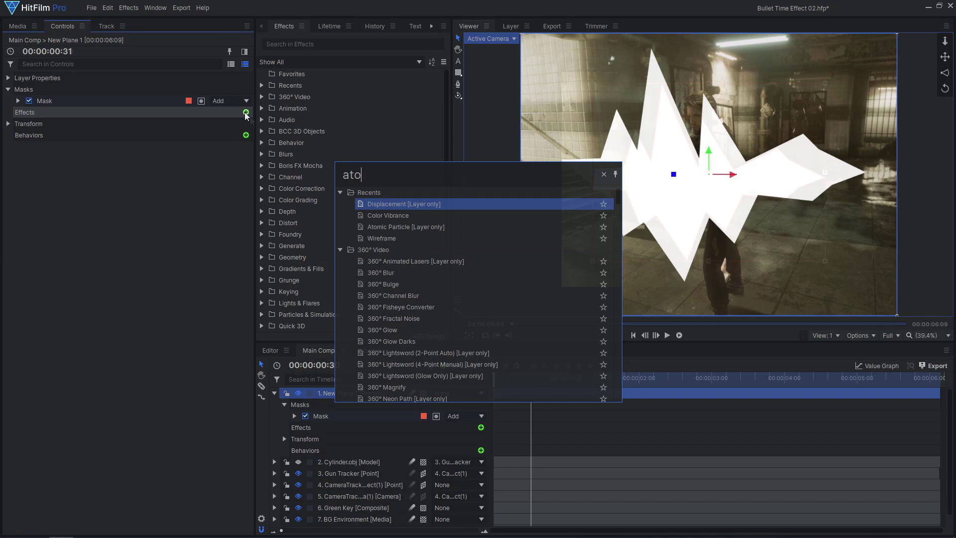
text(mic)
Add Atomic Particle to the plane and create a new point layer.
key(Return)
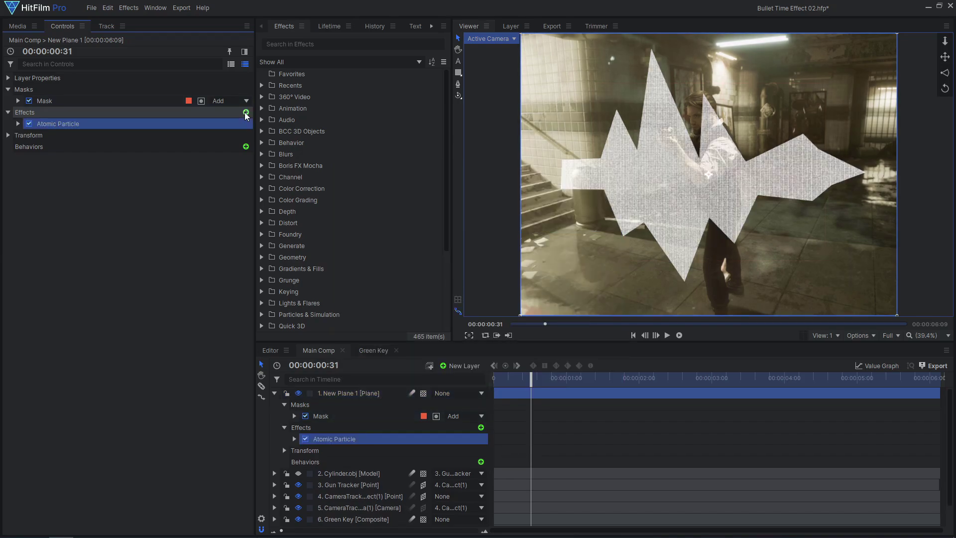
click(454, 365)
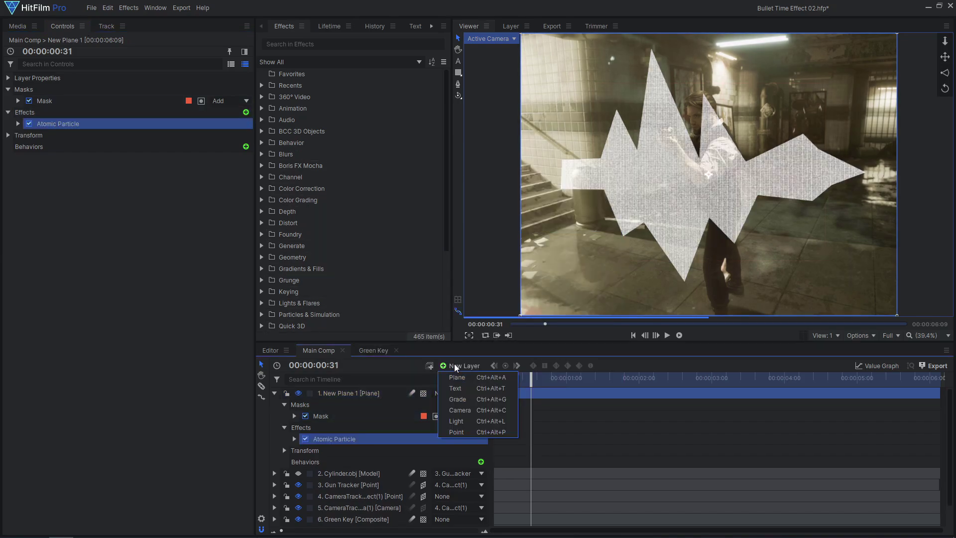
click(485, 432)
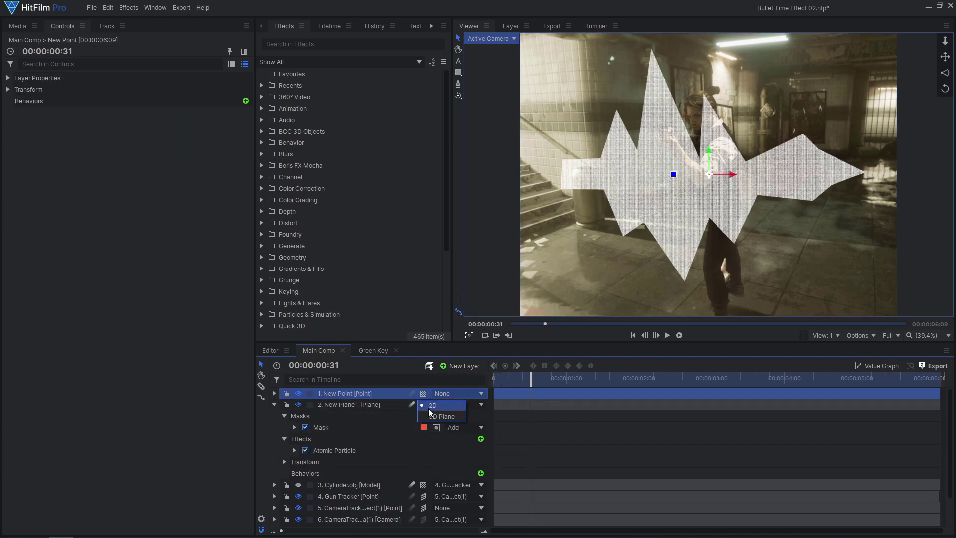
Set Atomic Particle's Transform From to 1. New Point.
click(352, 450)
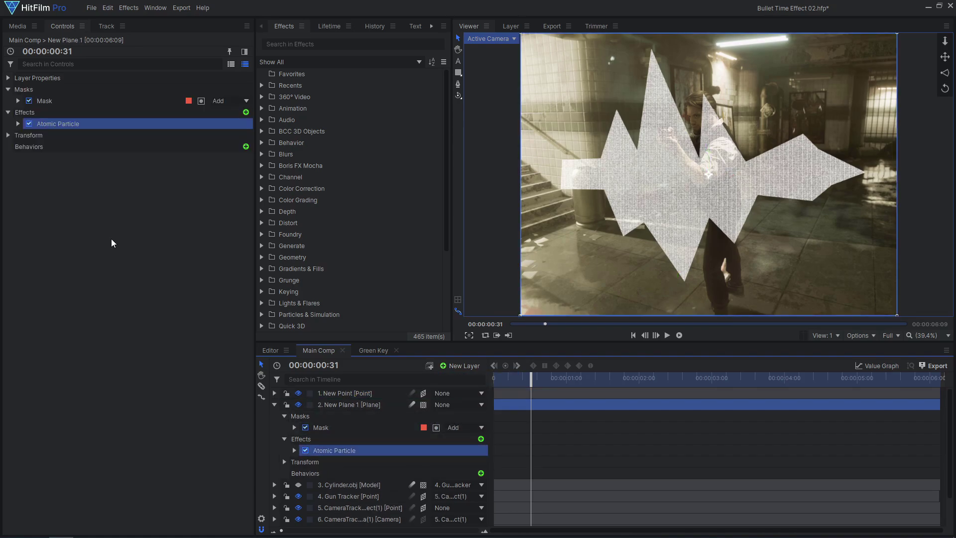
click(17, 123)
click(29, 147)
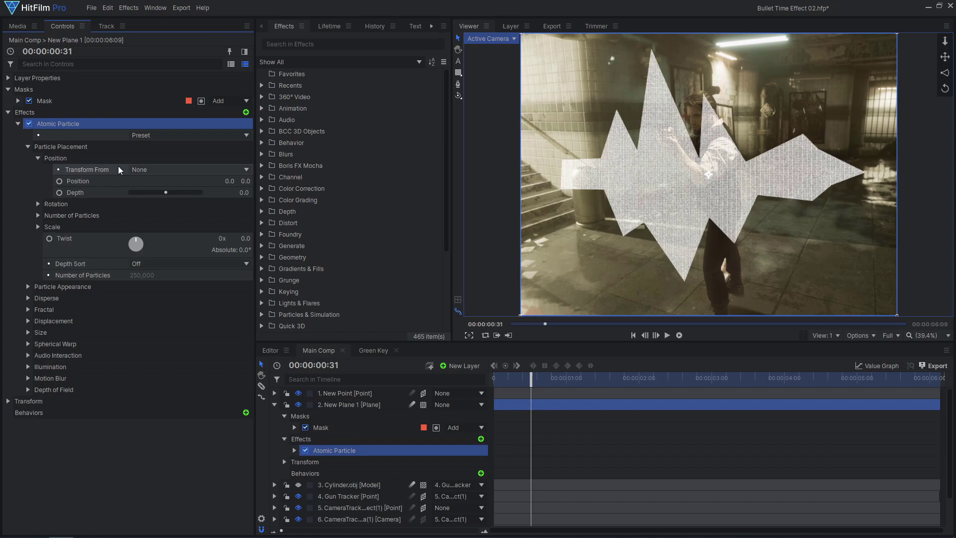
click(141, 169)
click(150, 194)
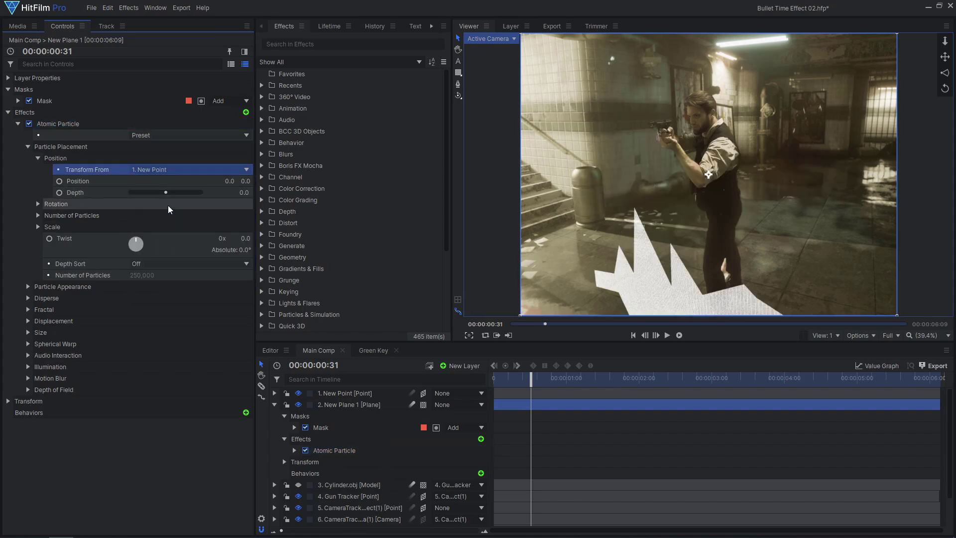
Move the New Point and rotate it around Y to reposition the particle shape.
click(344, 393)
drag(672, 262, 669, 183)
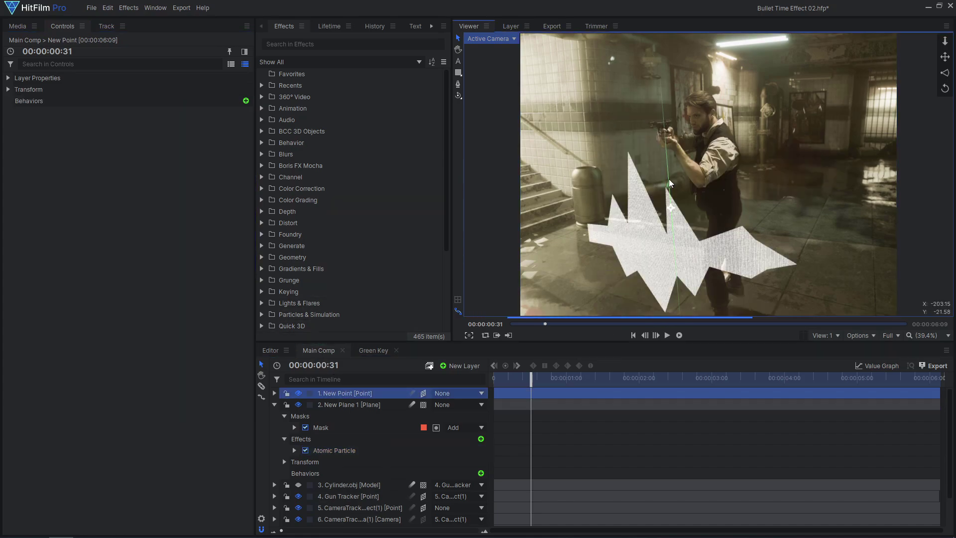
click(7, 90)
drag(135, 176, 149, 177)
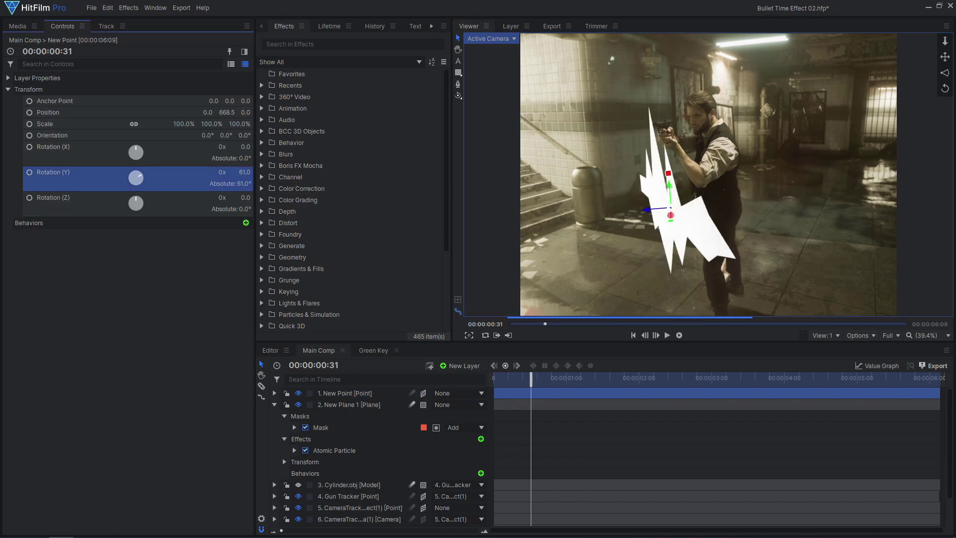
drag(244, 172, 240, 172)
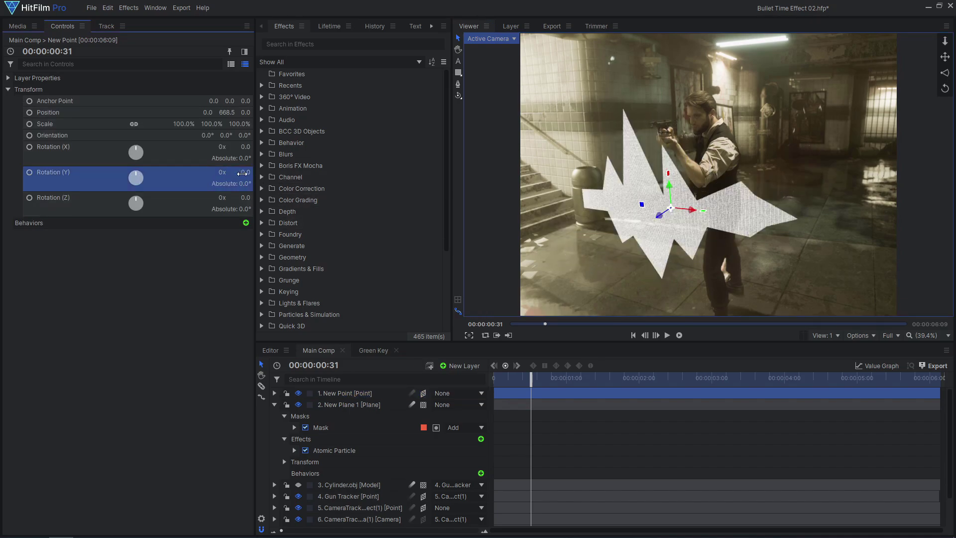
Parent New Point to 4. Gun Tracker and reset its transform.
click(476, 393)
click(461, 448)
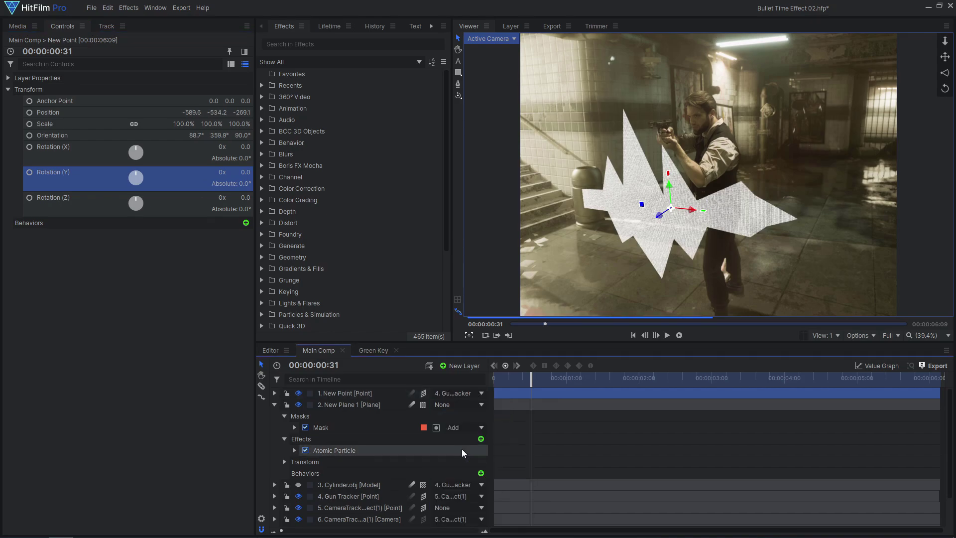
click(81, 90)
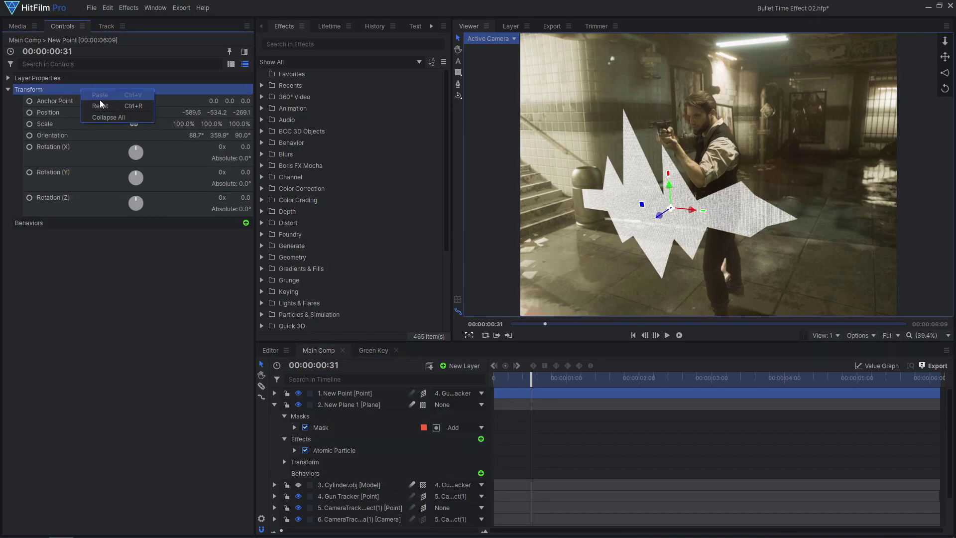
click(100, 105)
Scale the point to 7%, set Rotation Z to -90, and move it to the barrel.
drag(217, 123, 172, 123)
drag(245, 197, 240, 198)
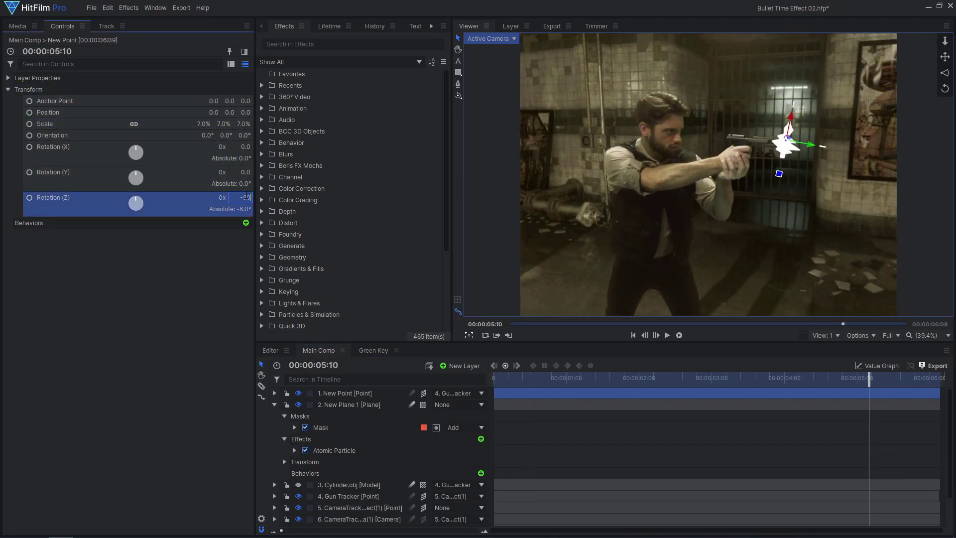
text(-90)
key(Return)
scroll(784, 150, up, 5)
drag(747, 112, 827, 125)
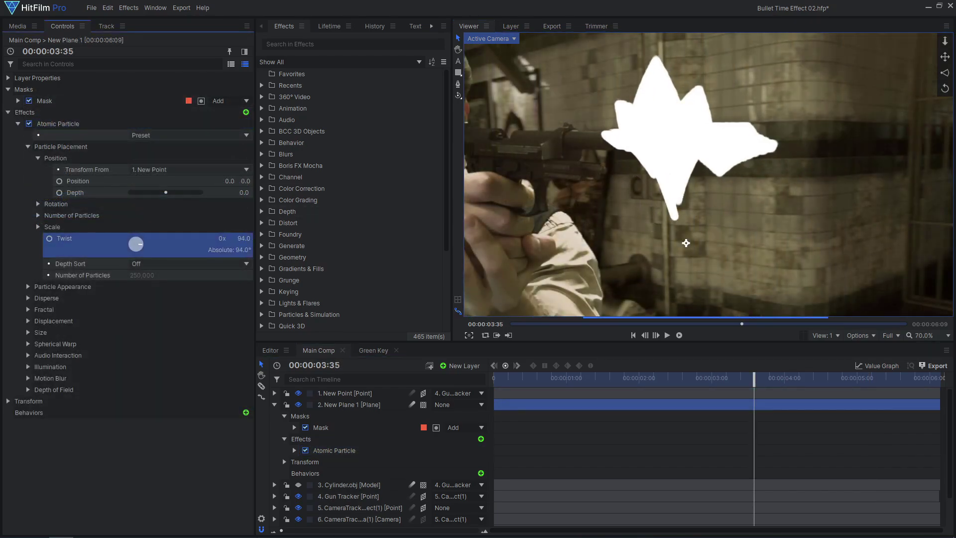
Set the particle Twist to 360° and Blend Mode to Add.
drag(141, 243, 133, 238)
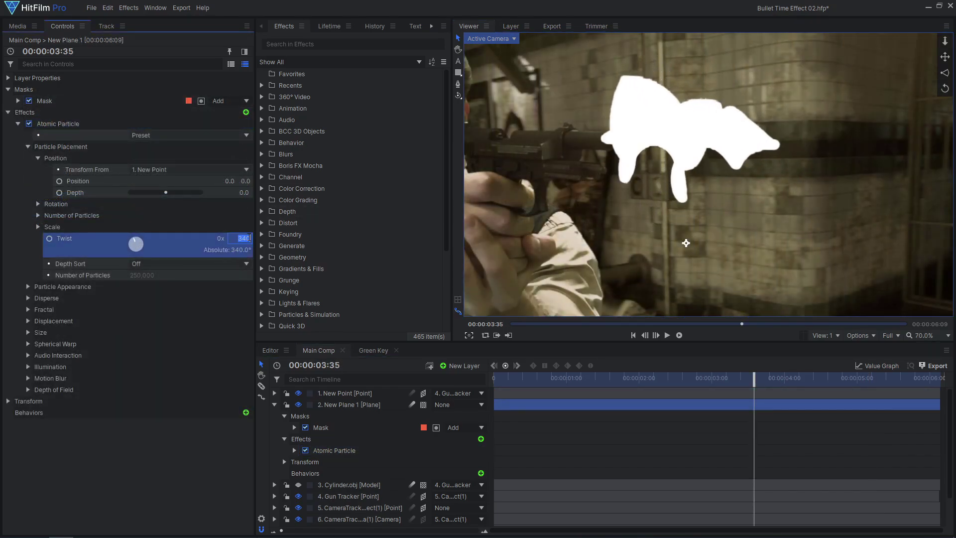
key(Return)
click(28, 286)
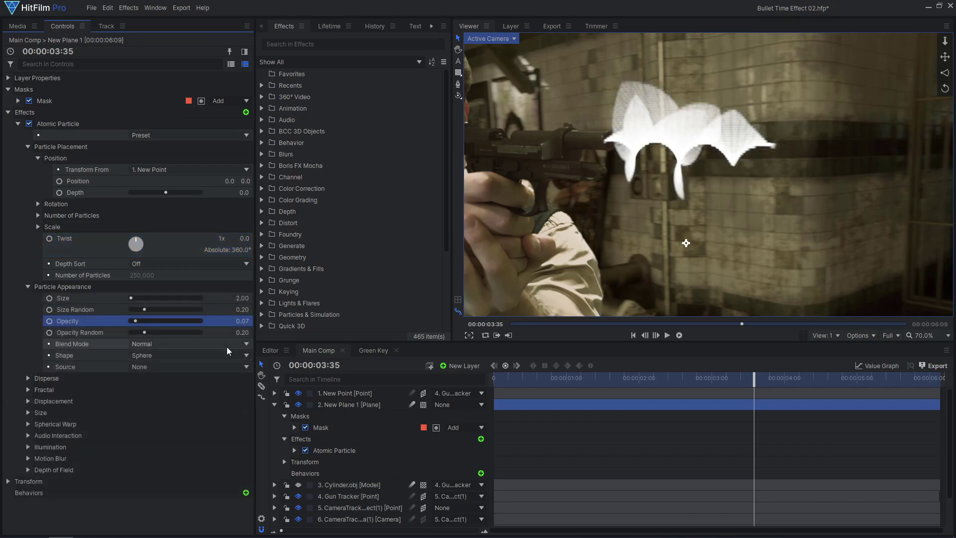
click(226, 345)
click(219, 369)
Set Fractal Displace Strength 146, Wavelength 5%, particle Size 2, and lower Opacity.
click(28, 389)
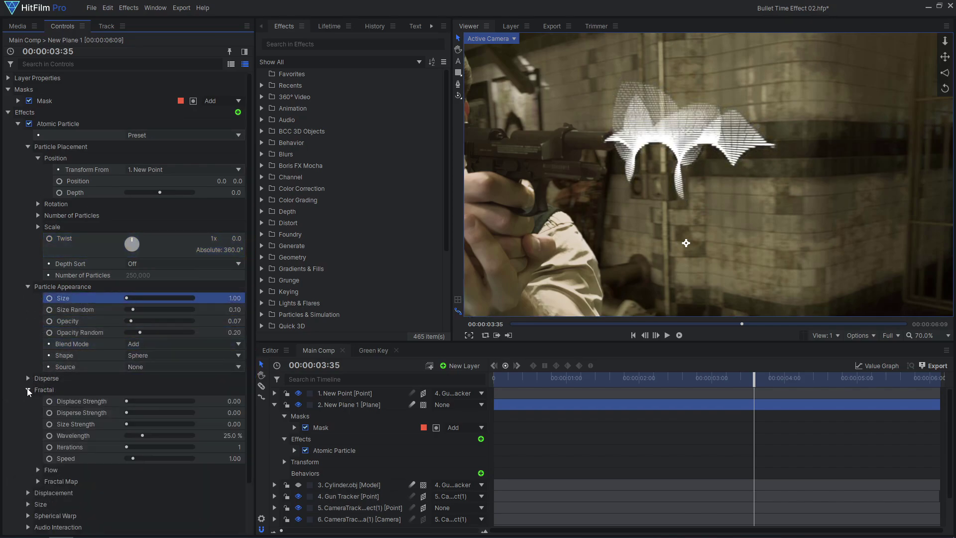
drag(196, 401, 227, 401)
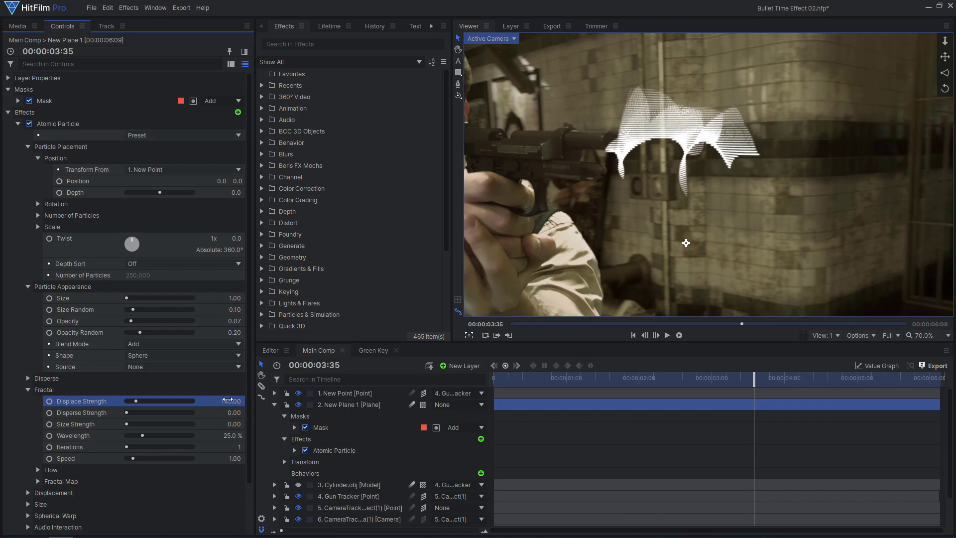
drag(233, 435, 222, 435)
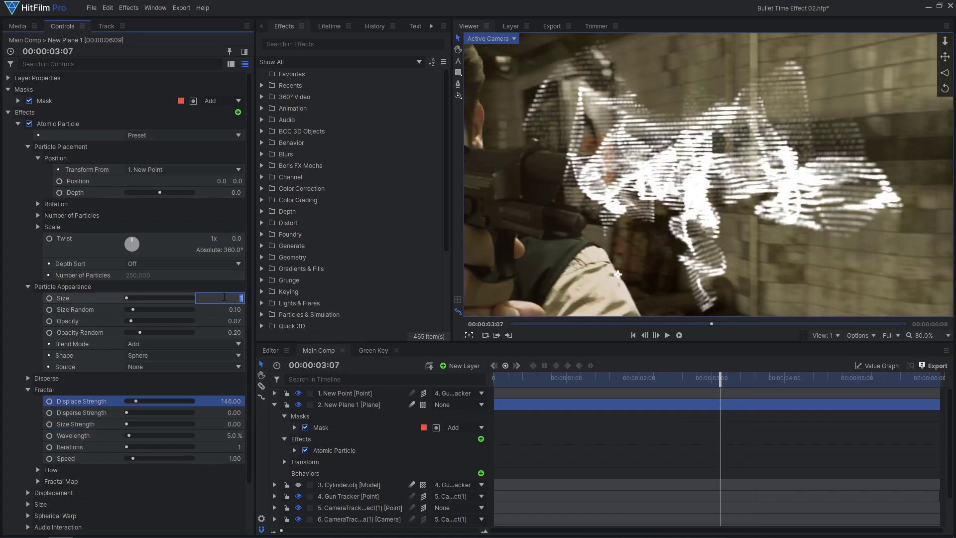
text(2)
key(Return)
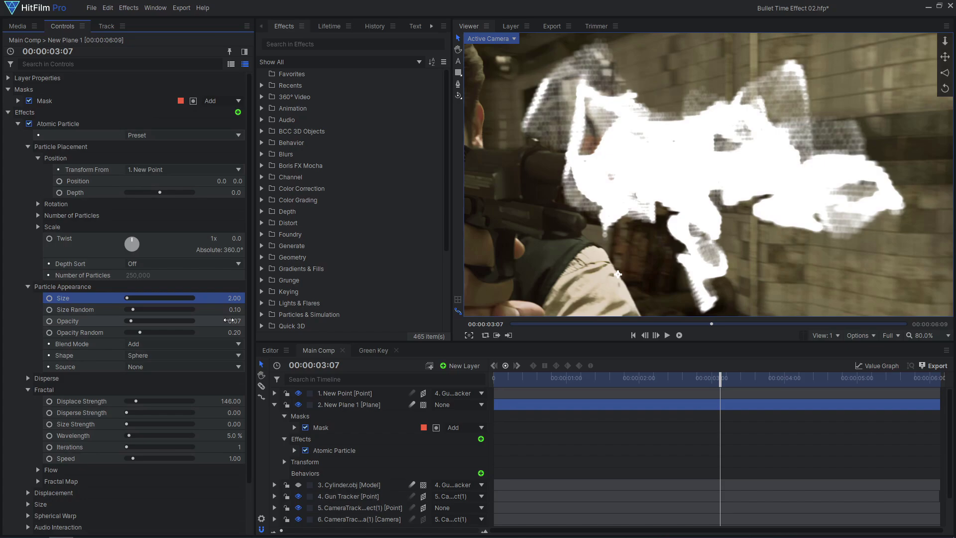
text(0)
key(Return)
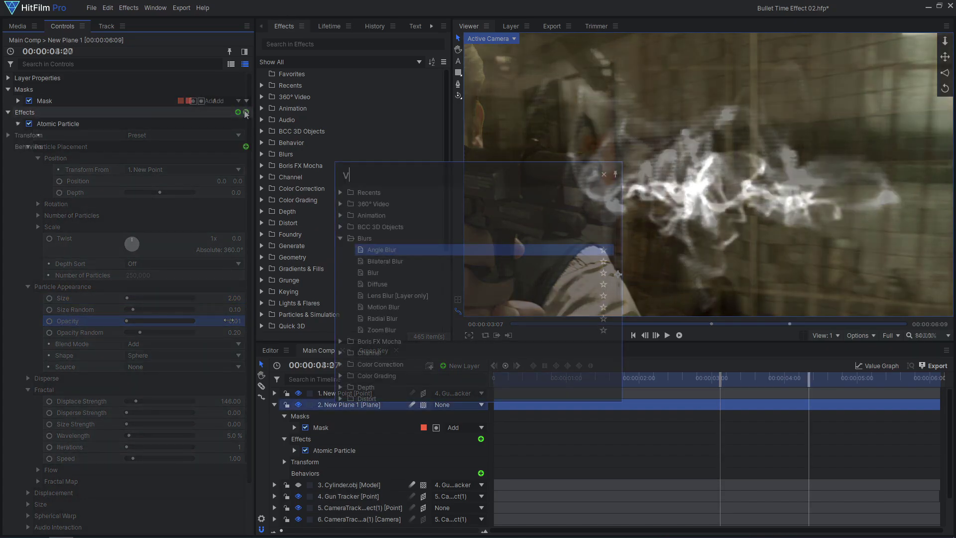
text(ib)
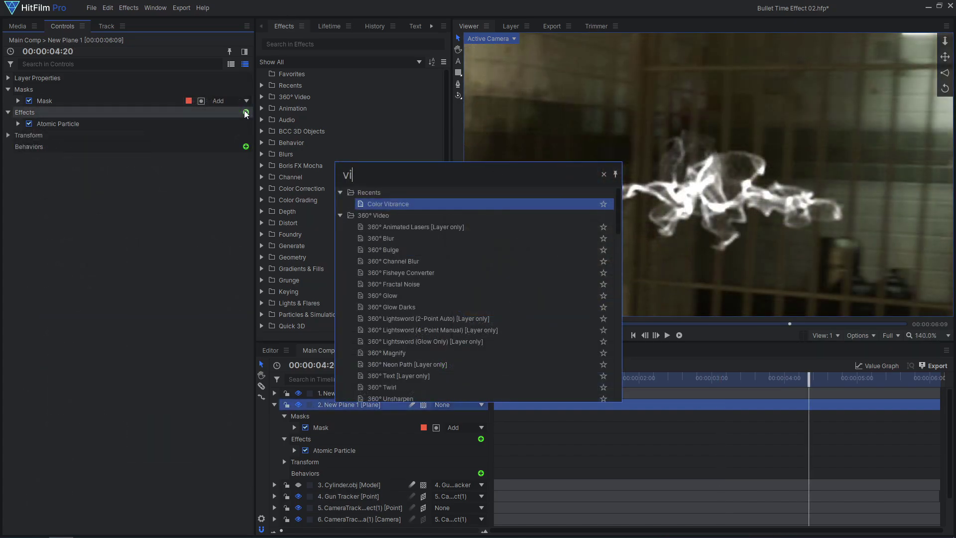
Add Color Vibrance to the bullet trail and apply its Flames preset.
key(Return)
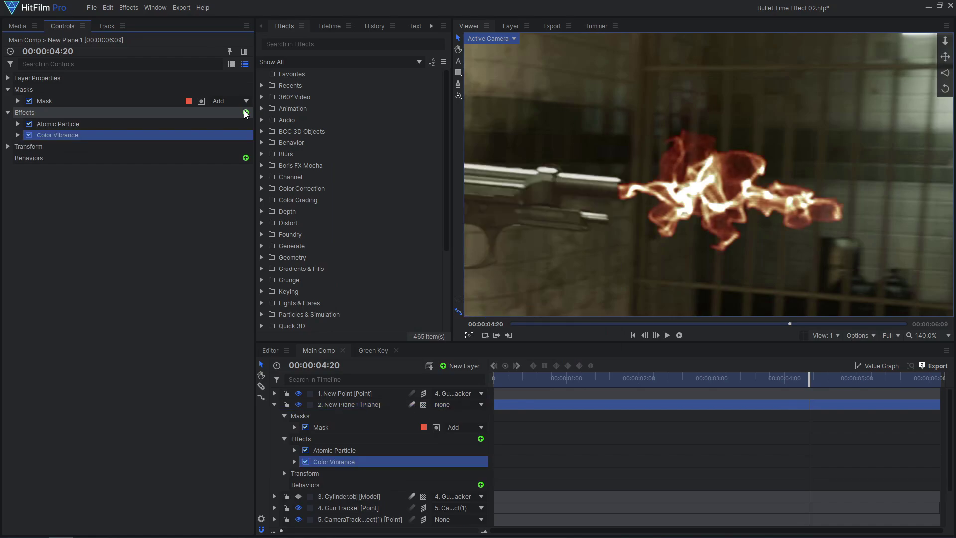
click(18, 135)
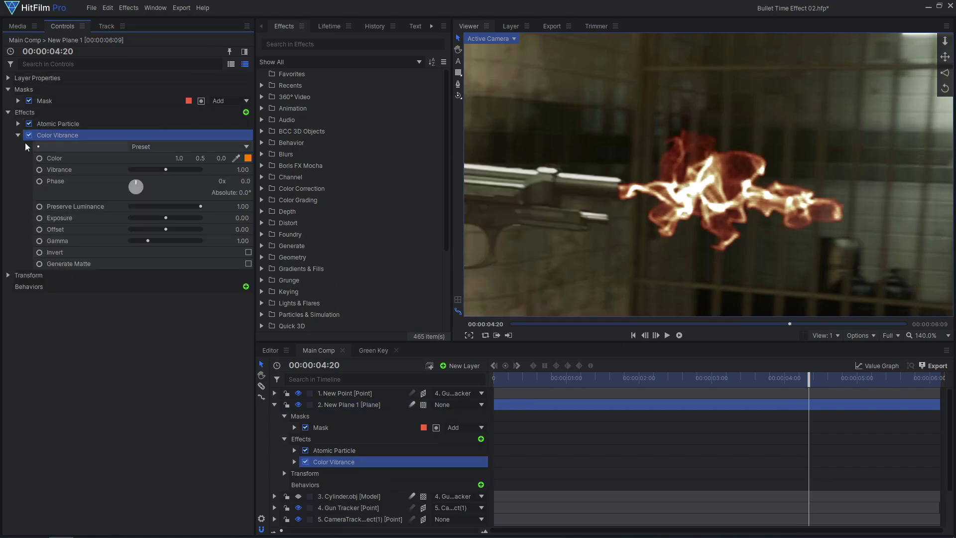
click(177, 148)
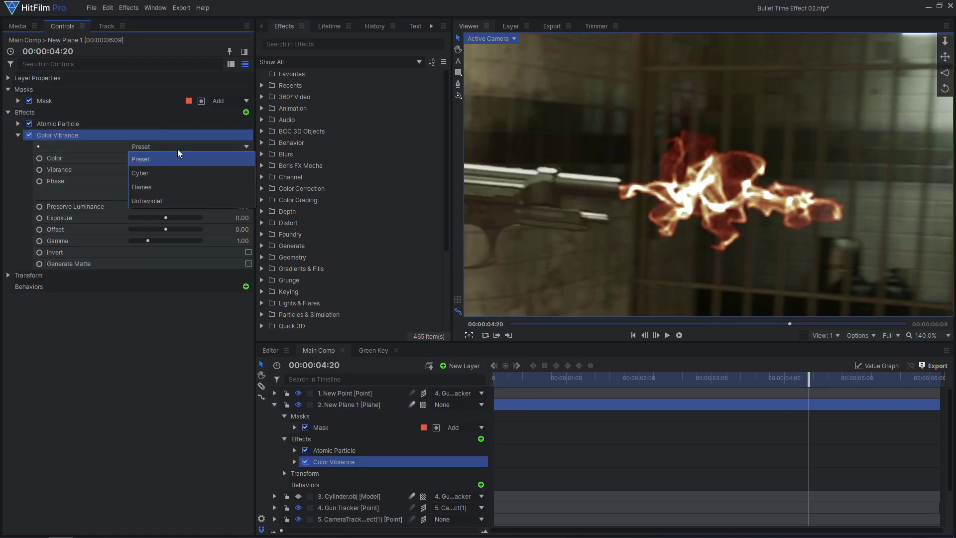
click(161, 187)
click(247, 113)
text(displace)
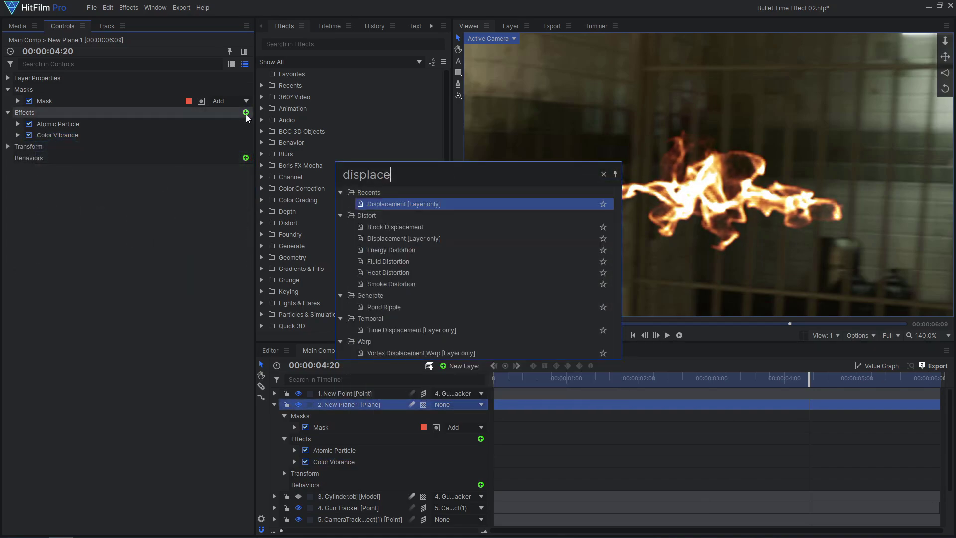
Add a Displacement effect and toggle it off and on to compare the flames.
key(Return)
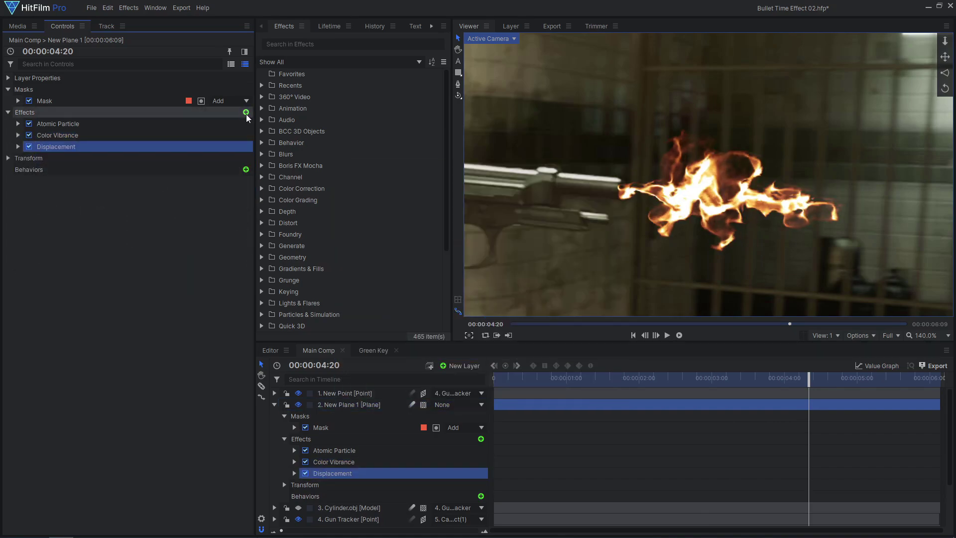
click(18, 148)
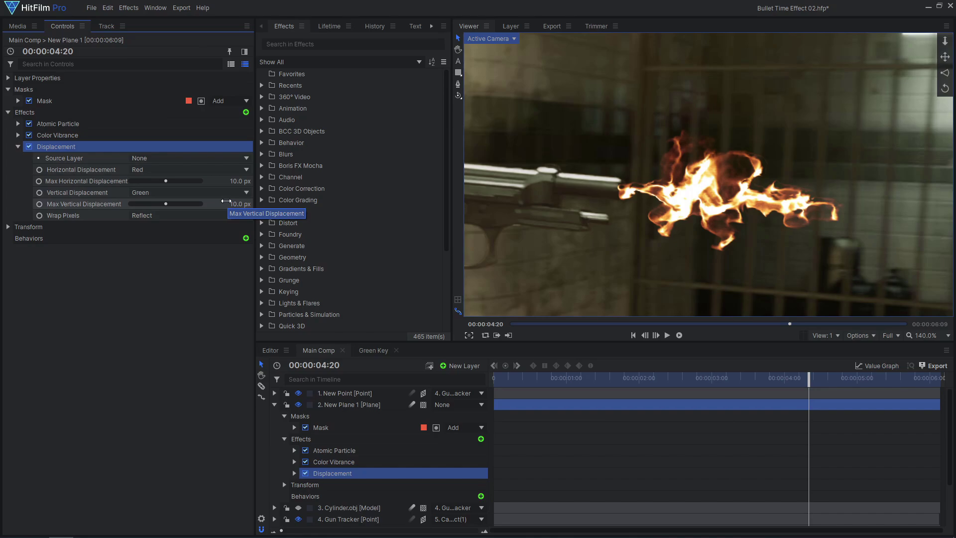
click(30, 147)
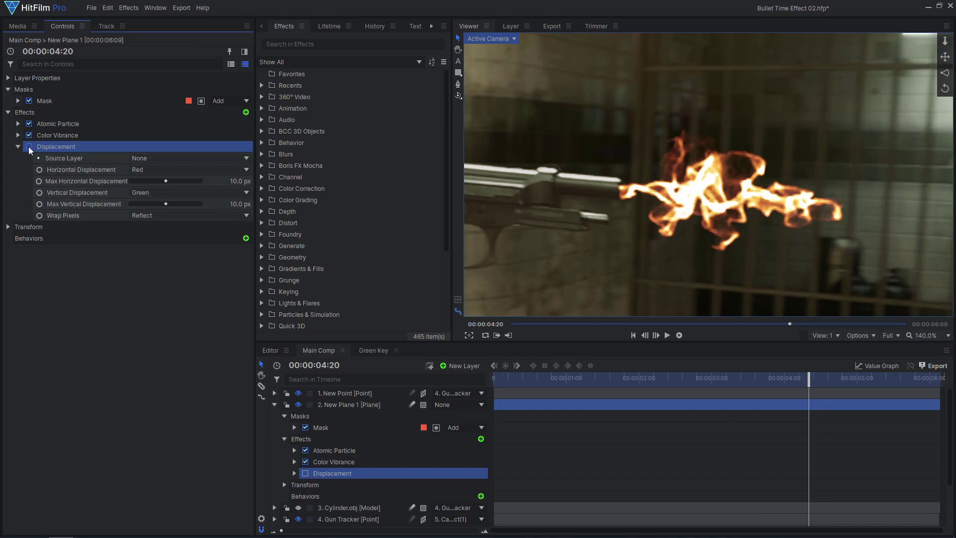
click(29, 147)
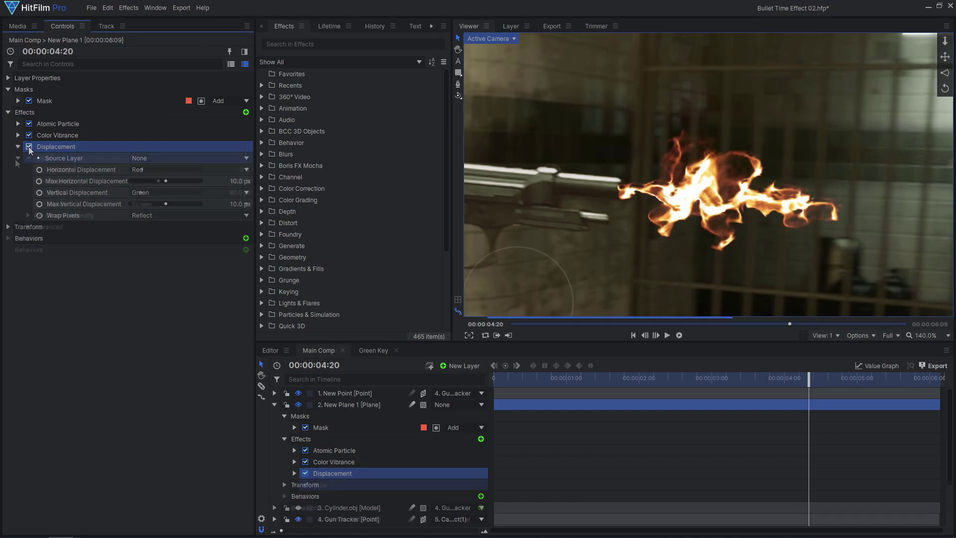
Lower the existing Glow's green and blue intensity on the fiery trail plane.
click(148, 203)
click(63, 215)
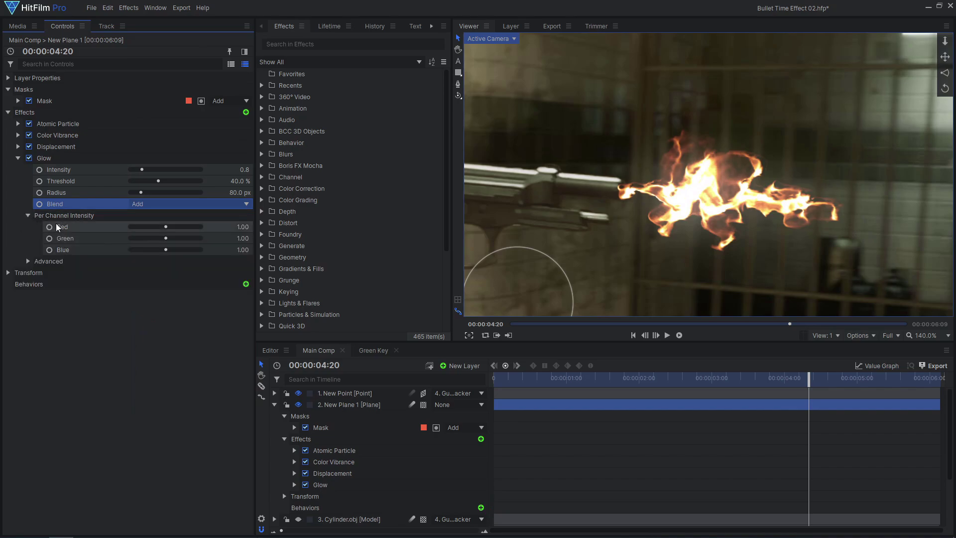
click(139, 250)
Duplicate the Glow and give the copy a 56% threshold and 191 px radius.
click(29, 158)
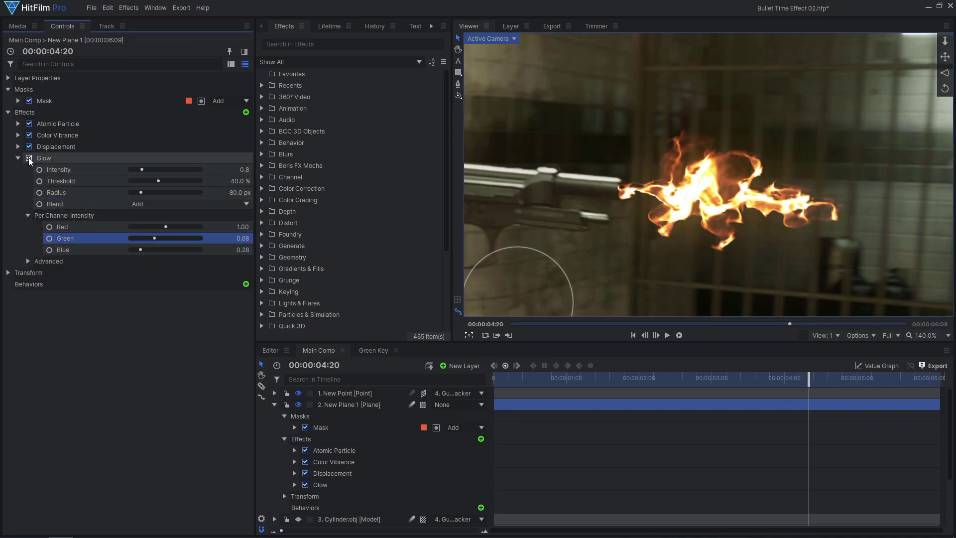
click(19, 157)
key(ctrl+d)
click(18, 169)
drag(232, 192, 221, 197)
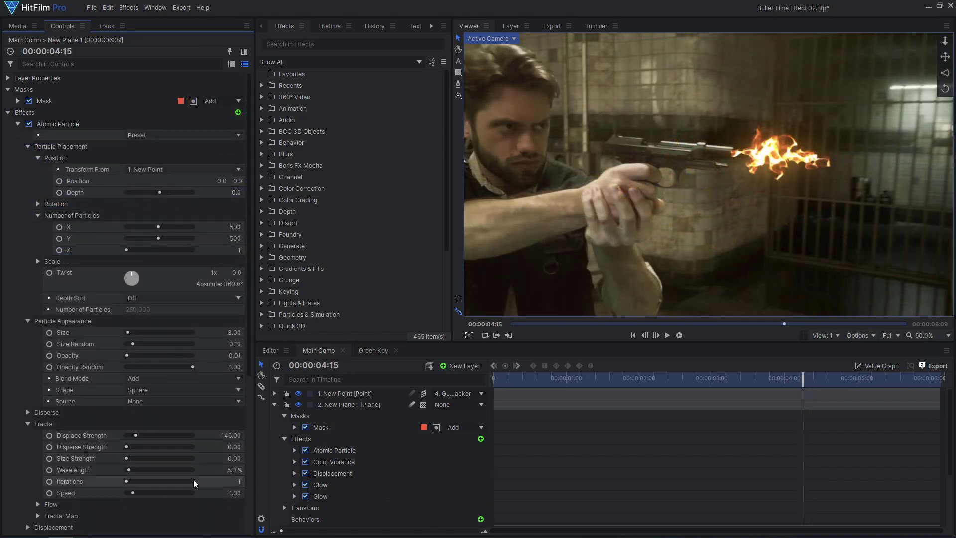
Set the Atomic Particle Fractal Speed to 0 and preview around the 3–4 second mark.
drag(193, 492, 120, 493)
click(707, 209)
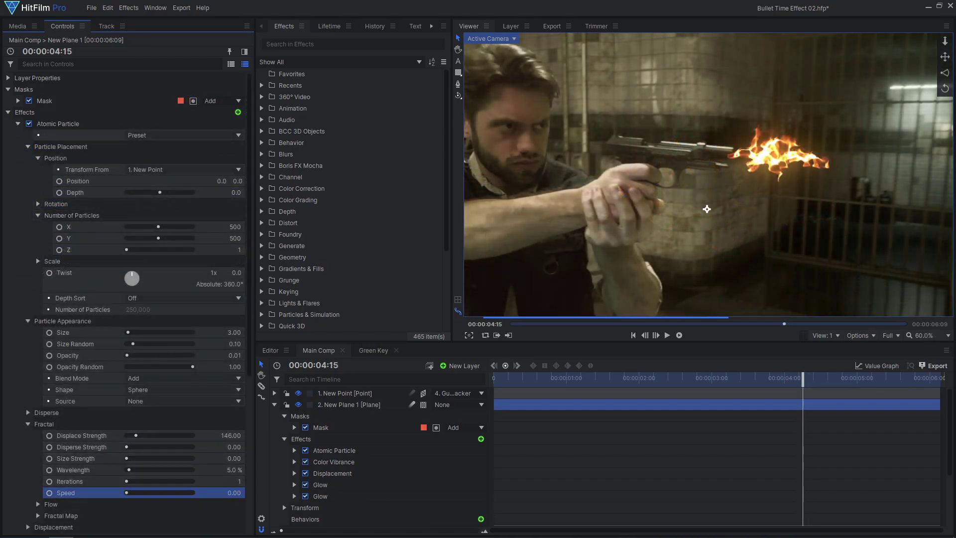
drag(544, 377, 722, 374)
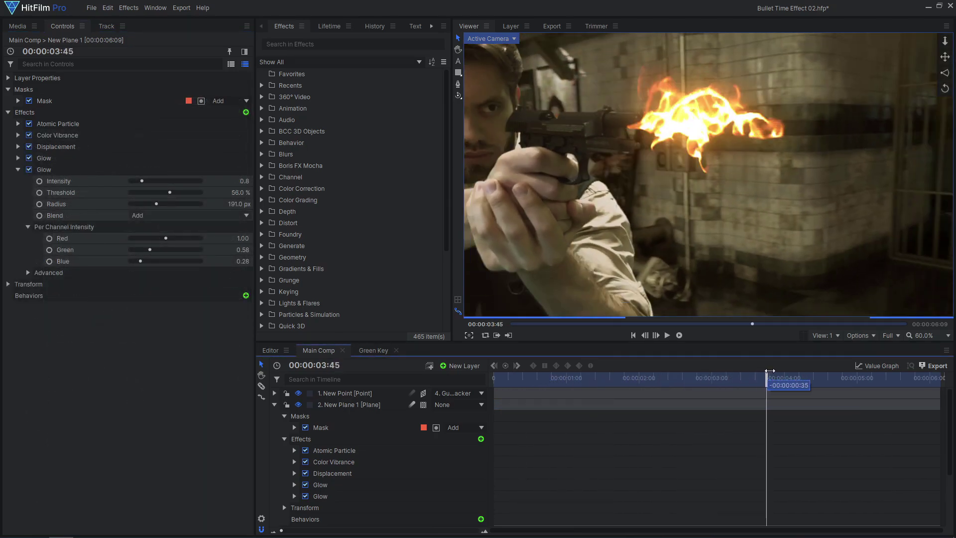
drag(722, 374, 800, 369)
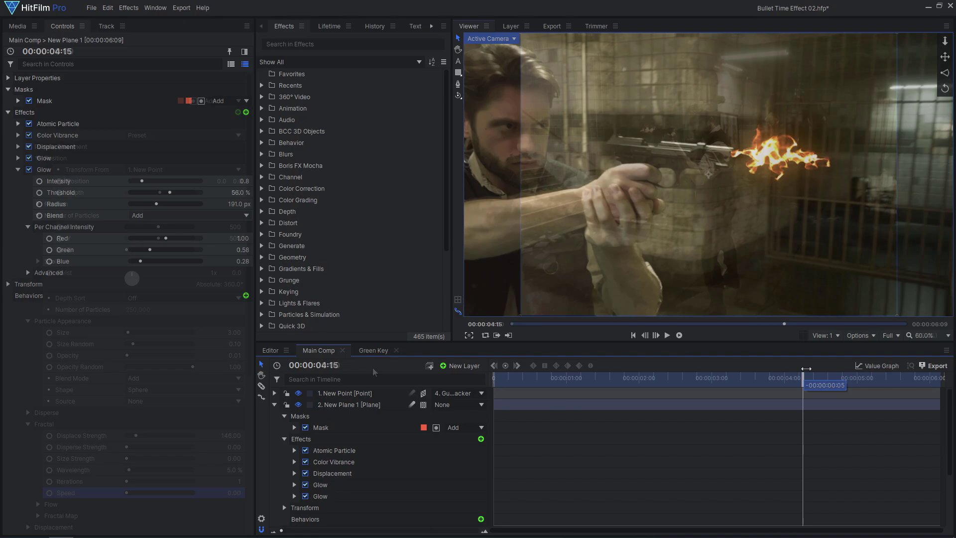
Create a black plane layer and apply Custom Light Flares to it.
click(459, 377)
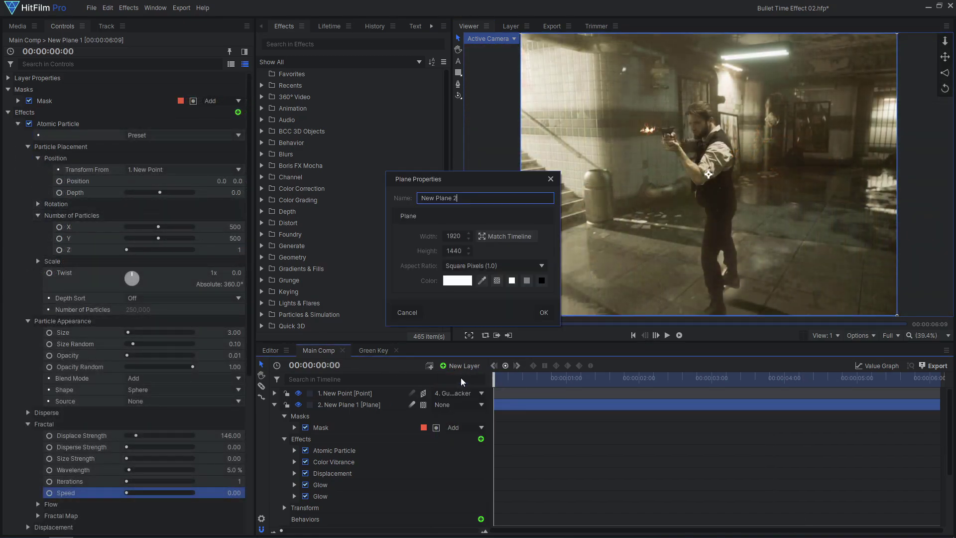
click(543, 281)
click(546, 310)
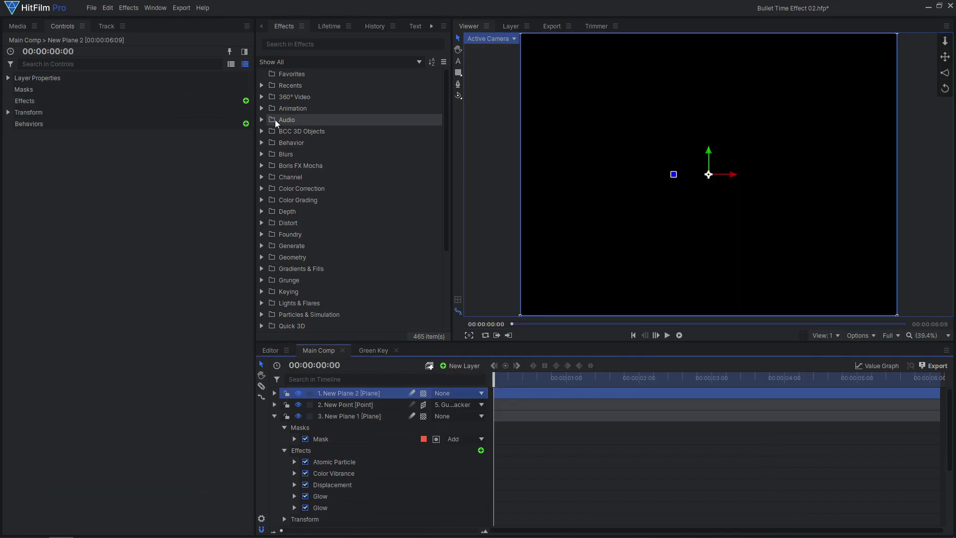
click(246, 101)
text(usto)
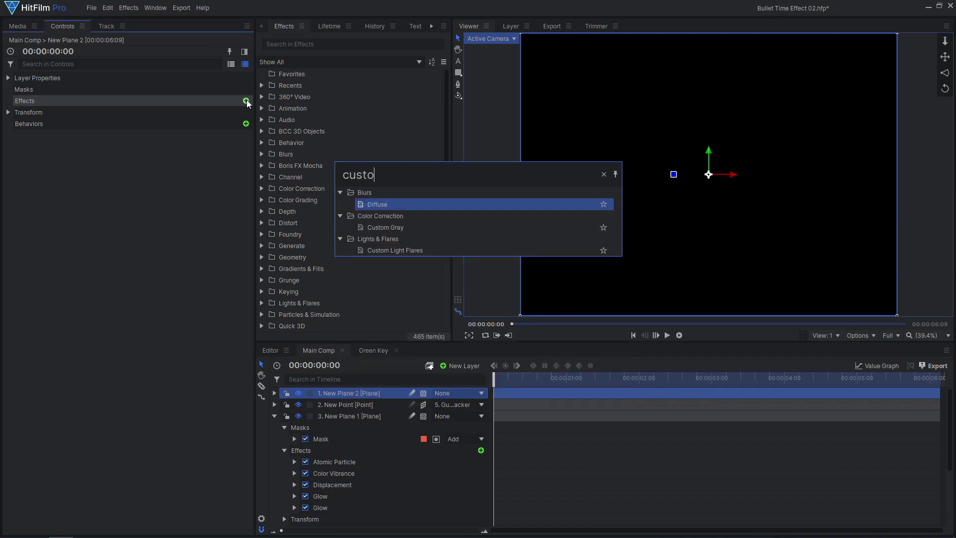
text(m)
key(Down)
key(Return)
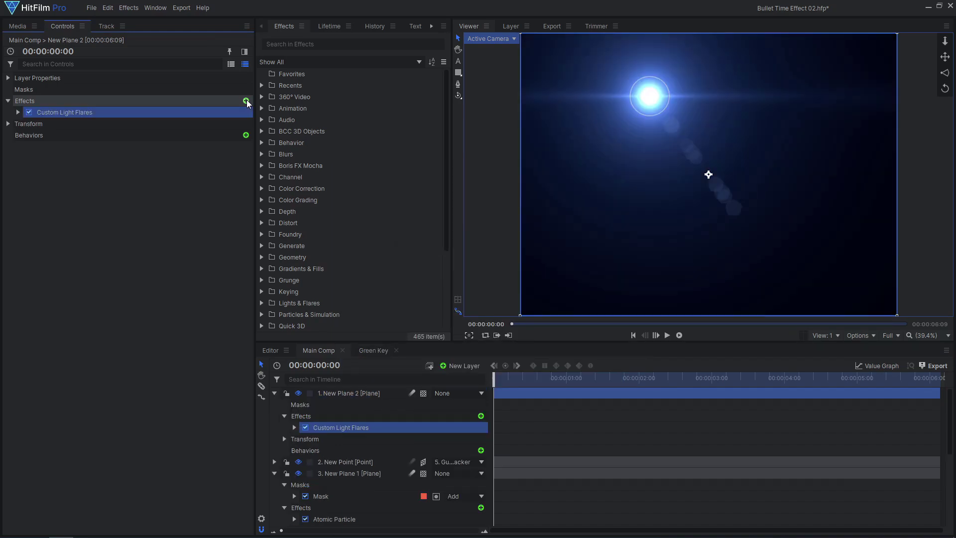
Set New Plane 2's blend to Screen and centre the flare hotspot at 0, 0.
click(367, 393)
right_click(366, 393)
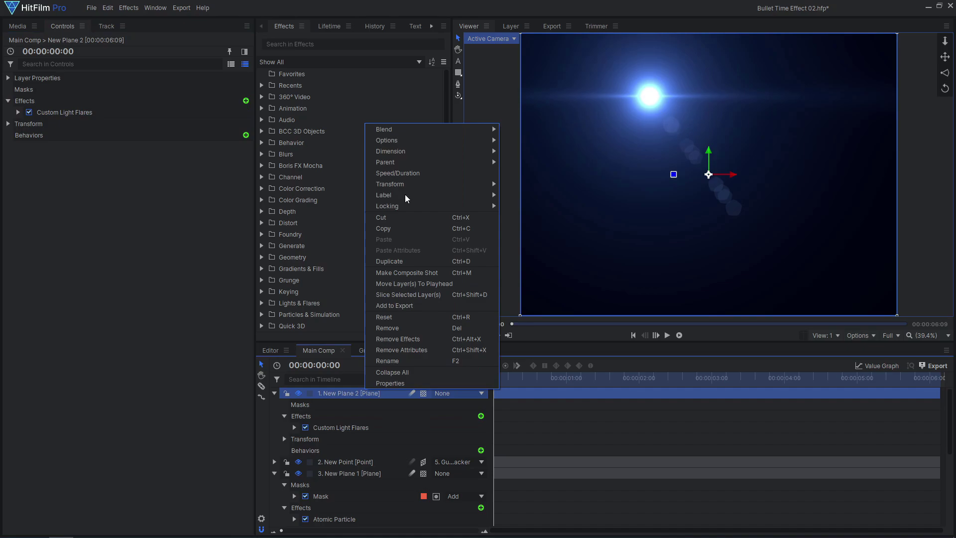
click(523, 142)
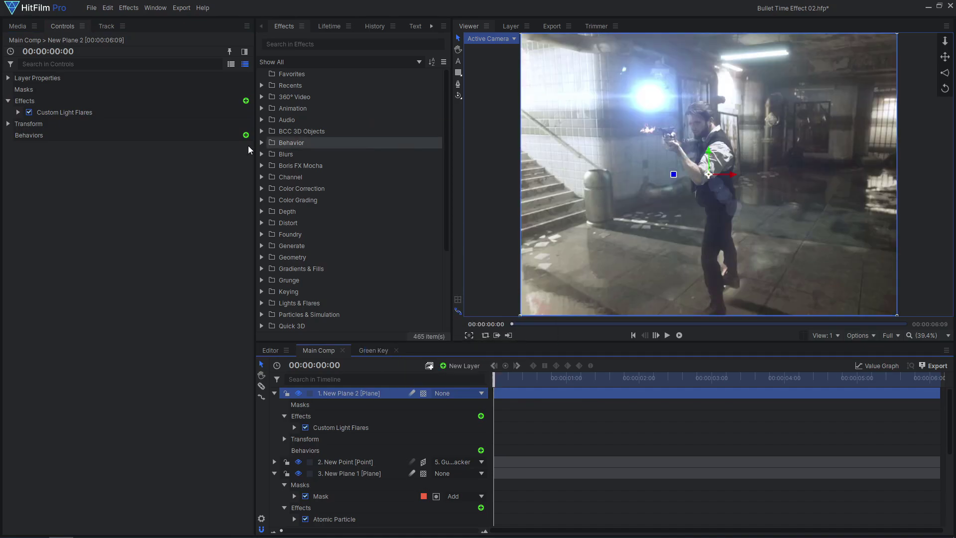
click(19, 112)
click(28, 135)
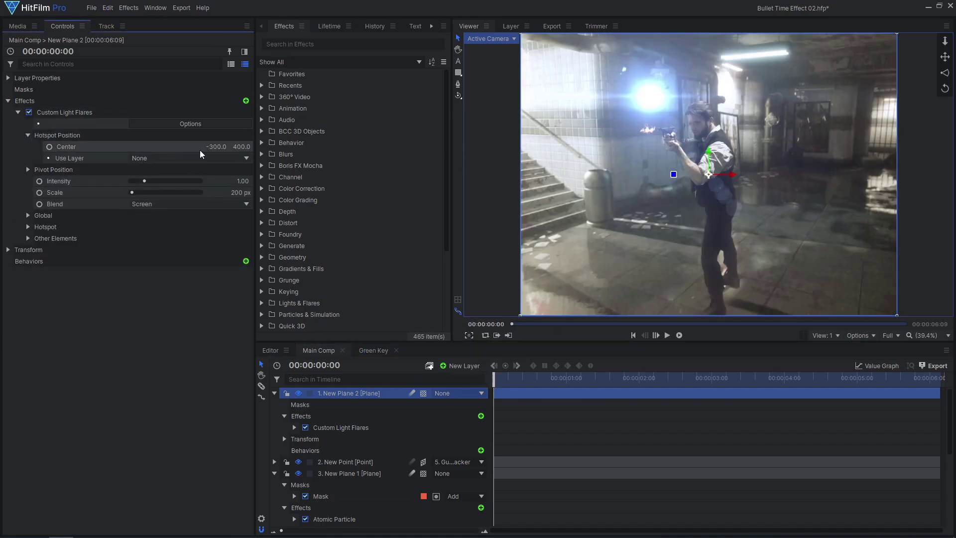
text(0)
key(Tab)
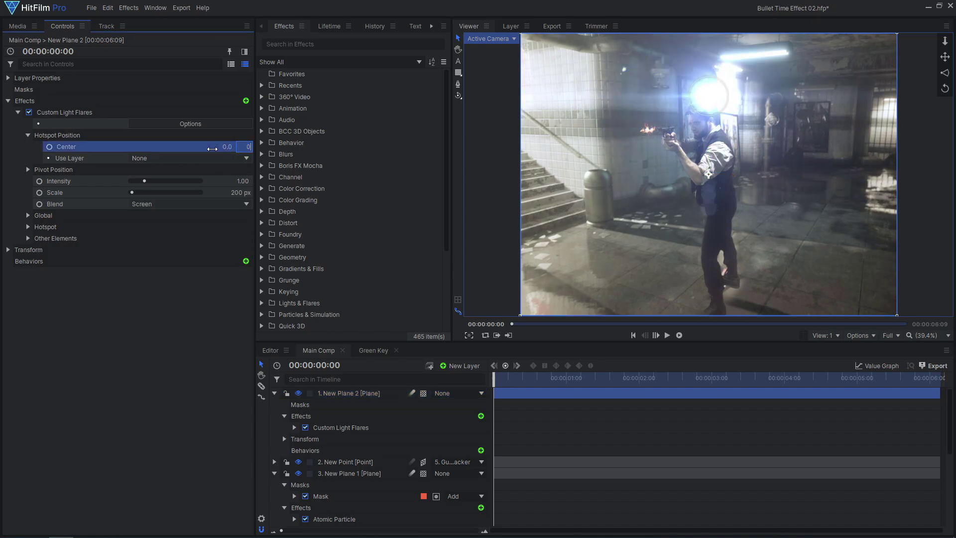
text(0)
key(Return)
Make the flare hotspot follow the New Point layer and preview it in the flare designer.
click(203, 155)
click(188, 181)
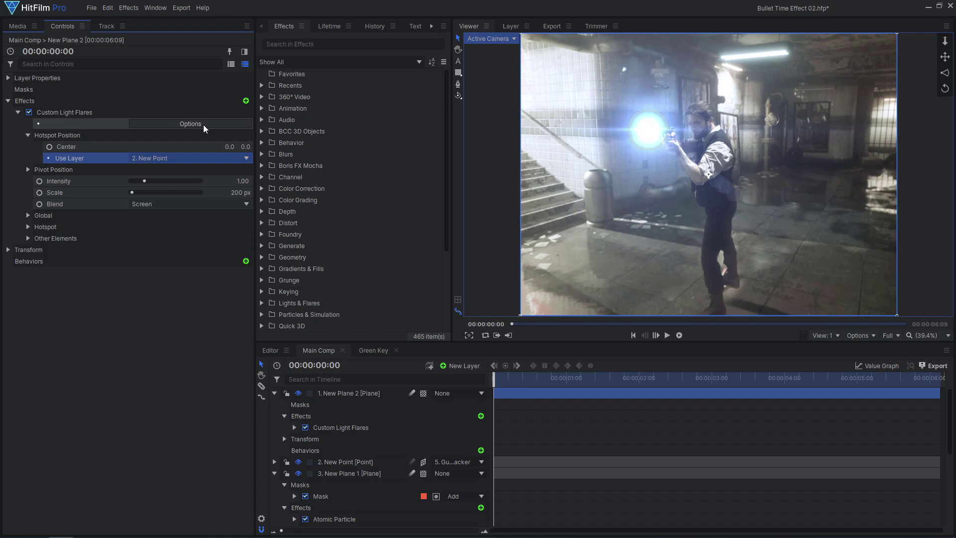
click(203, 125)
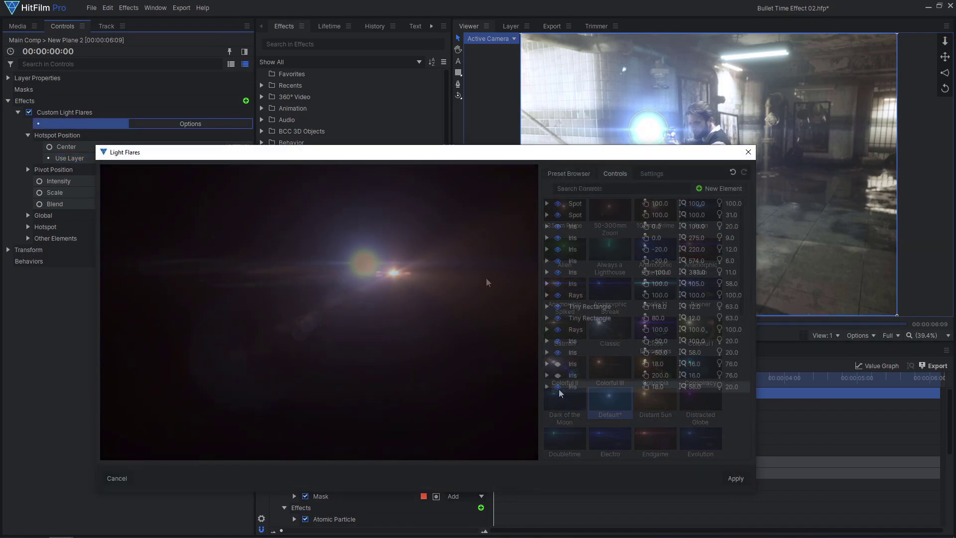
drag(486, 283, 416, 283)
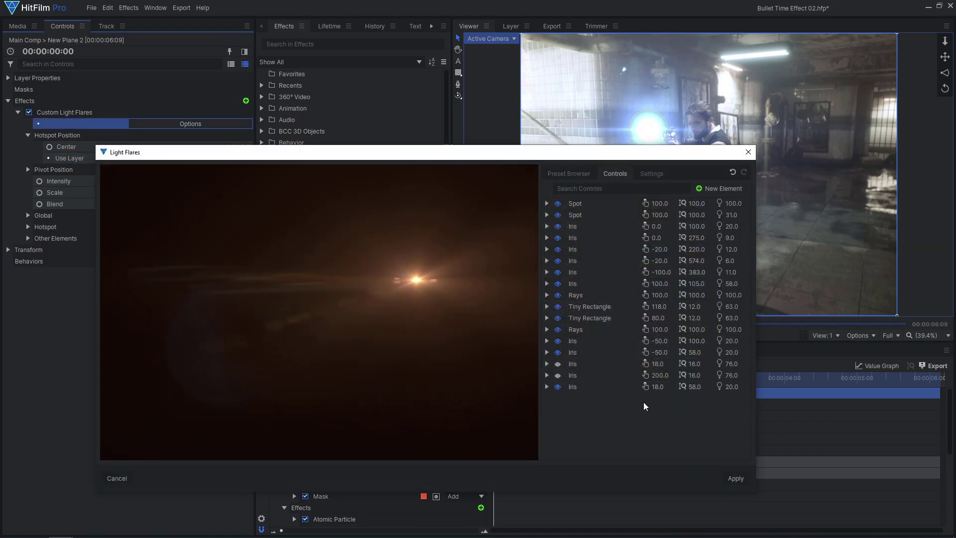
click(735, 479)
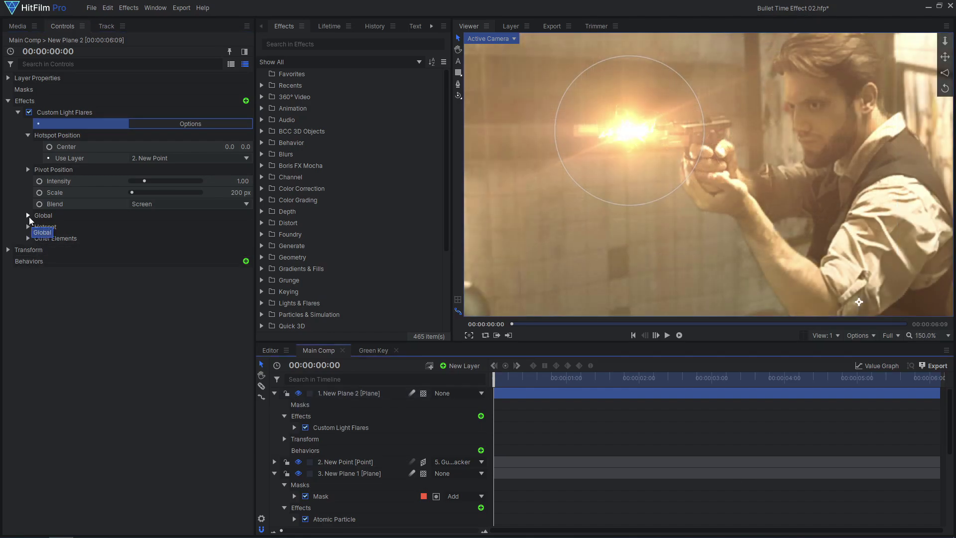
Give the flare Hue Shift 8, Saturation 0.85 and Scale 100 px.
click(27, 215)
drag(135, 255, 146, 246)
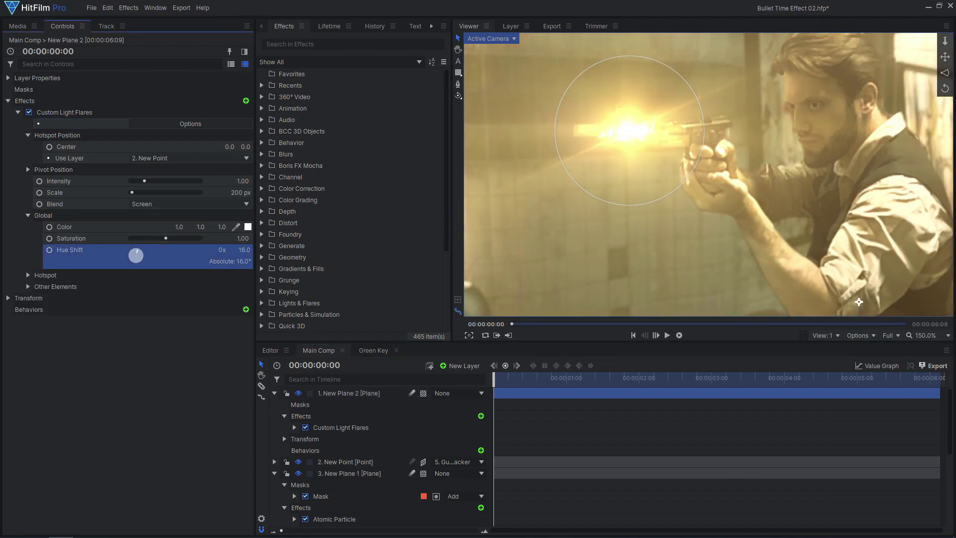
drag(242, 238, 236, 237)
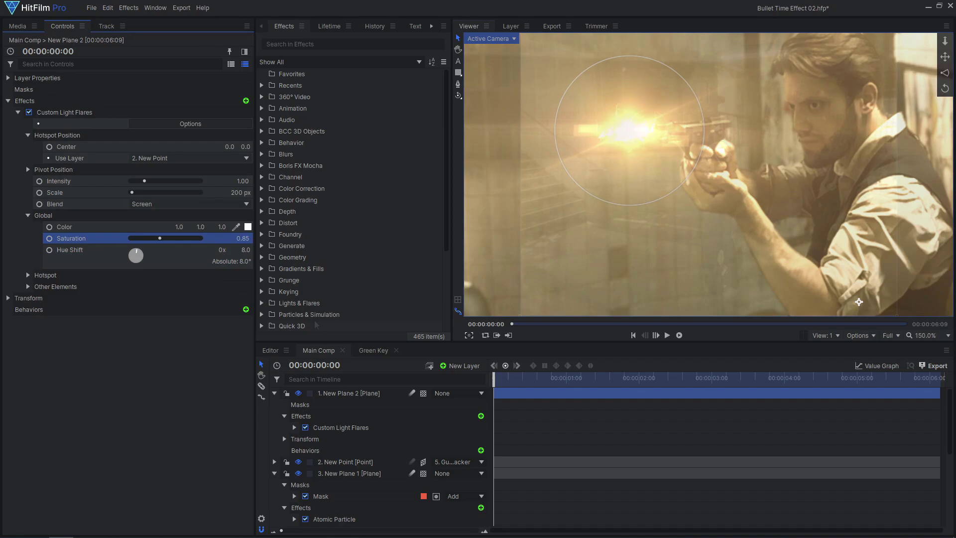
drag(241, 192, 236, 192)
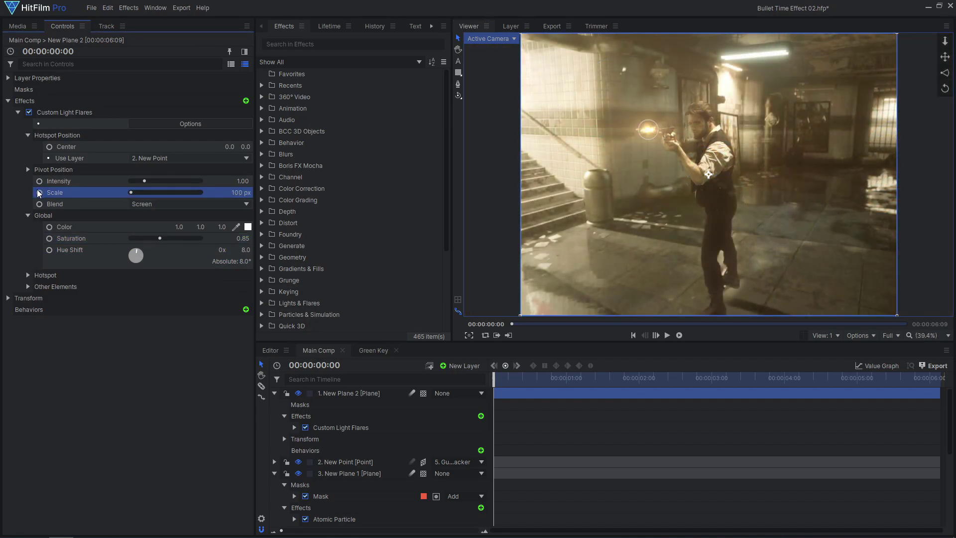
drag(668, 379, 693, 382)
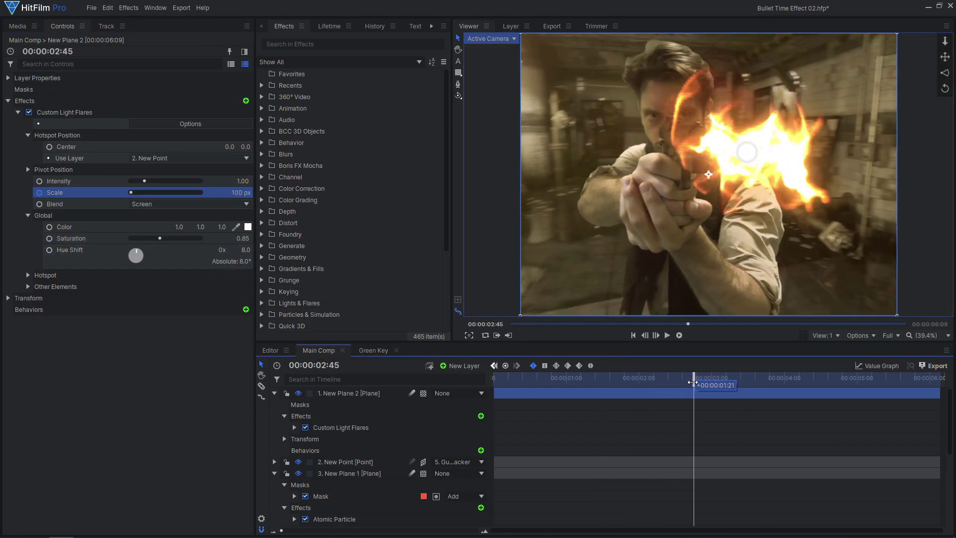
mouse_move(240, 192)
mouse_down()
mouse_move(255, 192)
mouse_move(241, 192)
mouse_up()
key(Return)
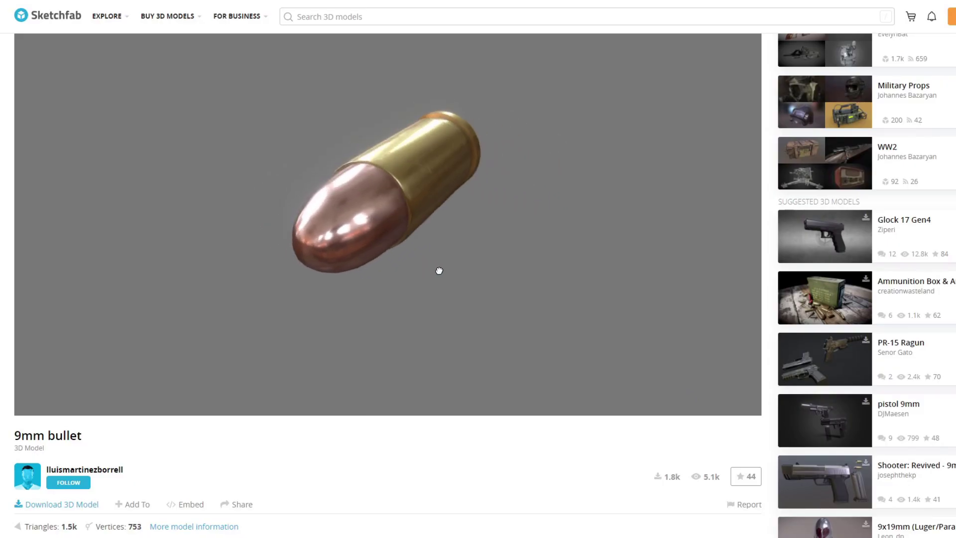
Download the free 9mm bullet from Sketchfab and import its scene.gltf as a 3D model.
click(63, 505)
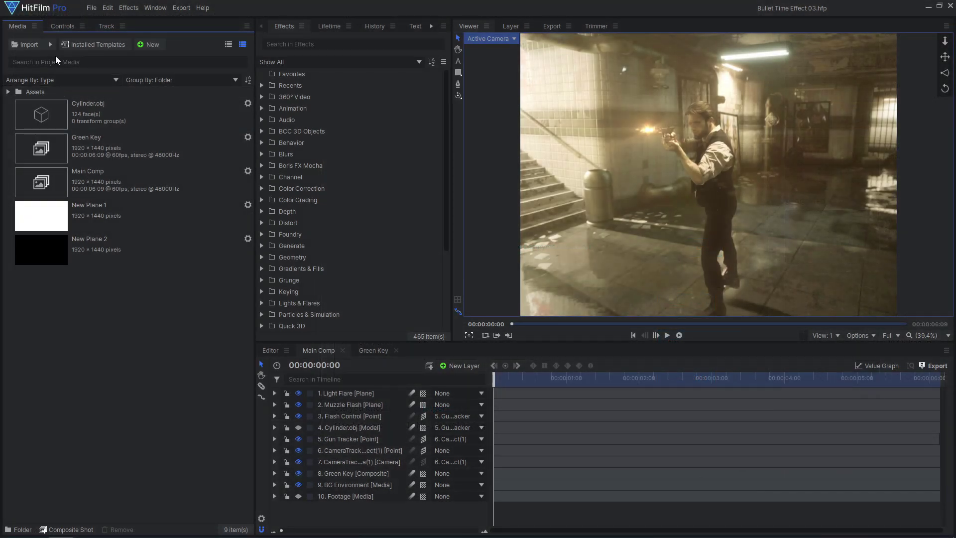
click(52, 45)
click(98, 98)
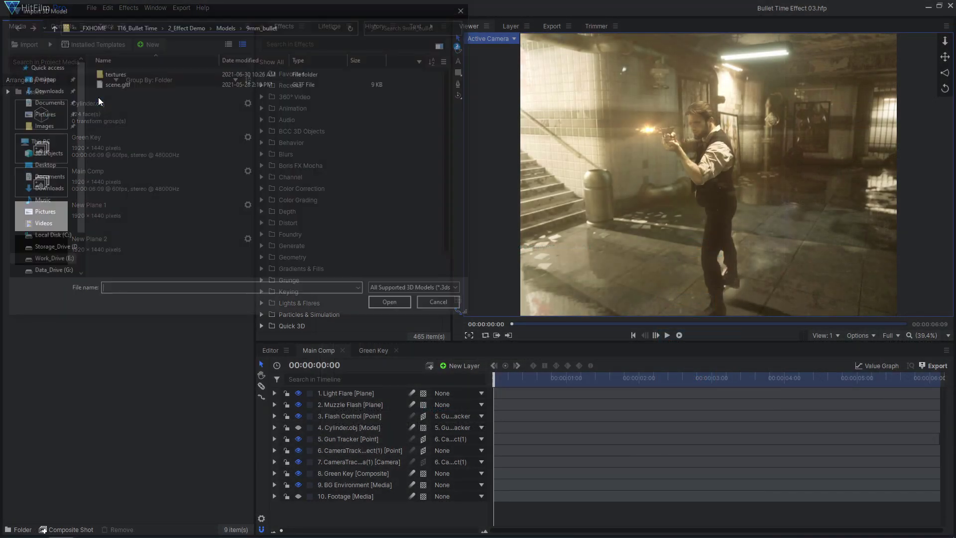
click(135, 85)
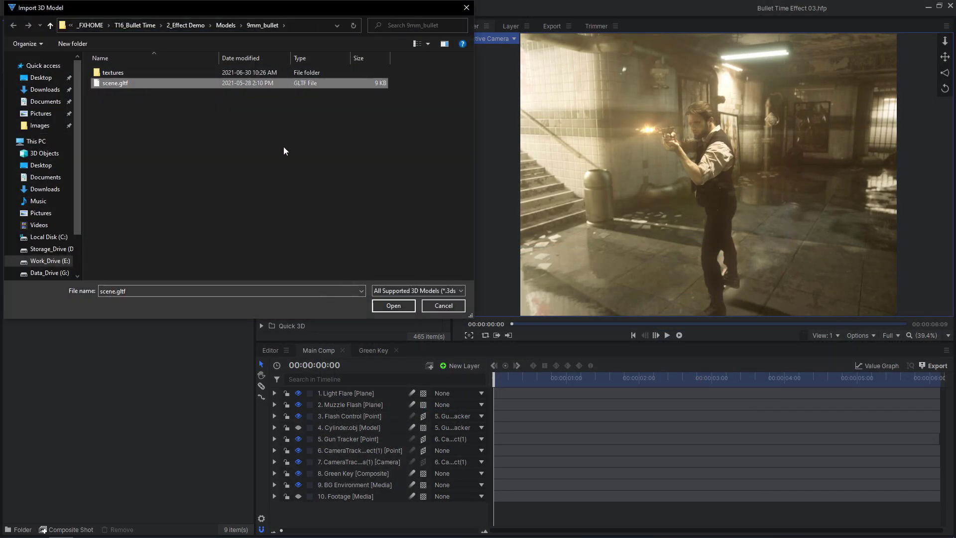
click(394, 306)
drag(403, 306, 367, 290)
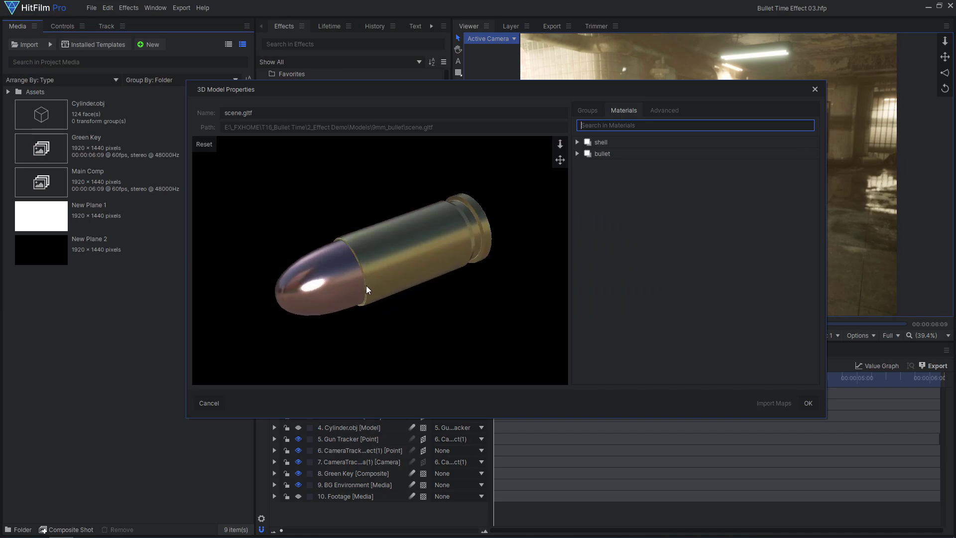
Set the shell material to Guess alpha mode and Phong lighting, then add the model.
click(624, 145)
click(577, 142)
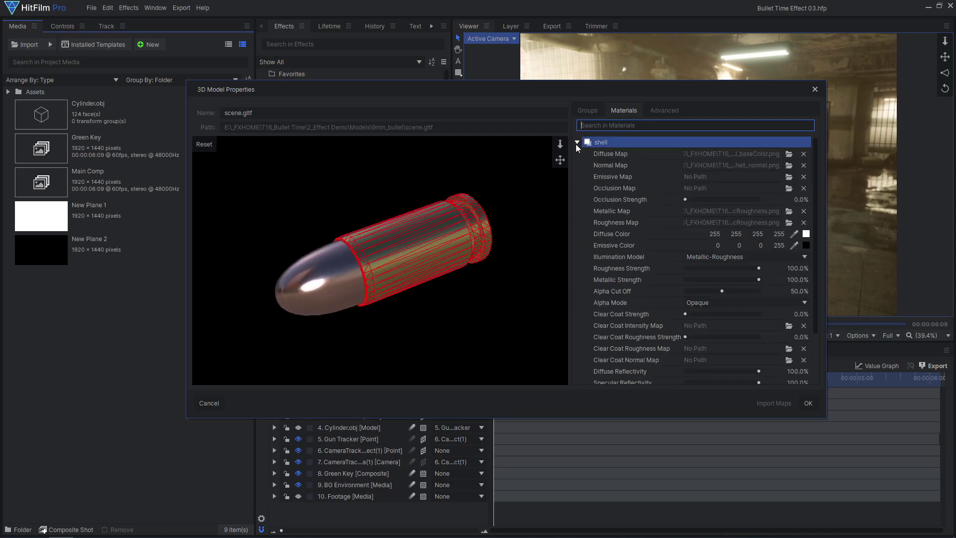
scroll(731, 341, down, 2)
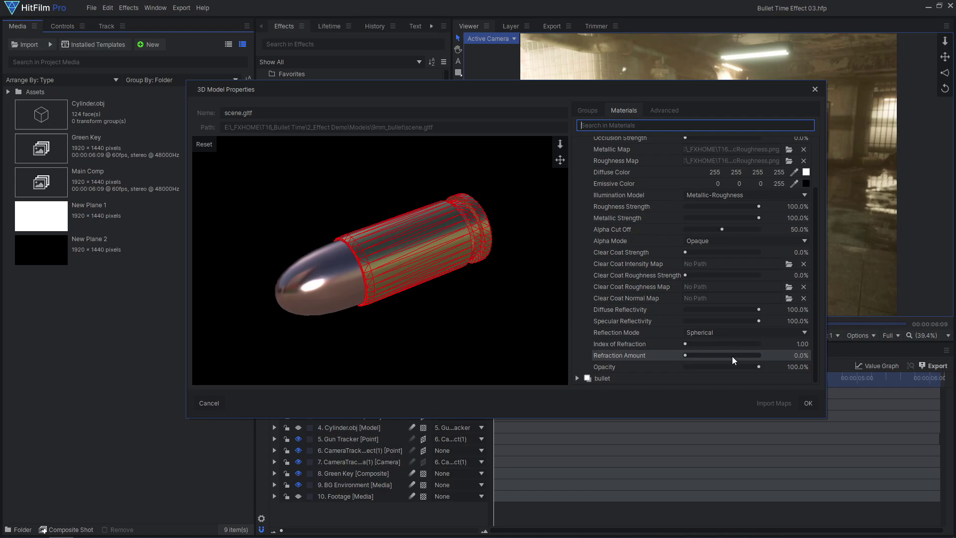
drag(451, 260, 346, 279)
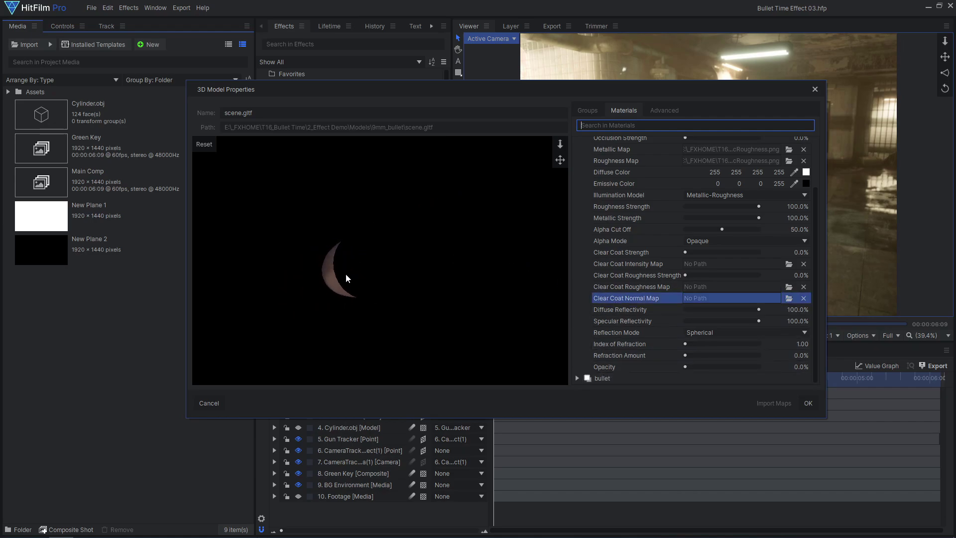
click(706, 240)
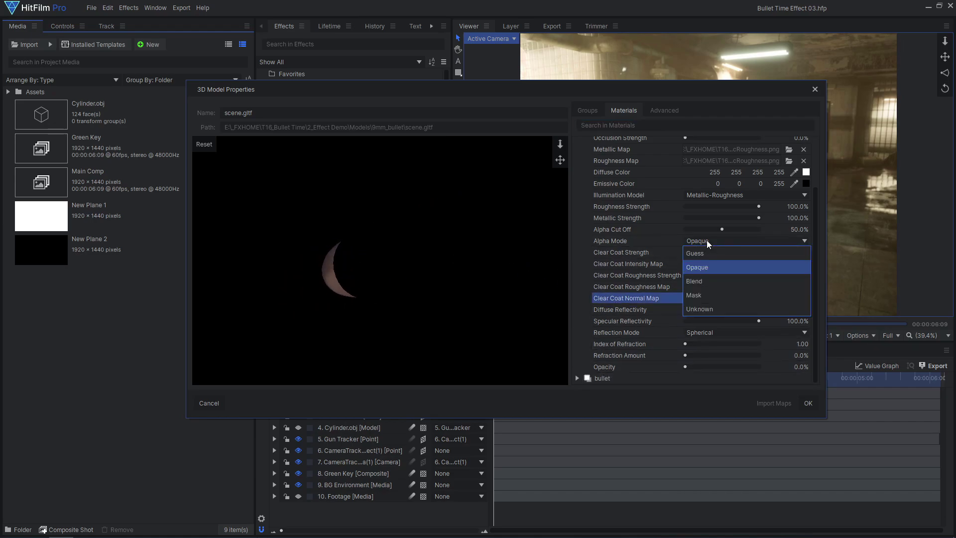
click(705, 249)
mouse_move(411, 251)
mouse_down()
mouse_move(316, 261)
mouse_move(427, 274)
mouse_up()
click(736, 195)
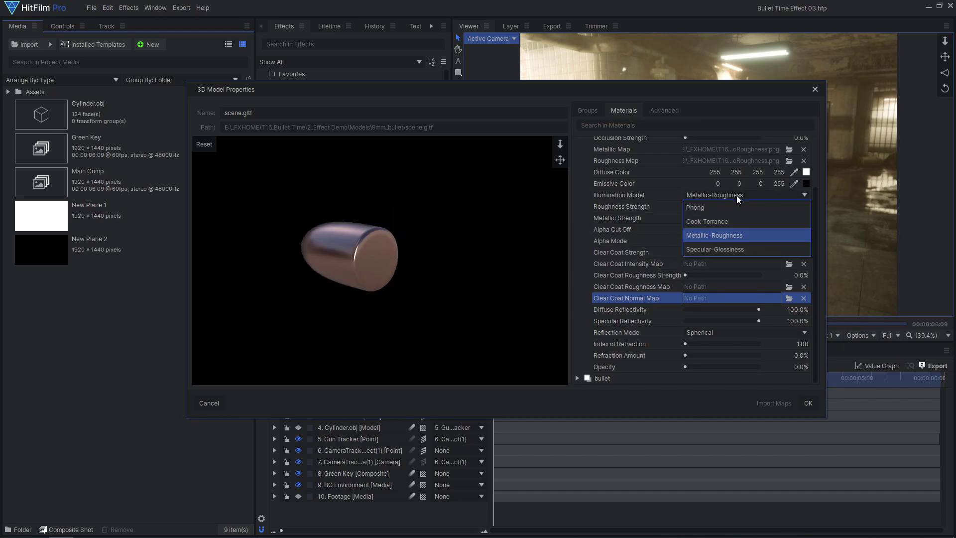
click(702, 208)
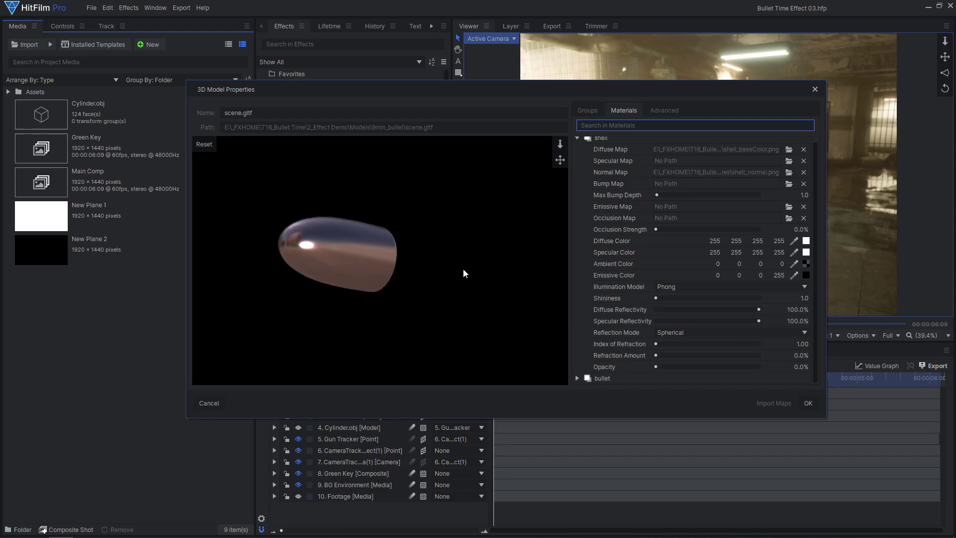
mouse_move(462, 273)
mouse_down()
mouse_move(535, 284)
mouse_move(324, 287)
mouse_up()
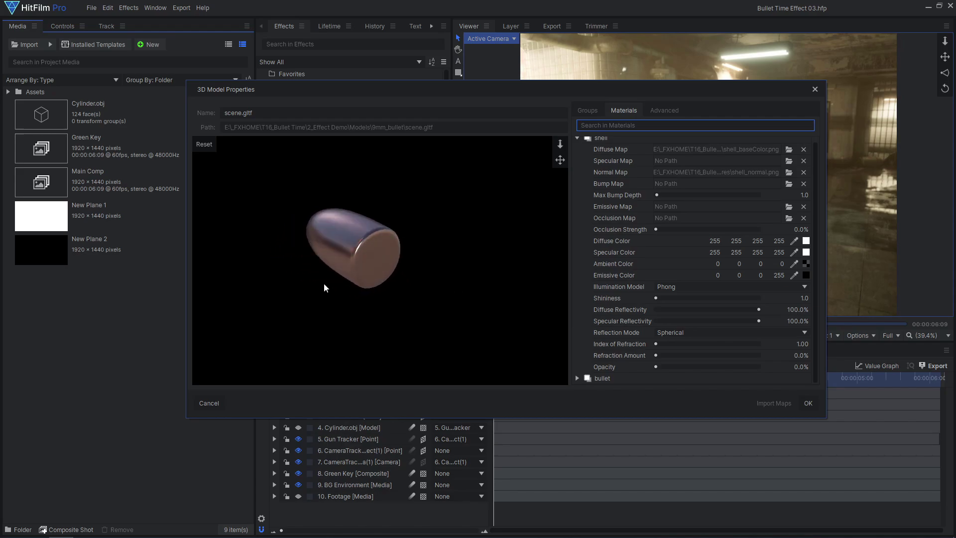
click(801, 403)
Rename the imported model to Bullet, duplicate it and name the copy Shell.
right_click(109, 142)
click(141, 230)
text(Bullet)
key(Return)
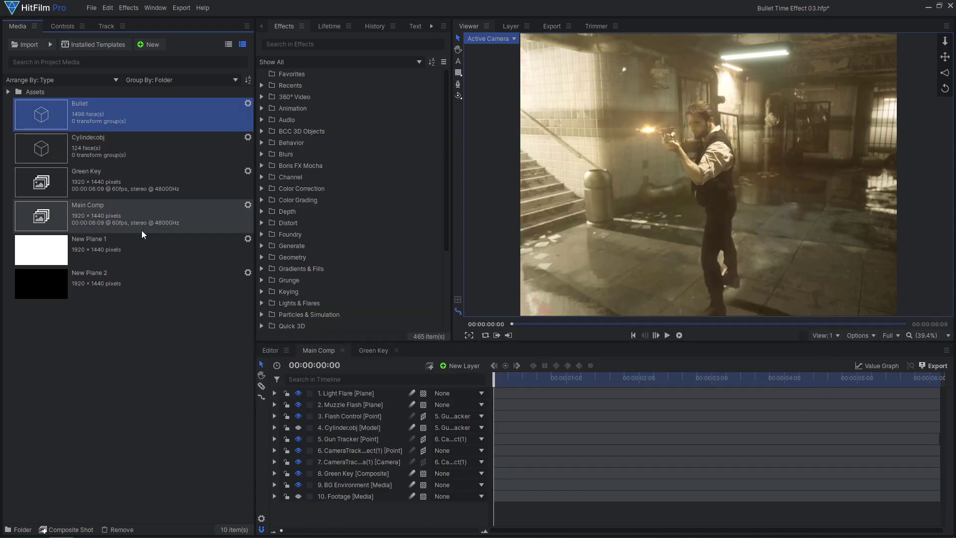
right_click(149, 111)
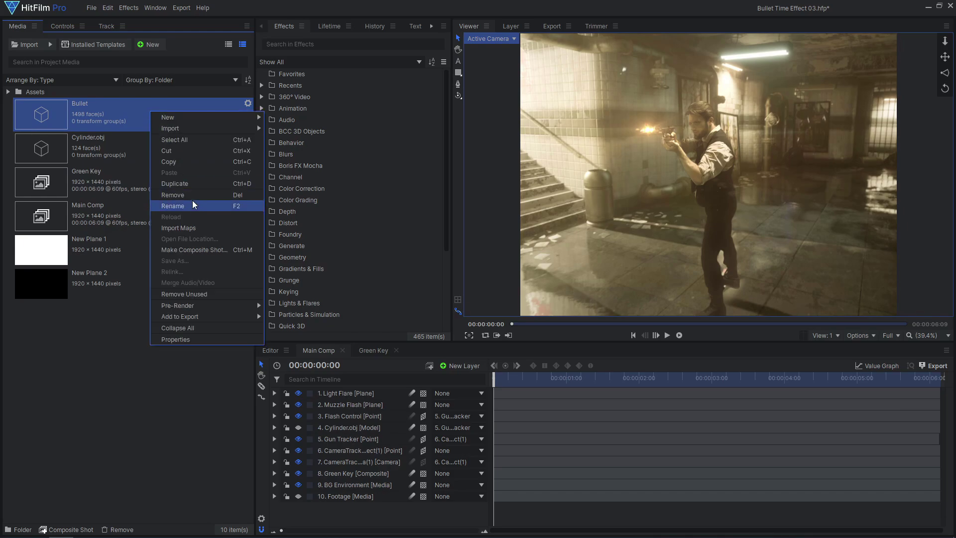
click(195, 184)
right_click(147, 141)
click(180, 234)
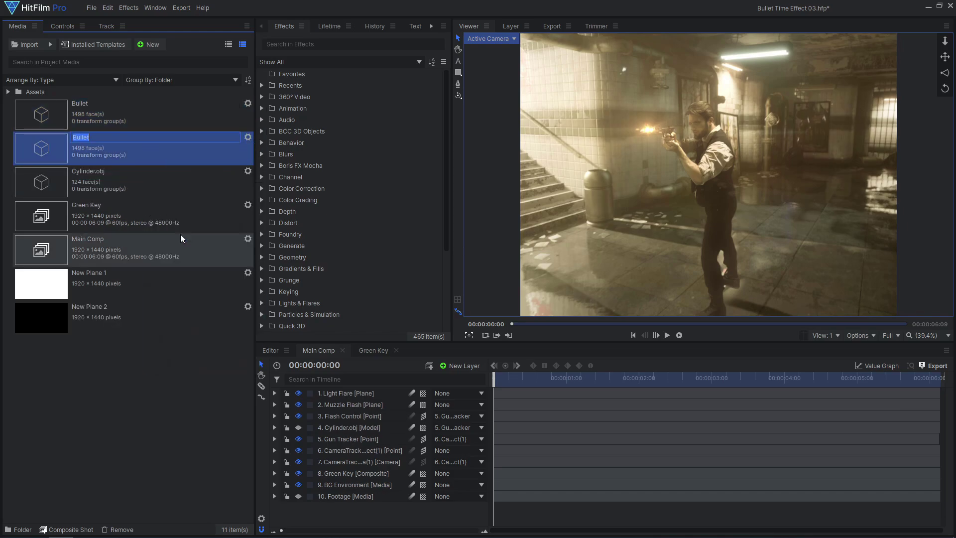
text(Shell)
key(Return)
Switch Shell's shell material to Metallic-Roughness with full opacity.
click(248, 171)
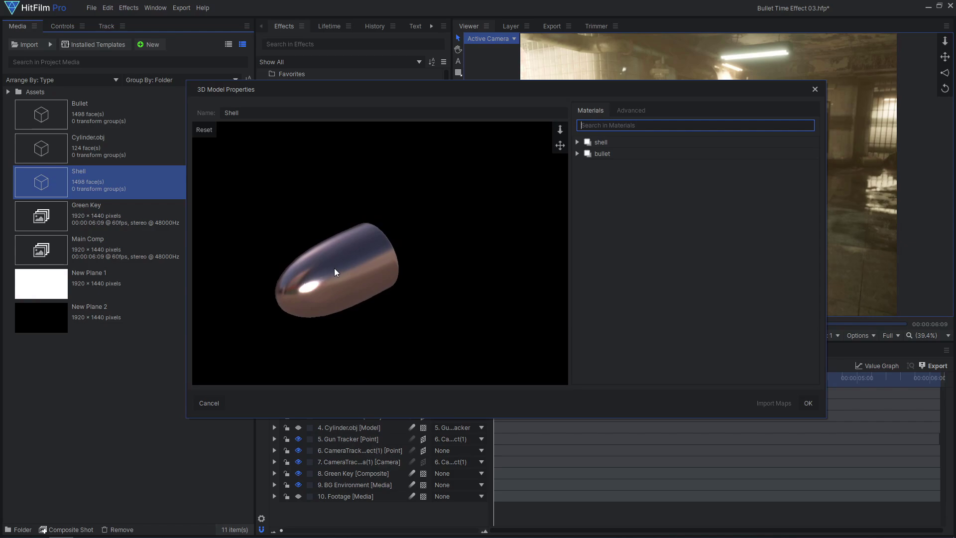
click(577, 143)
click(676, 289)
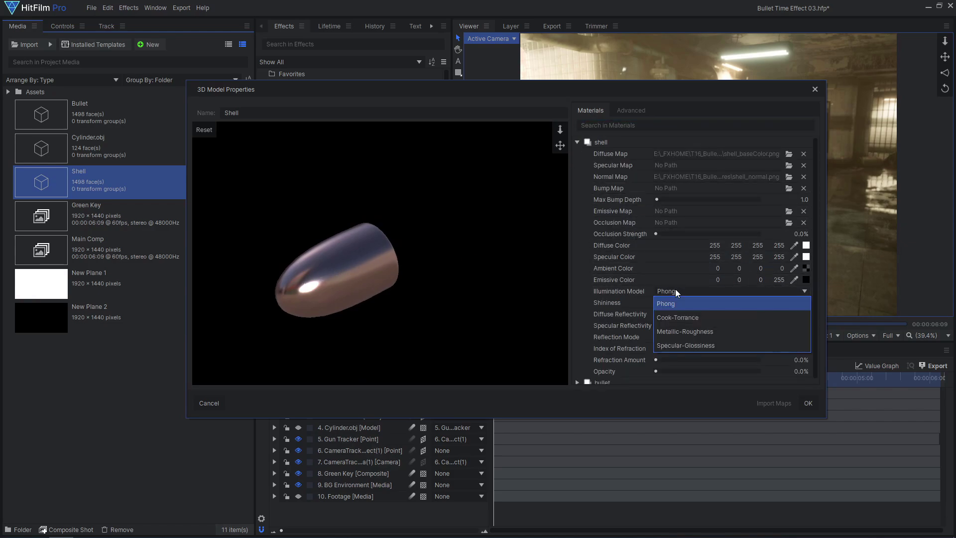
click(688, 330)
scroll(688, 317, down, 2)
drag(694, 365, 759, 367)
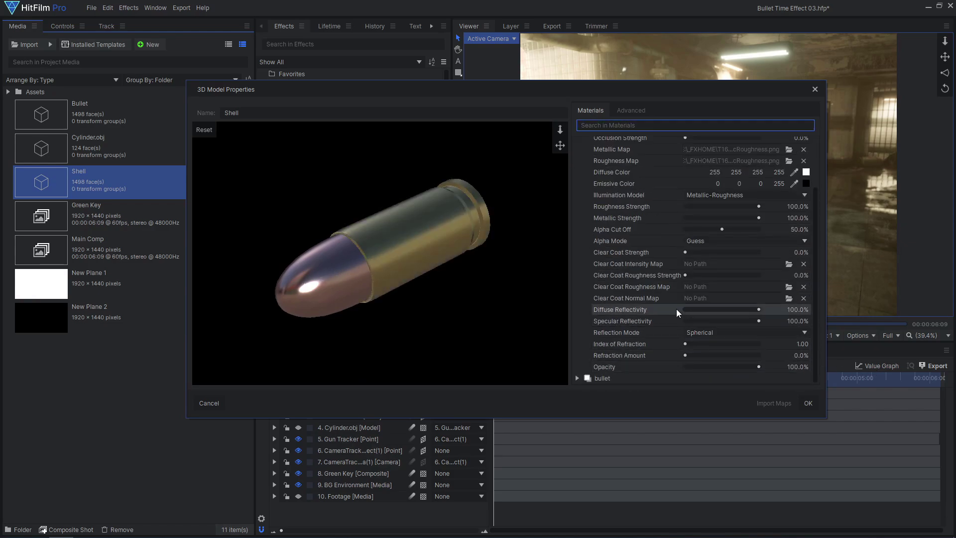
mouse_move(523, 246)
mouse_down()
mouse_move(313, 274)
mouse_move(555, 239)
mouse_up()
Make Shell's bullet material fully transparent with Phong lighting, and confirm the changes.
click(576, 136)
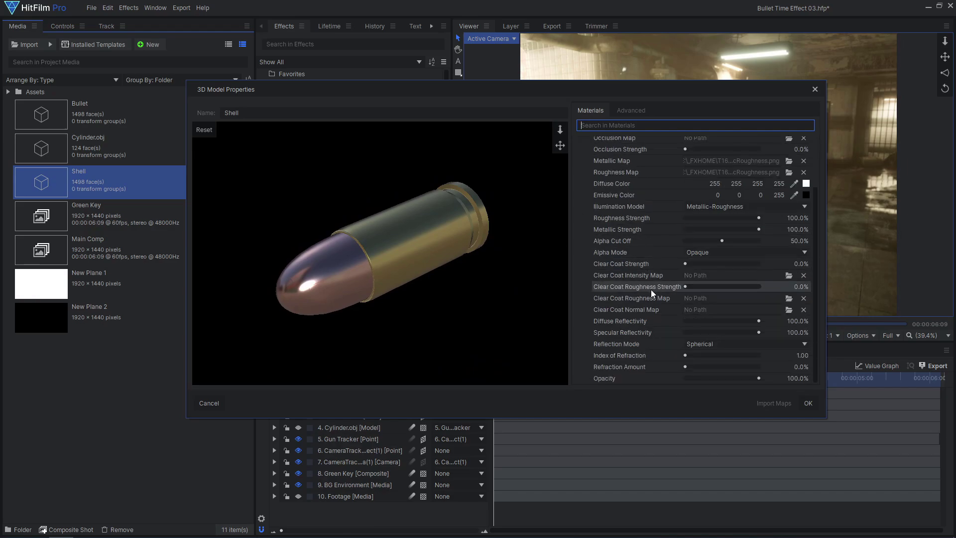
drag(759, 378, 598, 379)
click(701, 253)
click(721, 209)
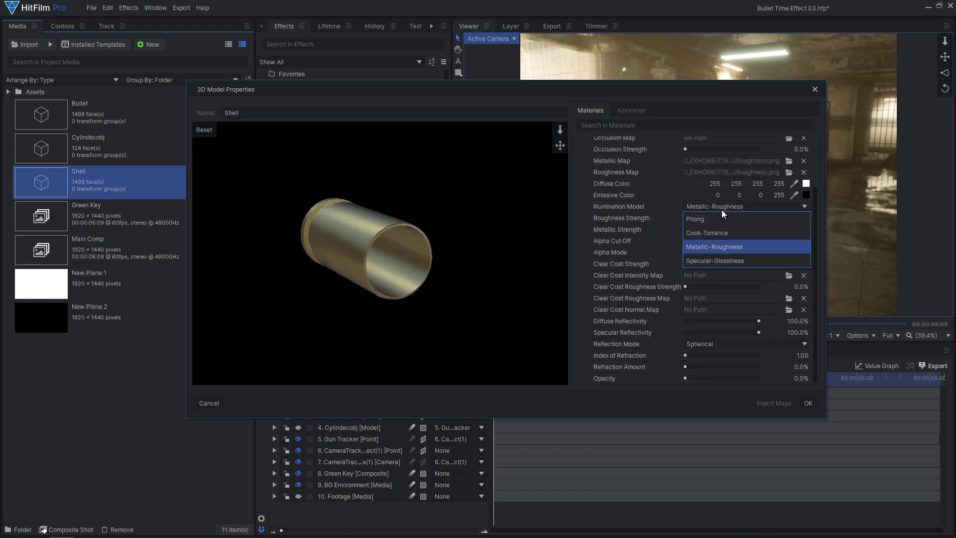
mouse_move(495, 258)
mouse_down()
mouse_move(367, 239)
mouse_move(438, 263)
mouse_move(379, 275)
mouse_move(412, 187)
mouse_move(344, 281)
mouse_up()
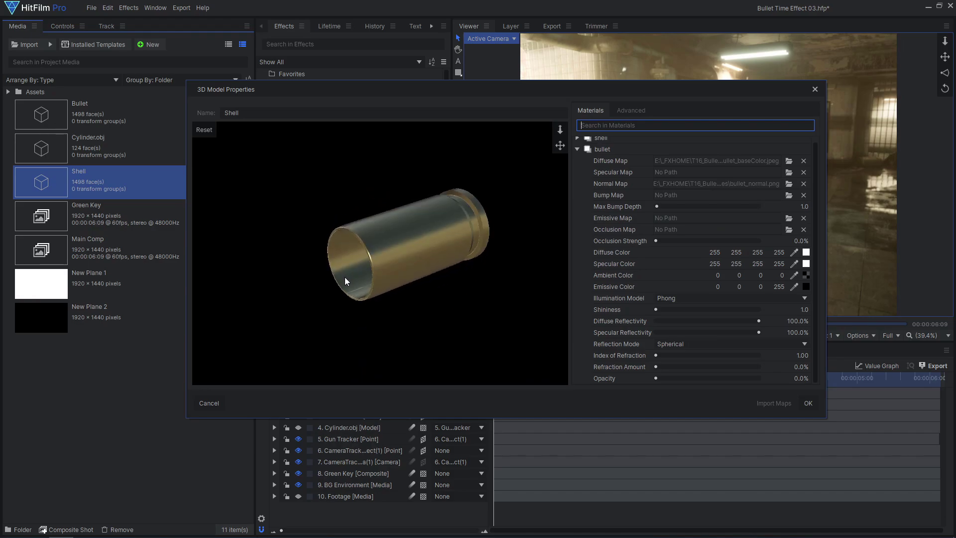
click(808, 403)
Add the Bullet model to Main Comp, parented to 6. Gun Tracker.
drag(358, 390, 357, 388)
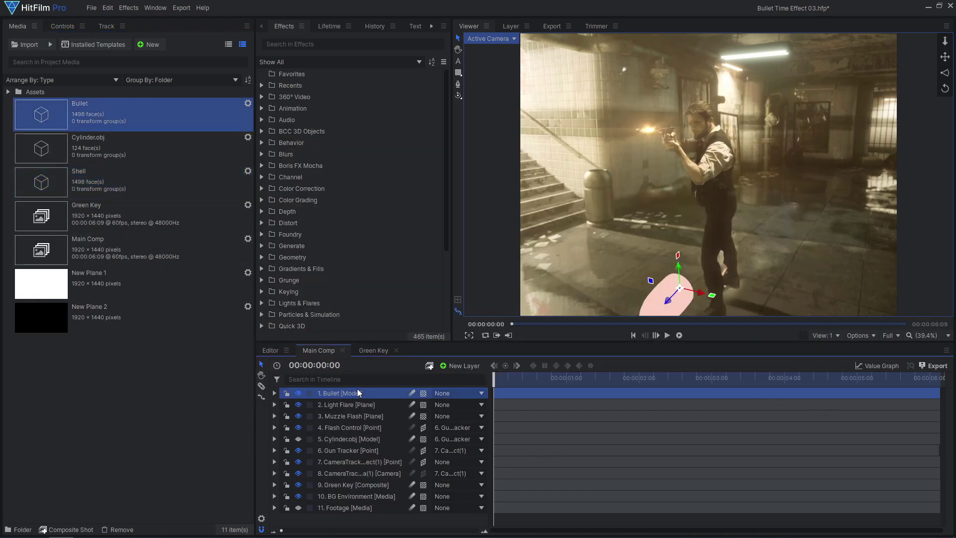
click(452, 393)
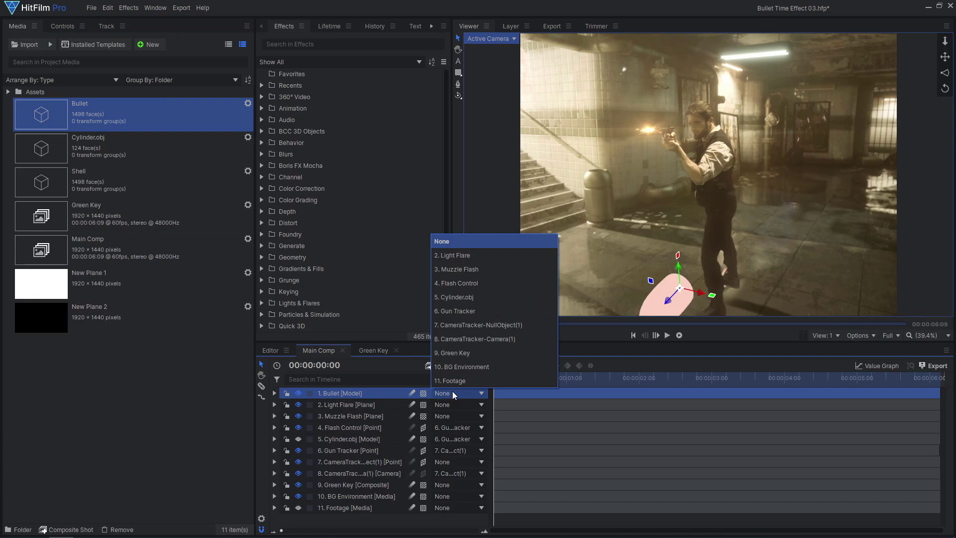
click(480, 312)
Rotate the Bullet layer 90° on X and scale it to 3.5%.
click(61, 28)
click(59, 88)
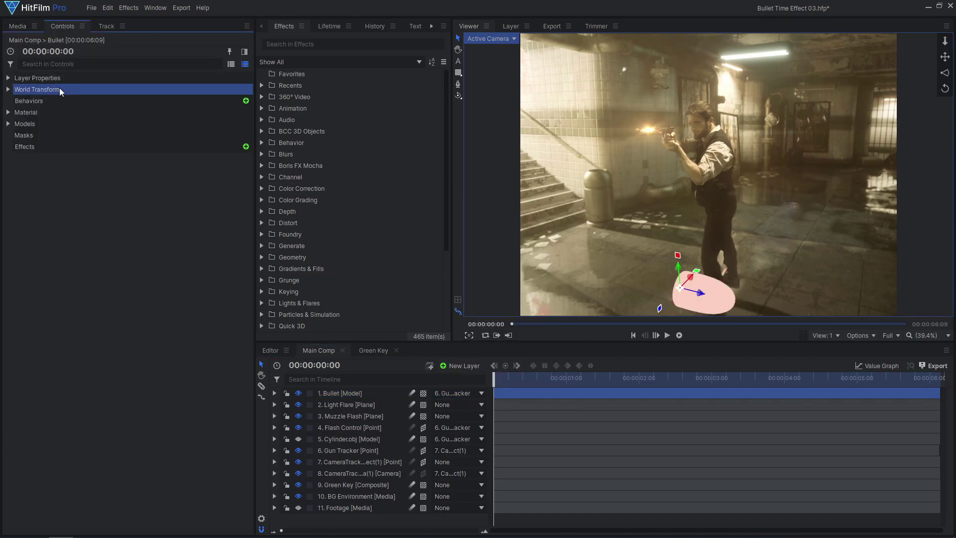
click(9, 89)
drag(135, 214, 144, 210)
drag(135, 164, 142, 158)
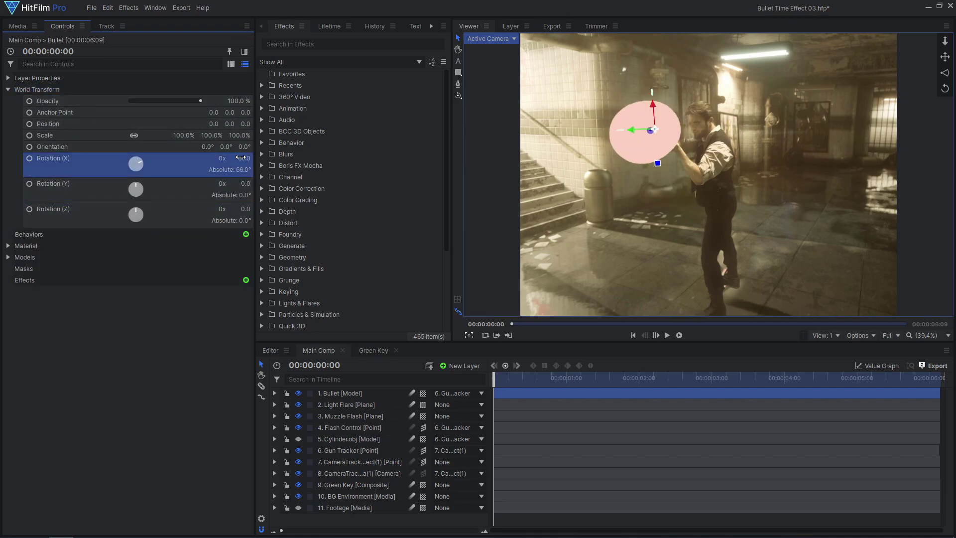
drag(704, 378, 841, 382)
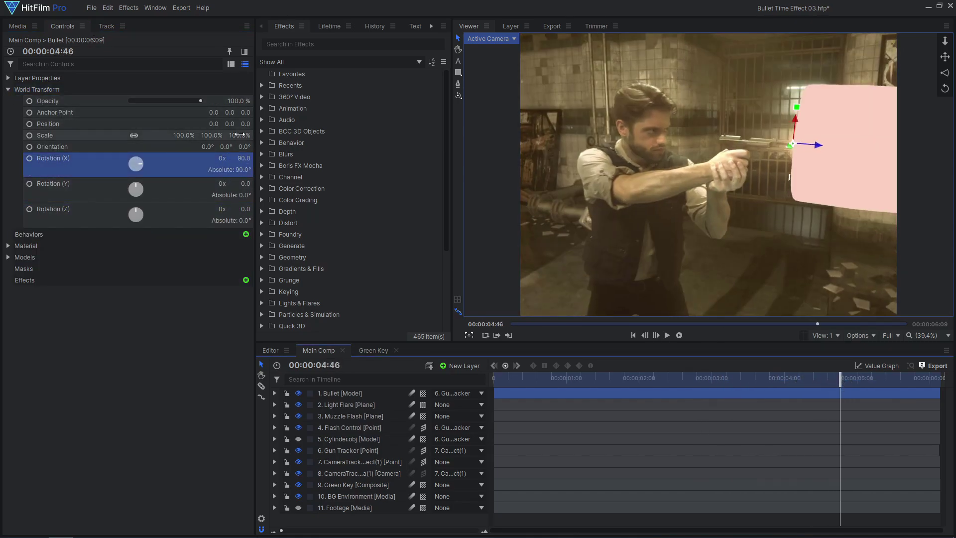
drag(184, 135, 128, 136)
scroll(800, 144, up, 5)
scroll(800, 145, up, 3)
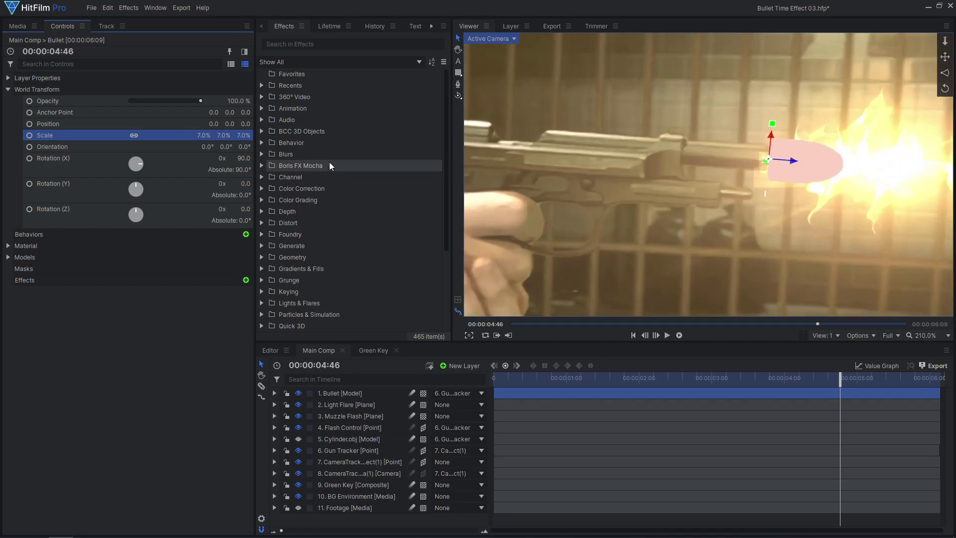
text(3.5)
key(Return)
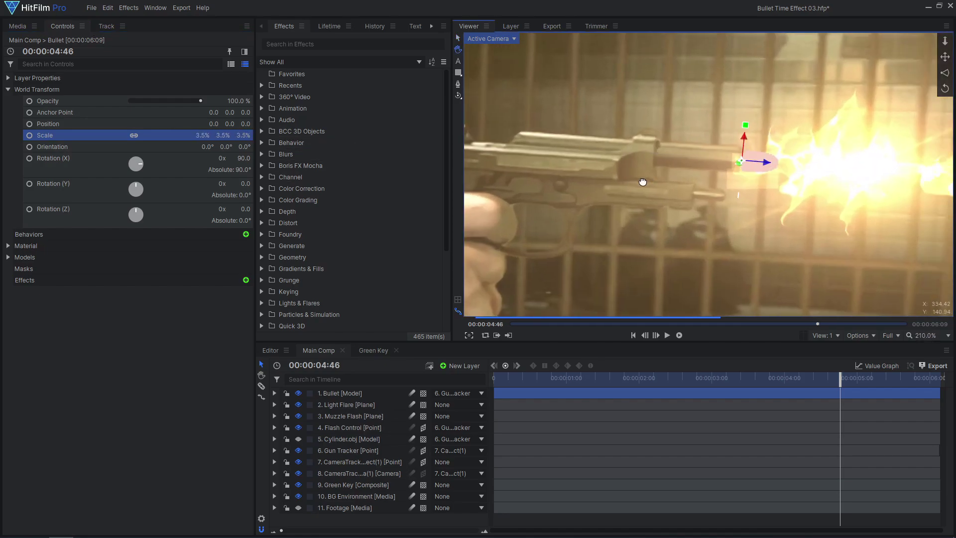
scroll(935, 310, down, 8)
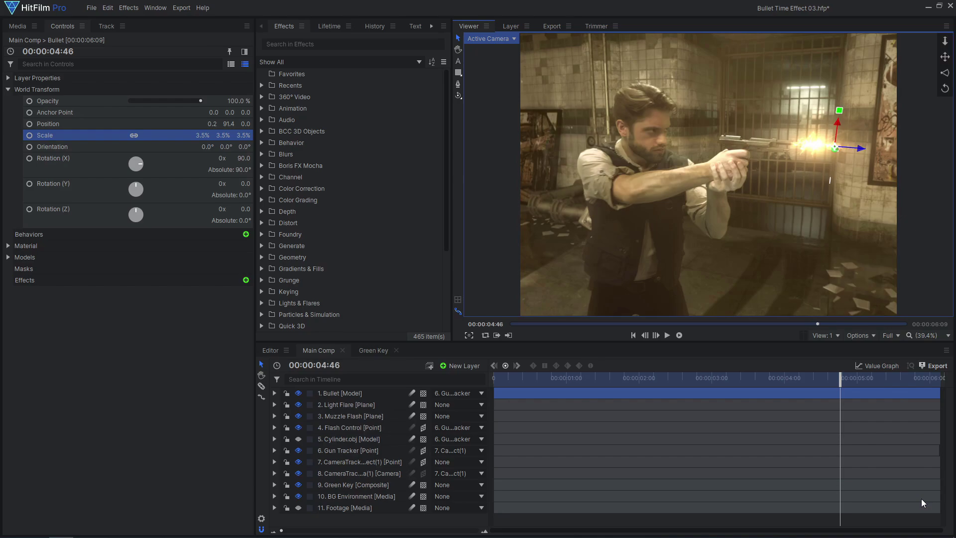
drag(839, 378, 567, 375)
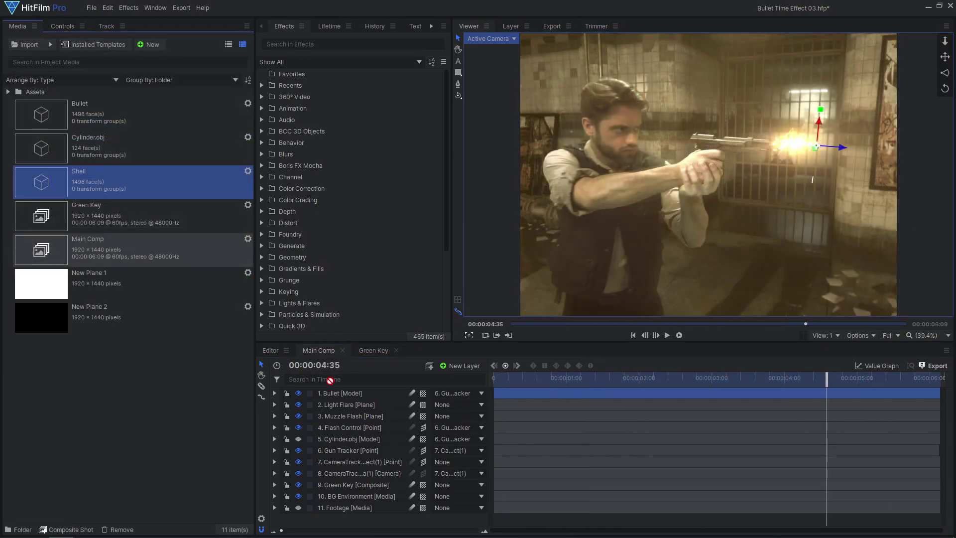
Add the Shell model to Main Comp, parented to the Gun Tracker.
click(347, 403)
click(455, 404)
click(478, 322)
Tilt the Shell around its Y axis and check the ejected casing at later frames.
click(62, 26)
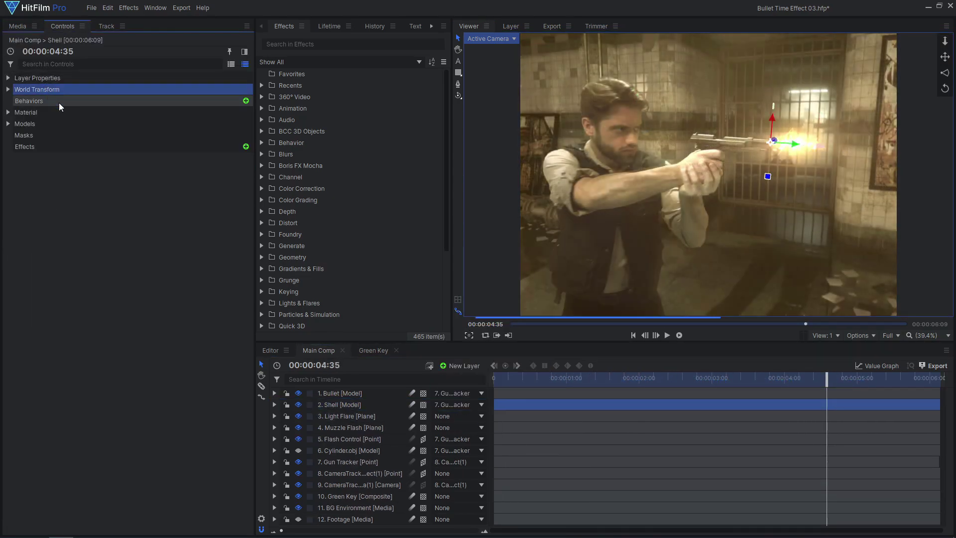
click(8, 89)
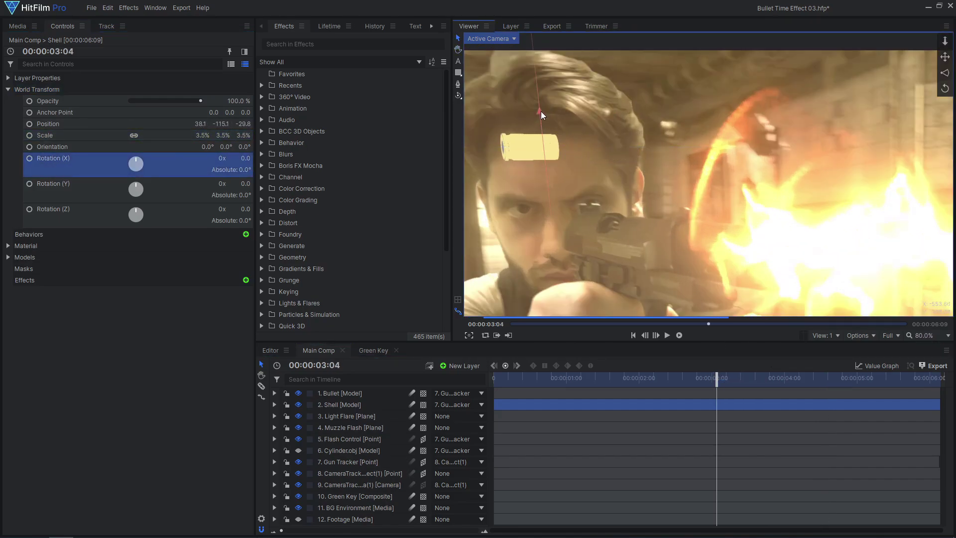
drag(250, 186, 267, 186)
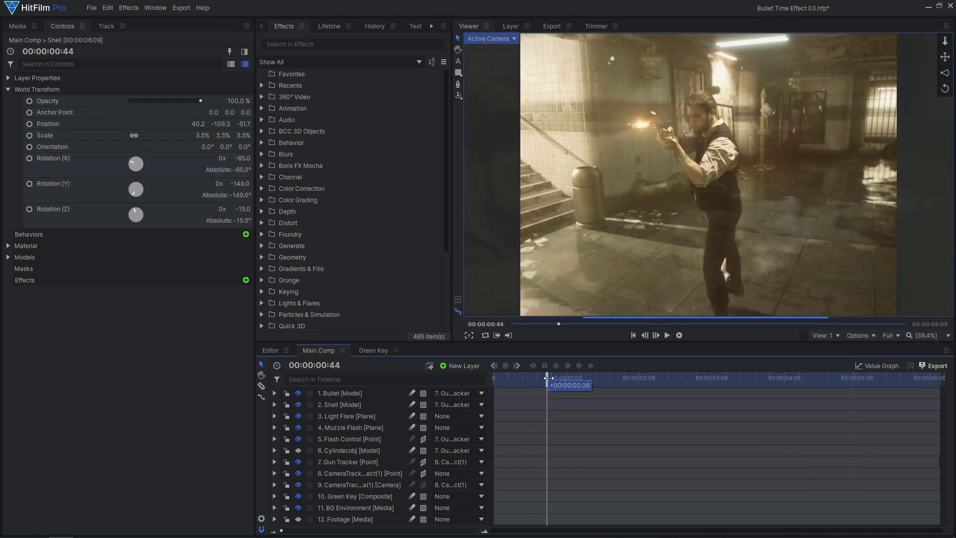
drag(548, 378, 674, 379)
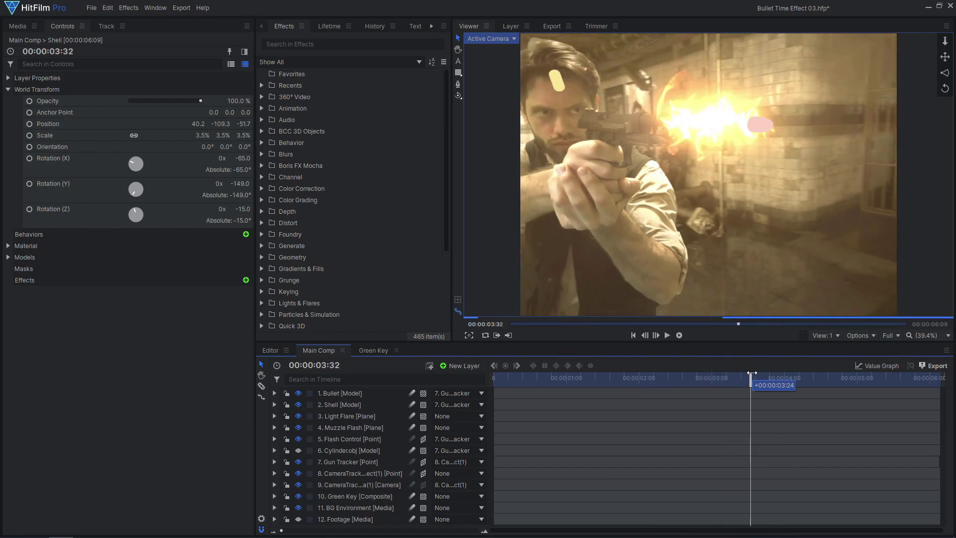
drag(674, 378, 781, 373)
Add a light layer, raise it high above the scene, and make it Directional.
click(459, 367)
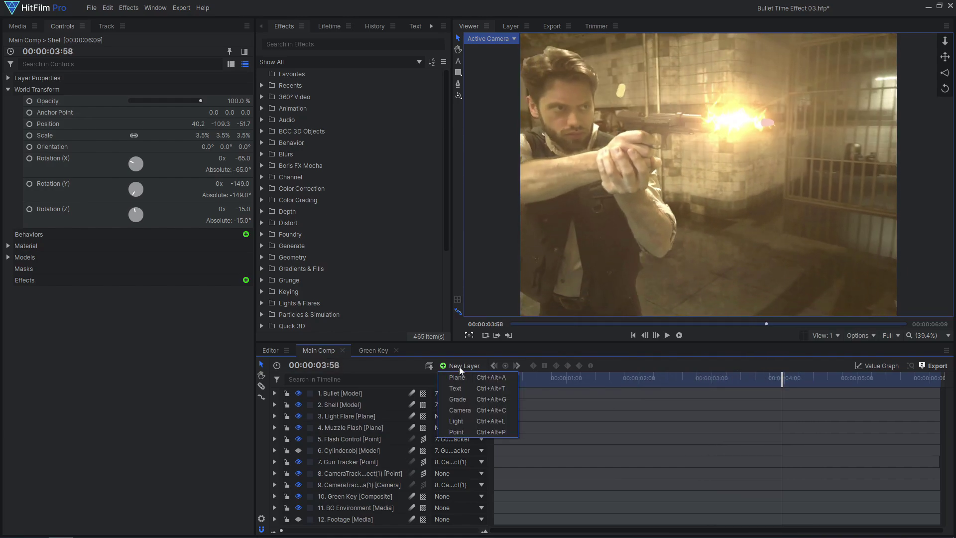
click(459, 421)
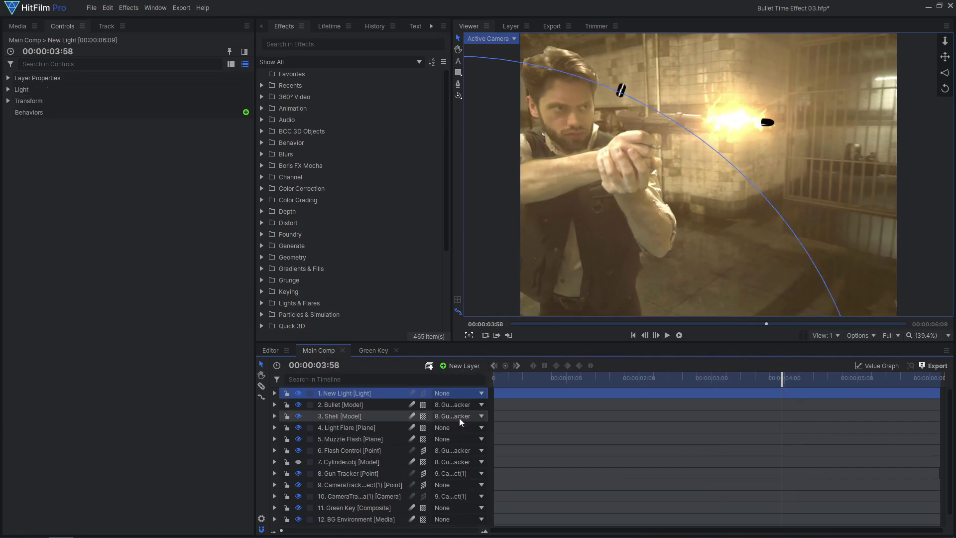
click(7, 90)
click(6, 192)
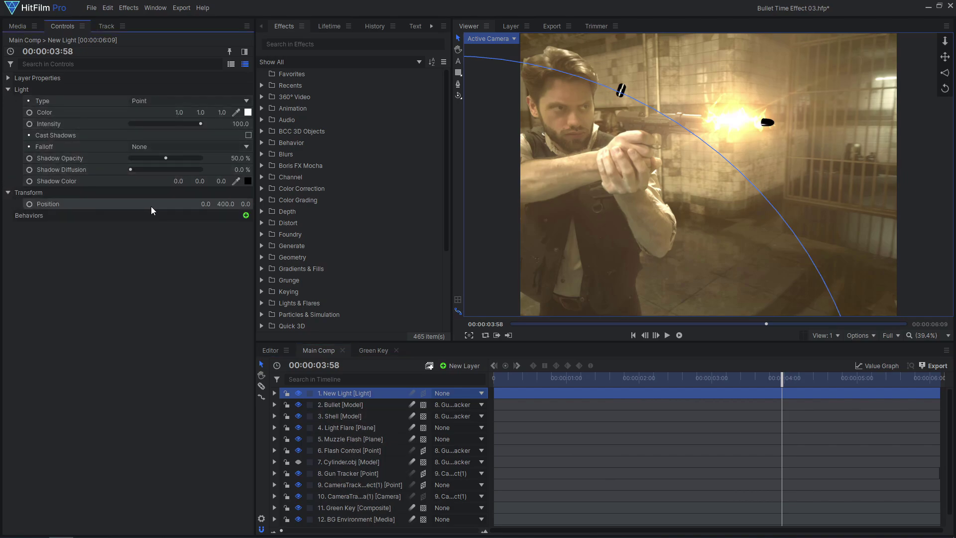
drag(222, 204, 911, 291)
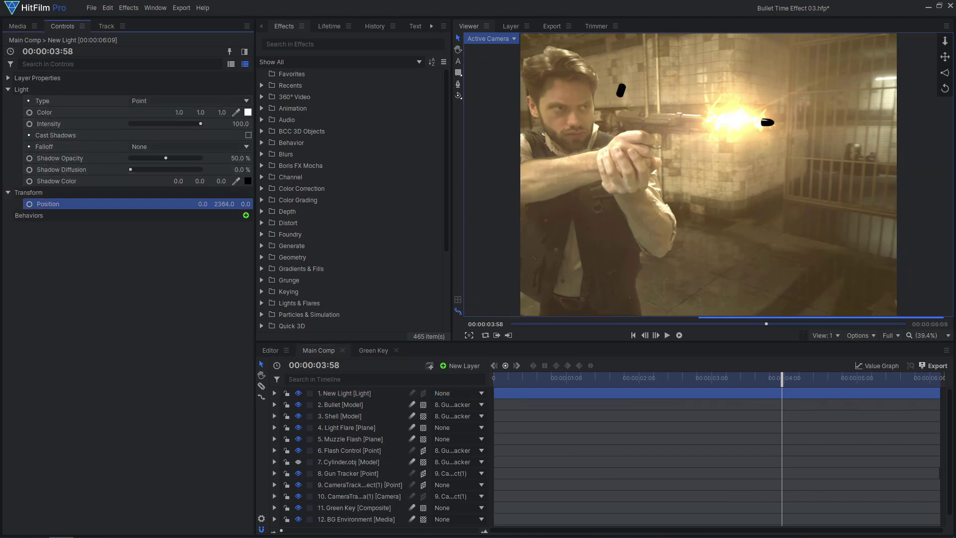
click(151, 99)
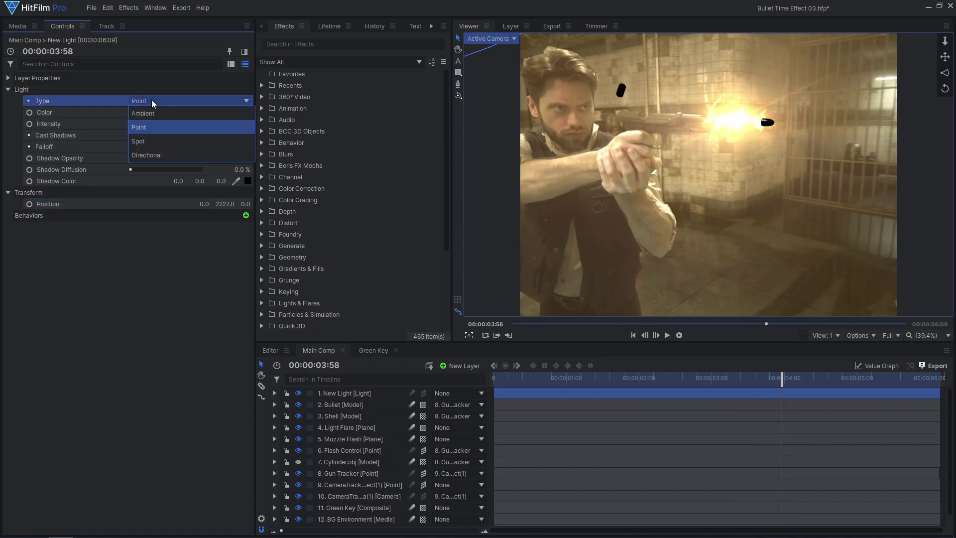
click(140, 156)
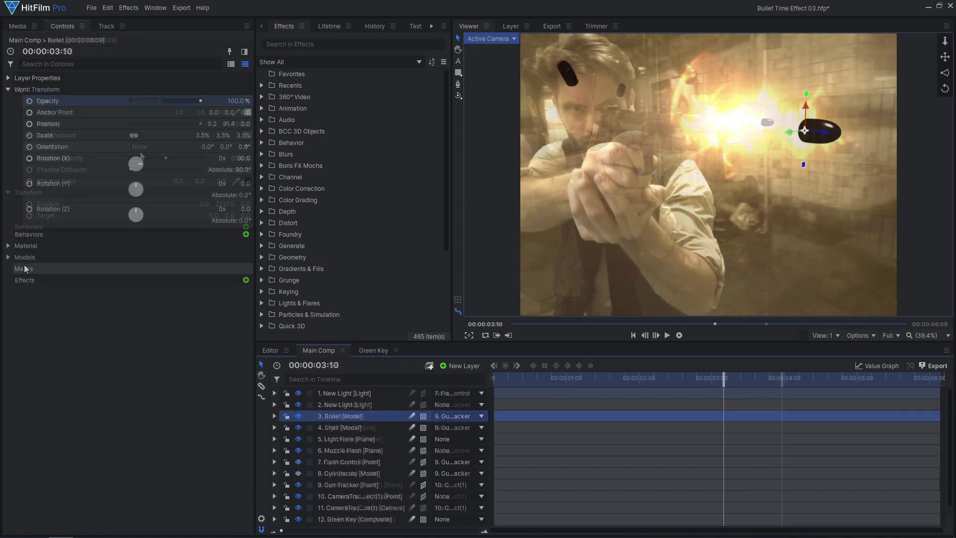
Set the Bullet and Shell environment maps to the 13. BG Environment layer.
click(8, 247)
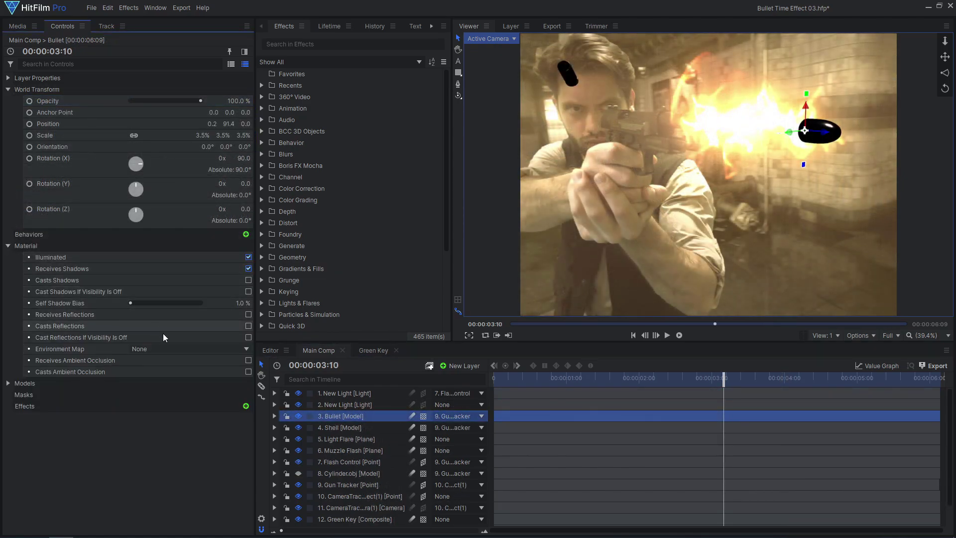
click(174, 349)
click(167, 373)
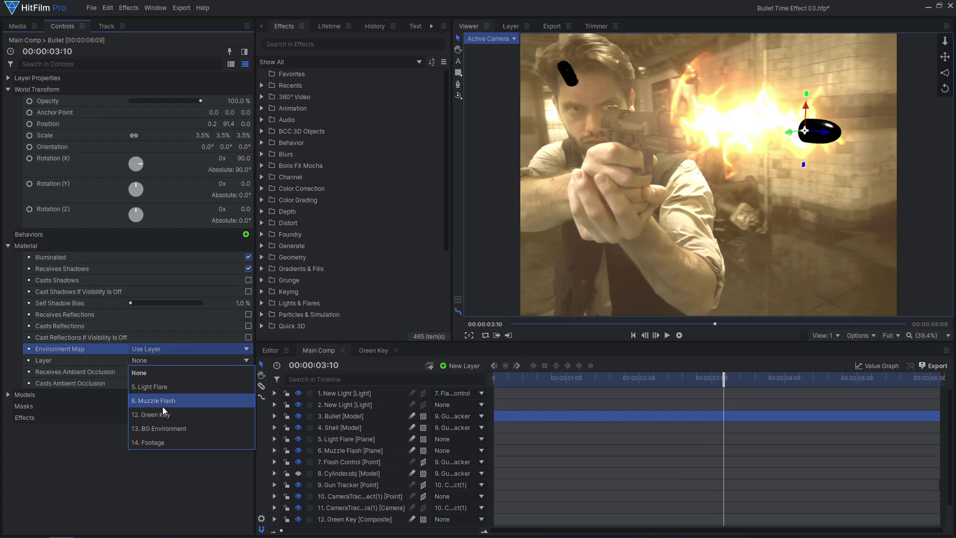
click(162, 425)
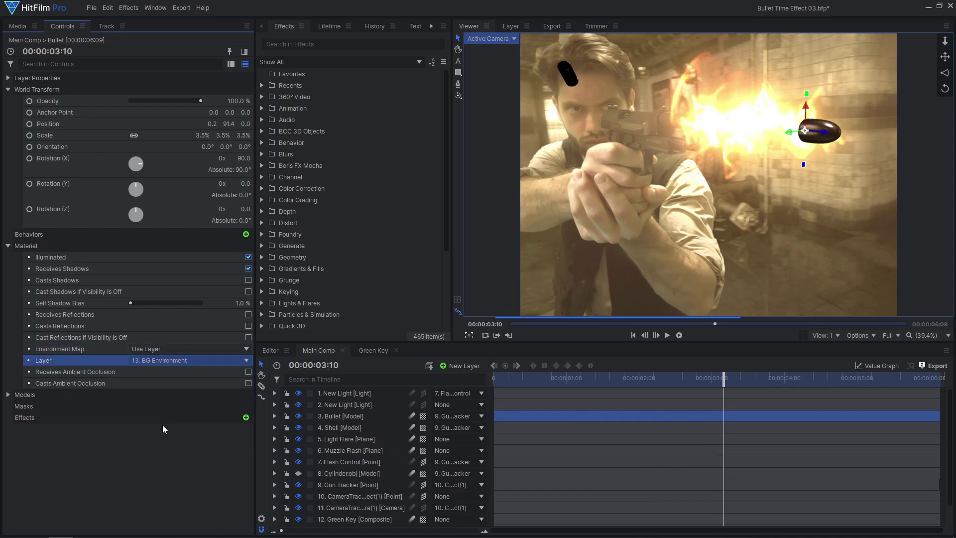
click(349, 425)
click(34, 246)
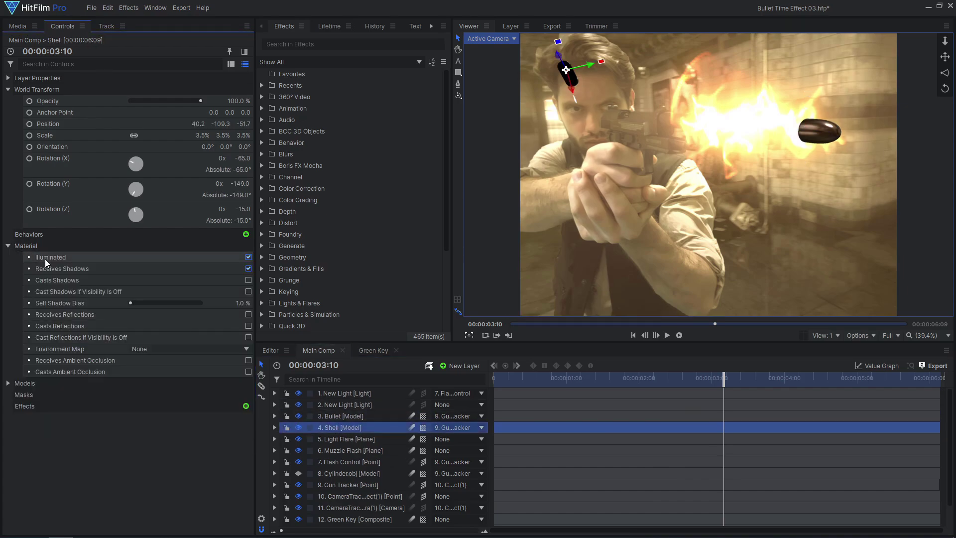
click(175, 348)
click(171, 372)
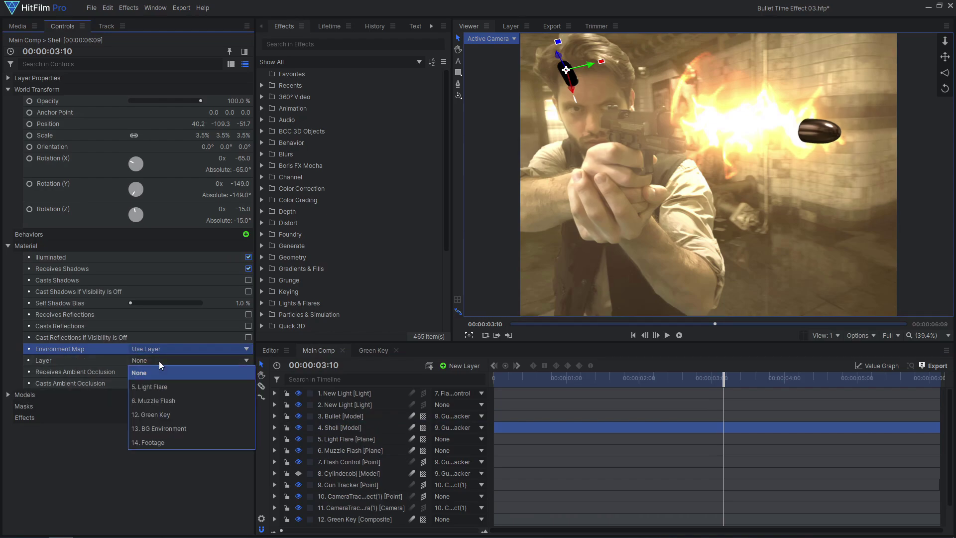
click(161, 429)
key(space)
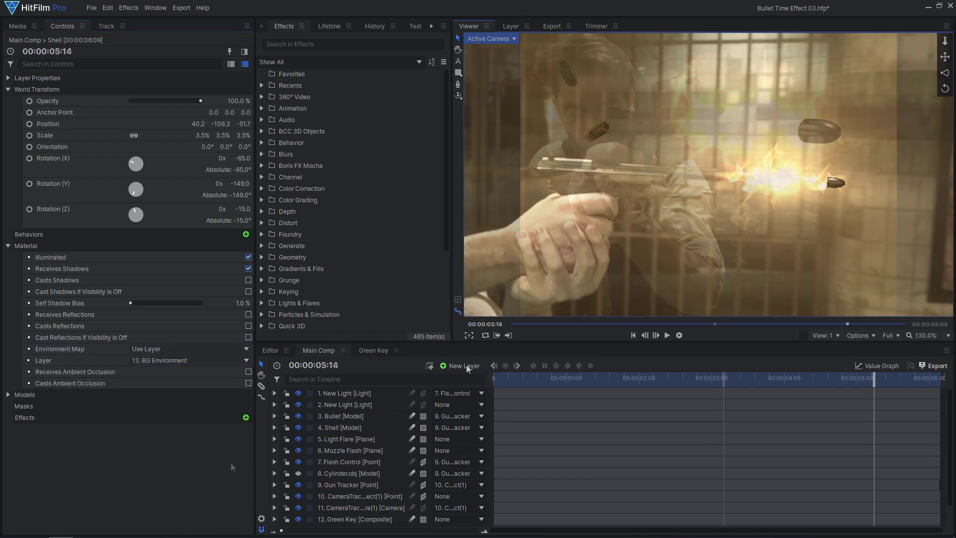
Add another light layer and apply a Curves effect to the Shell layer.
click(465, 366)
click(468, 418)
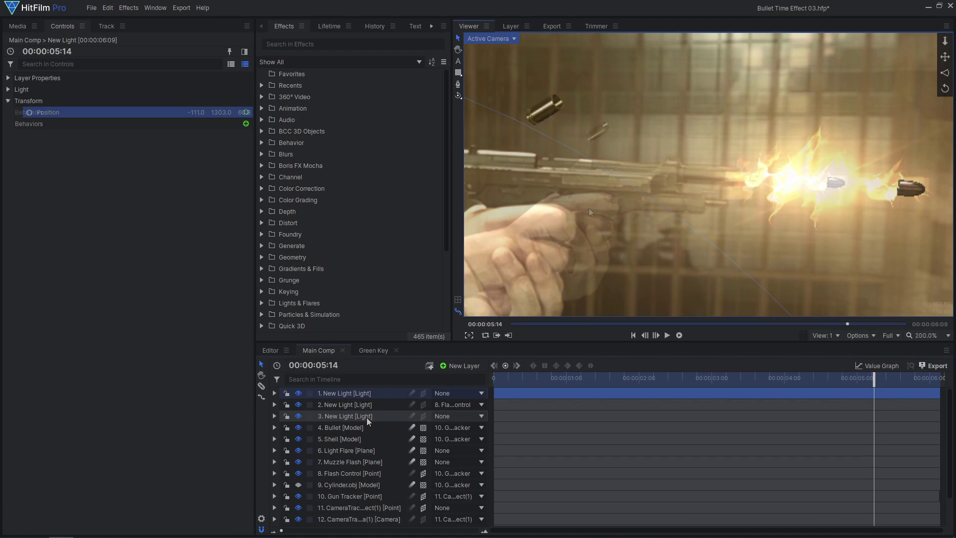
click(340, 439)
click(12, 248)
click(246, 280)
double_click(379, 205)
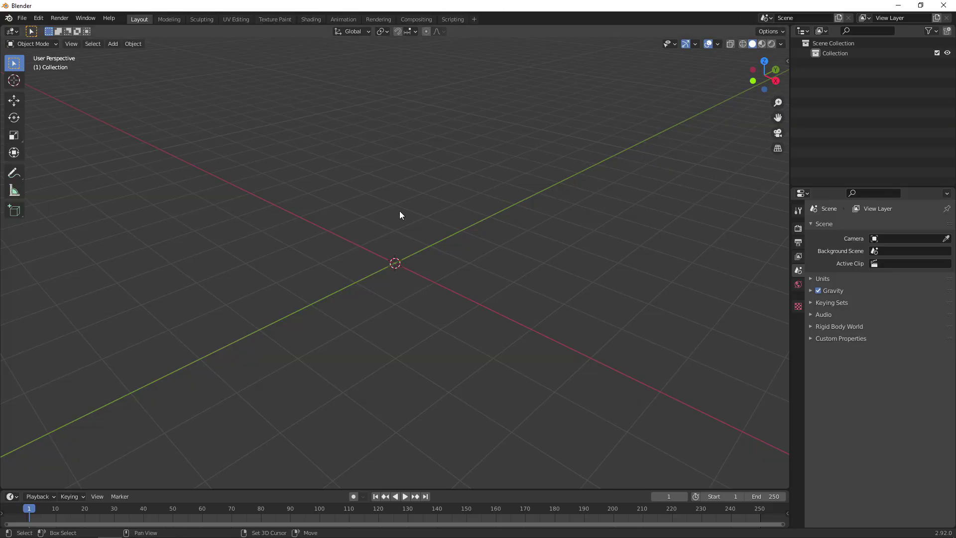
Flatten the sphere into a disc and make shifted, scaled copies along X.
click(426, 274)
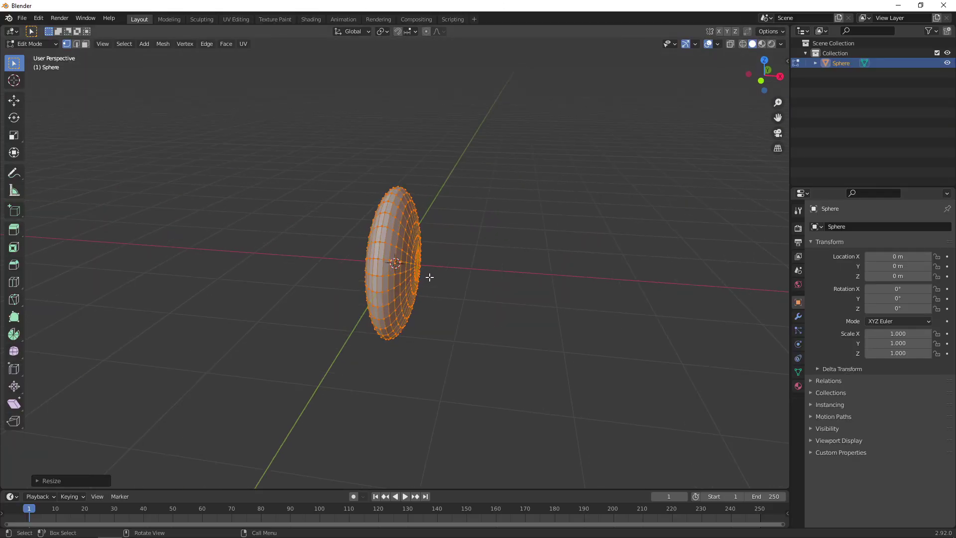
key(shift+d)
key(x)
click(430, 277)
key(shift+d)
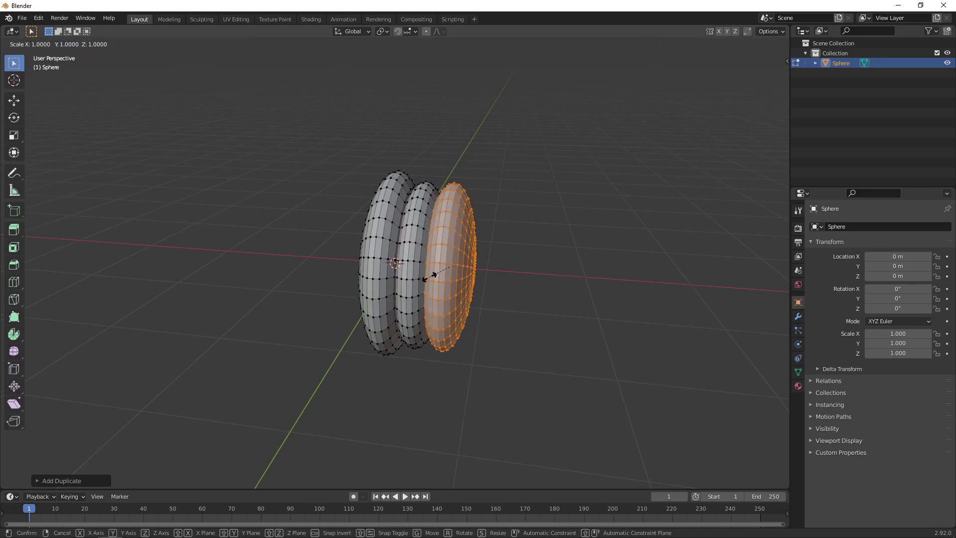
key(s)
key(shift+d)
click(439, 271)
text(s.7)
click(439, 272)
key(a)
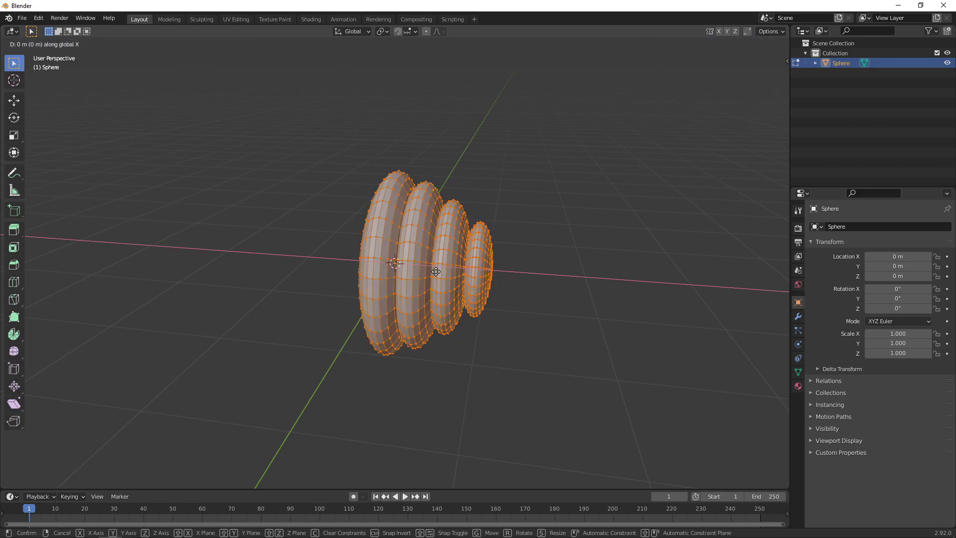
Add Mirror and Array modifiers, raising the array count to 26.
click(797, 316)
click(862, 226)
click(760, 347)
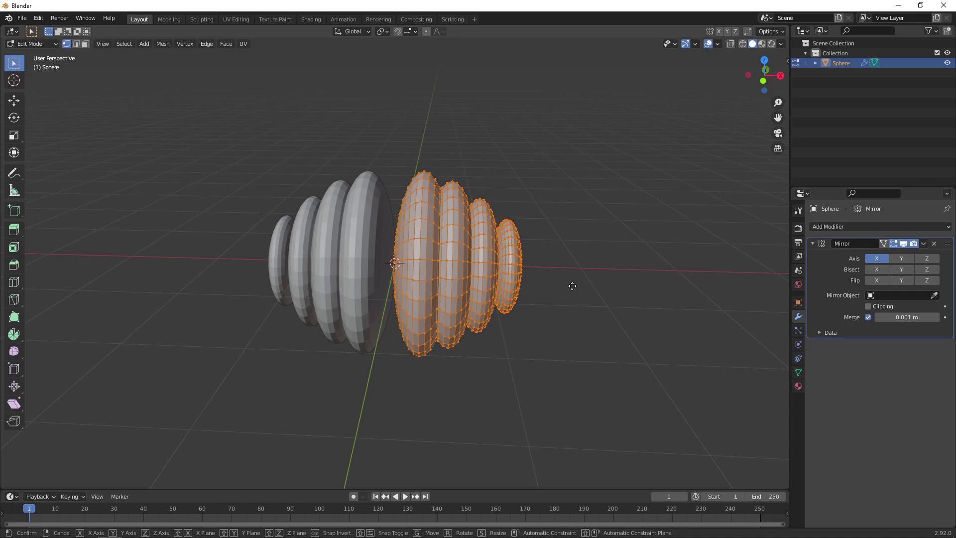
key(Tab)
click(824, 227)
click(748, 254)
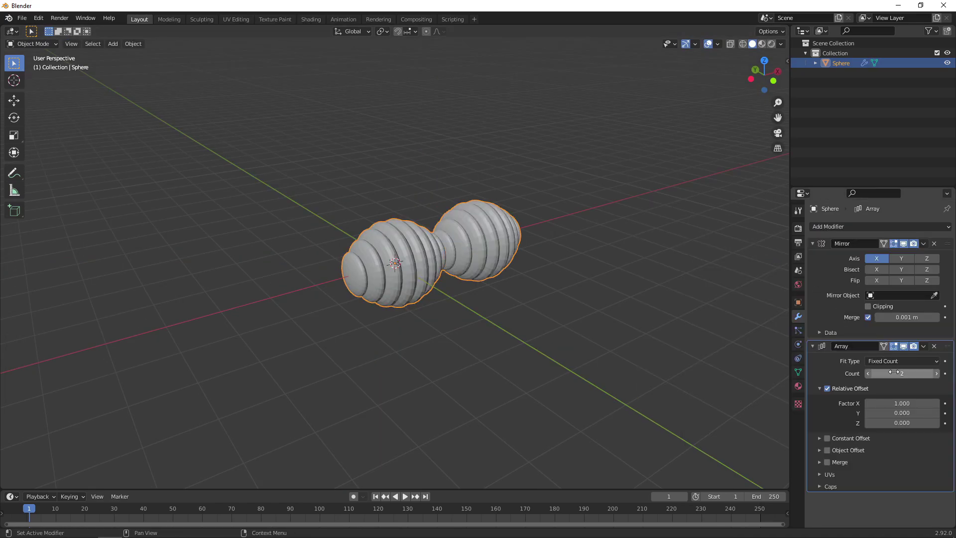
drag(896, 256, 934, 256)
Add an Empty as the Array's object offset and scale it to taper the chain.
key(shift+a)
click(478, 280)
click(448, 251)
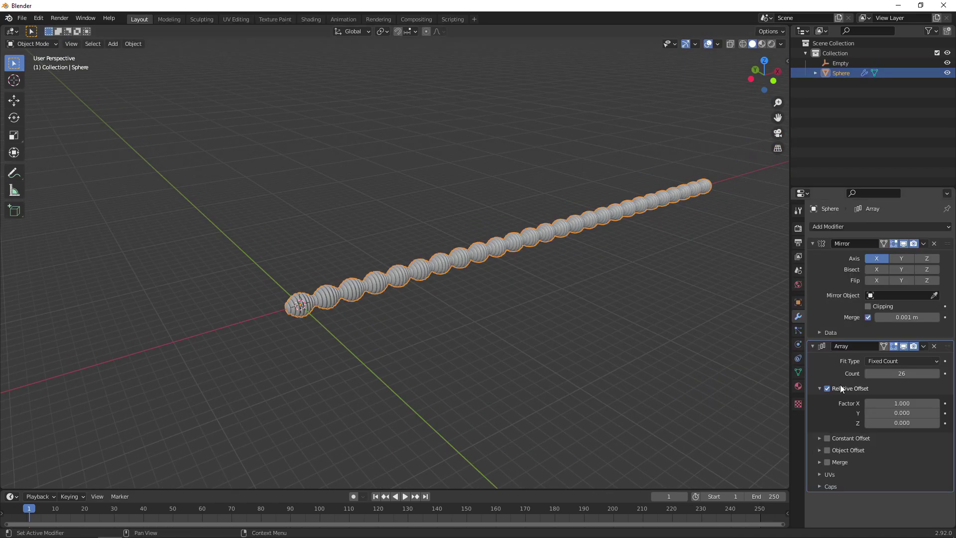
click(820, 455)
click(840, 63)
key(s)
click(478, 268)
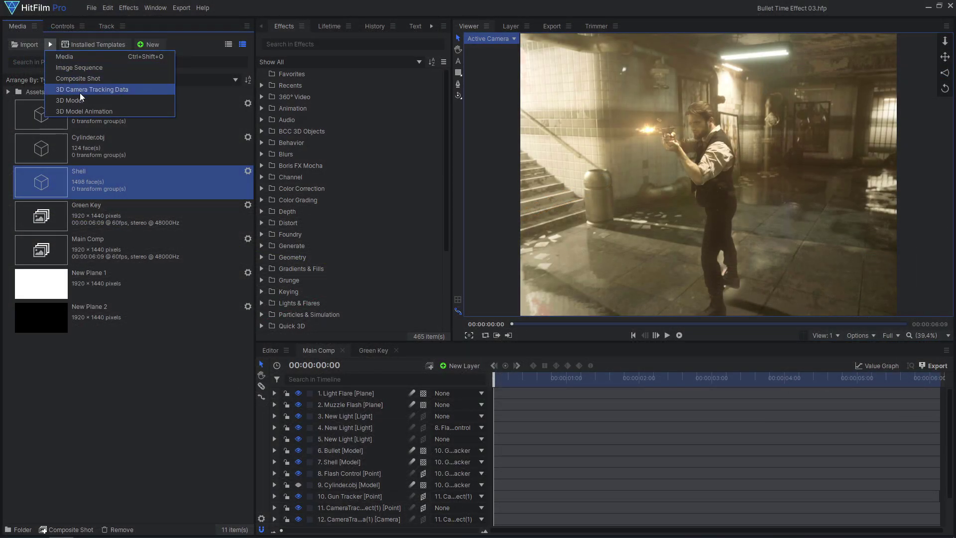
Import Bullet Trail.obj from the Models folder as a 3D model.
click(81, 98)
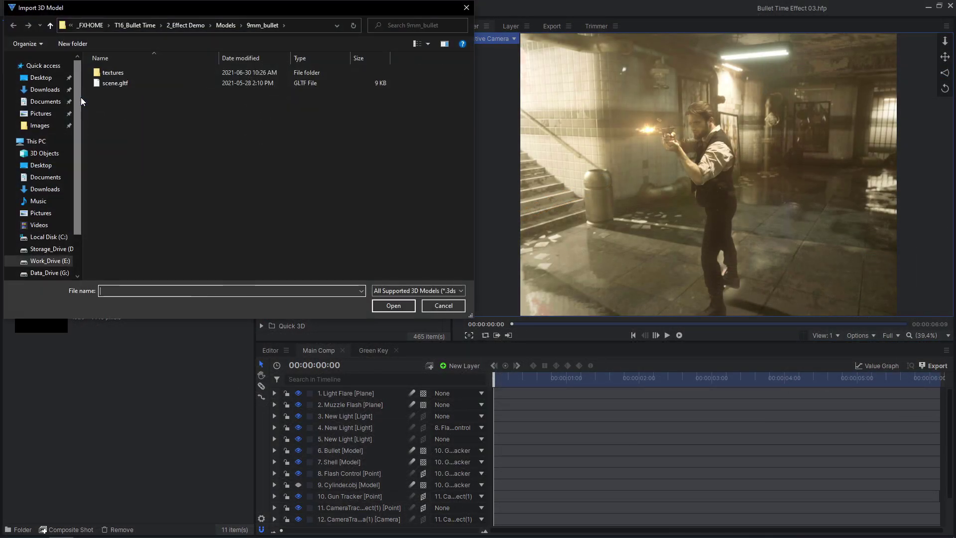
click(222, 28)
click(216, 83)
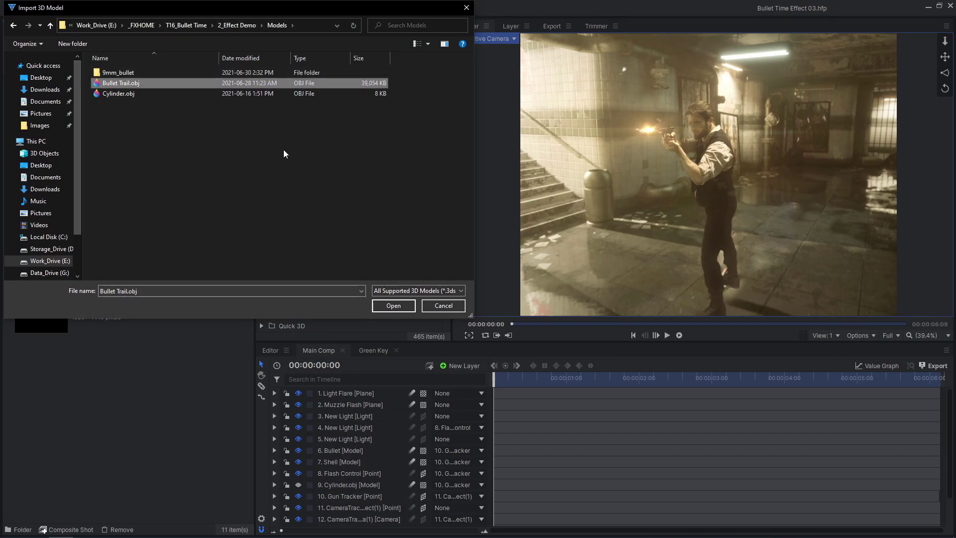
click(386, 304)
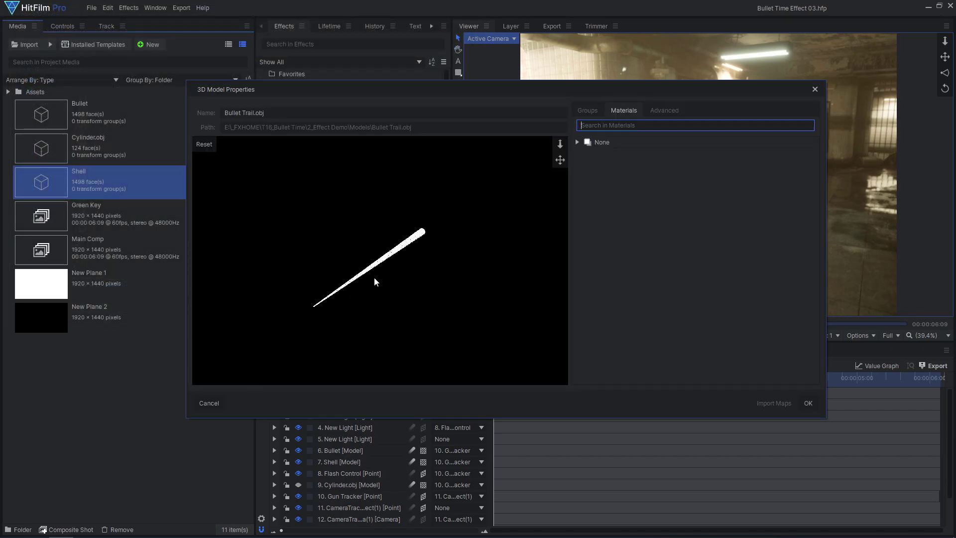
drag(373, 277, 575, 210)
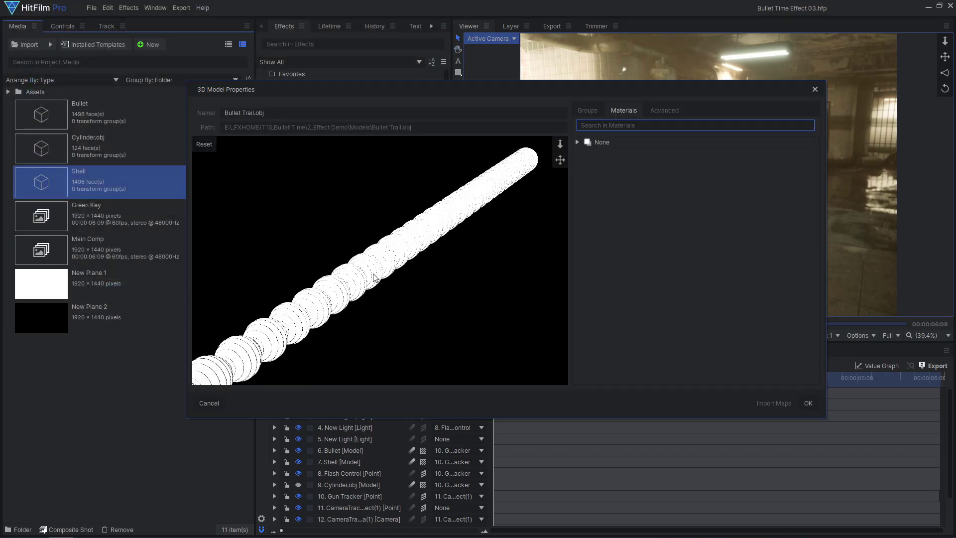
Switch the model's material to Cook-Torrance illumination with a white specular colour.
click(627, 137)
click(576, 142)
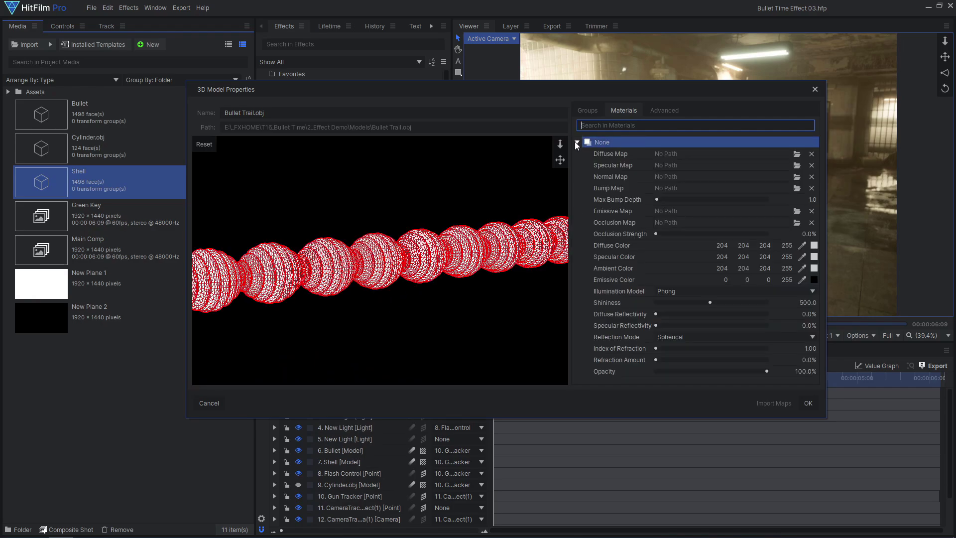
click(664, 289)
click(679, 316)
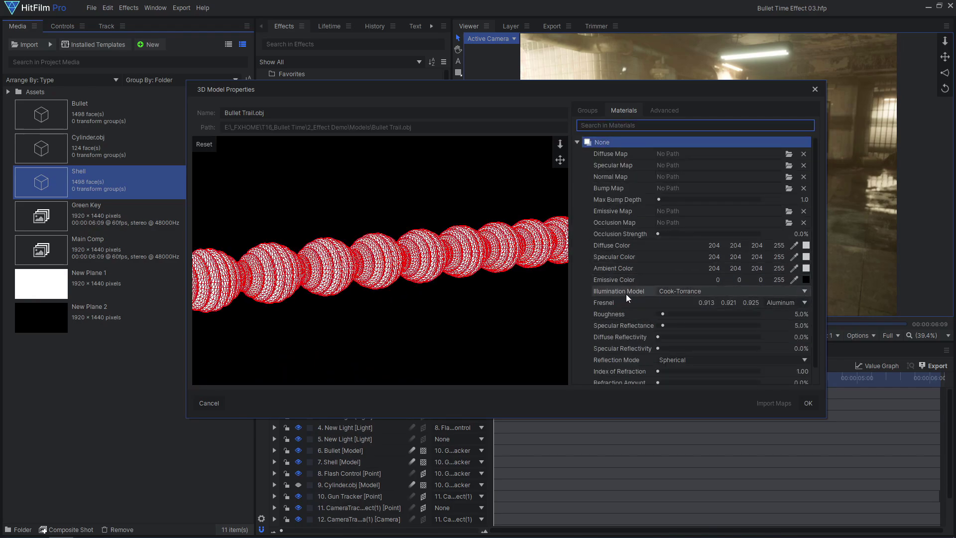
click(805, 256)
click(591, 346)
Set the diffuse colour to 127 grey and roughness to 100%, then finish the import.
click(806, 244)
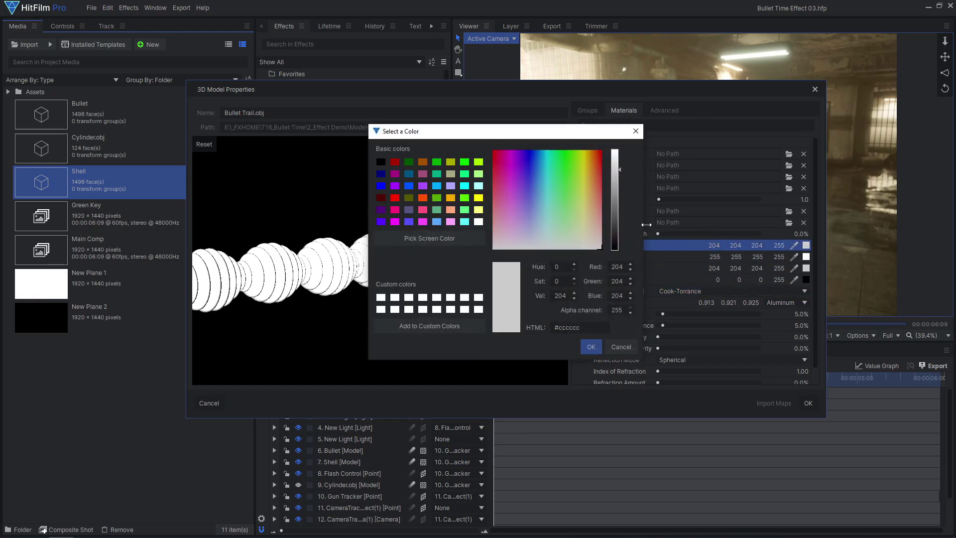
click(615, 204)
drag(615, 204, 616, 199)
click(591, 347)
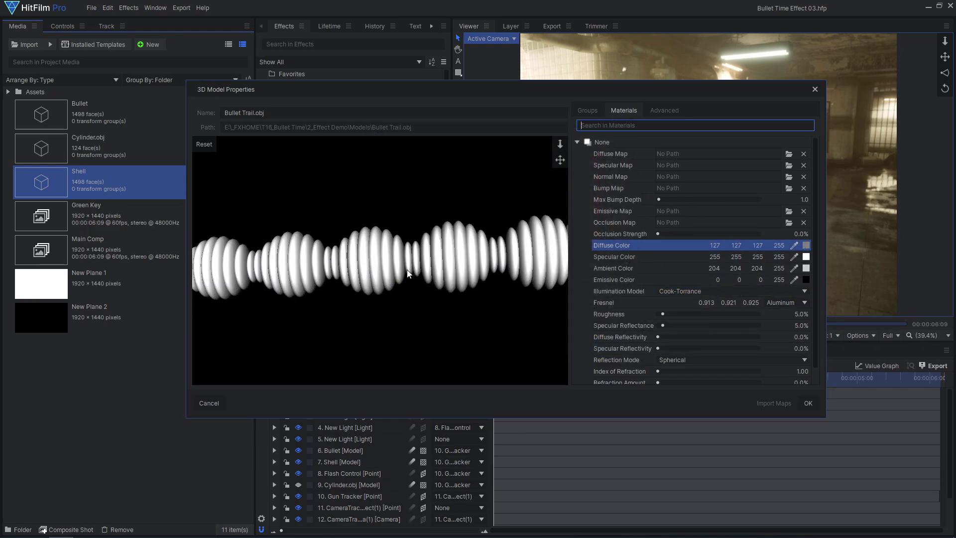
drag(733, 314, 761, 314)
mouse_move(463, 293)
mouse_down()
mouse_move(532, 287)
mouse_move(439, 288)
mouse_move(475, 288)
mouse_up()
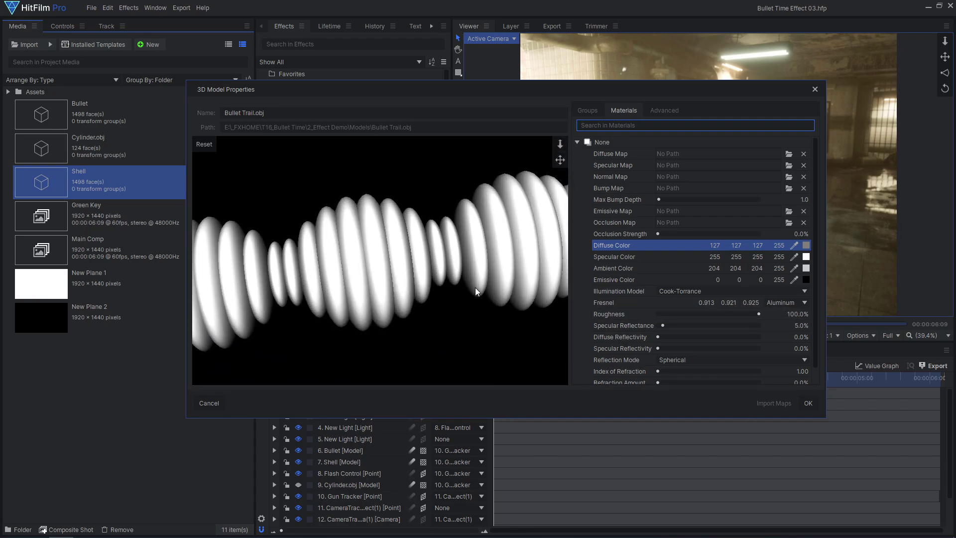
click(807, 403)
drag(121, 138, 275, 305)
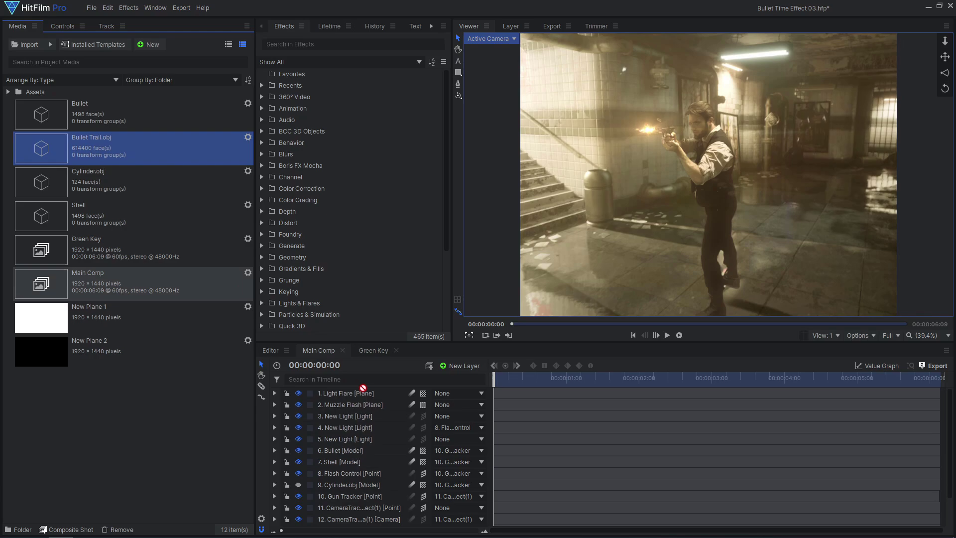
Add the trail to Main Comp and parent a duplicated Bullet layer to it.
drag(363, 389, 364, 388)
click(357, 462)
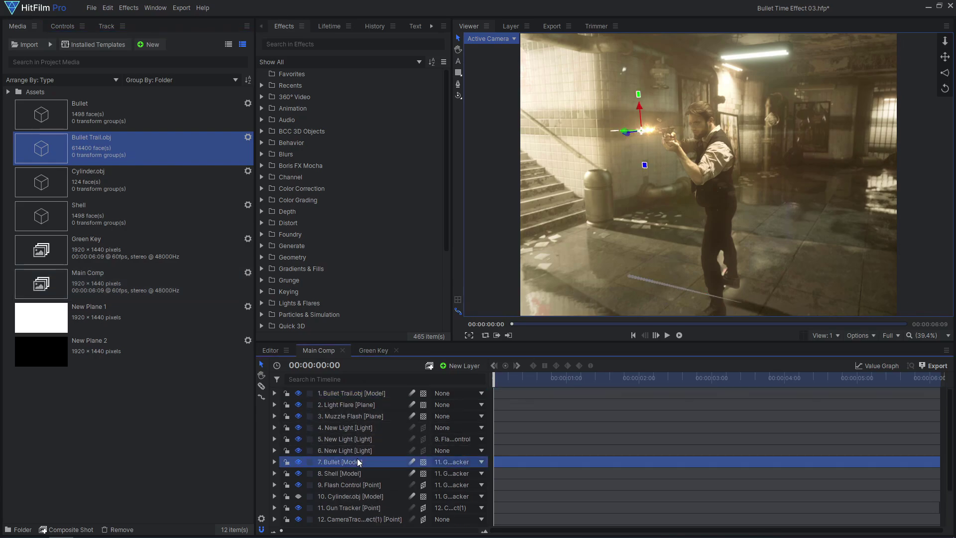
key(ctrl+d)
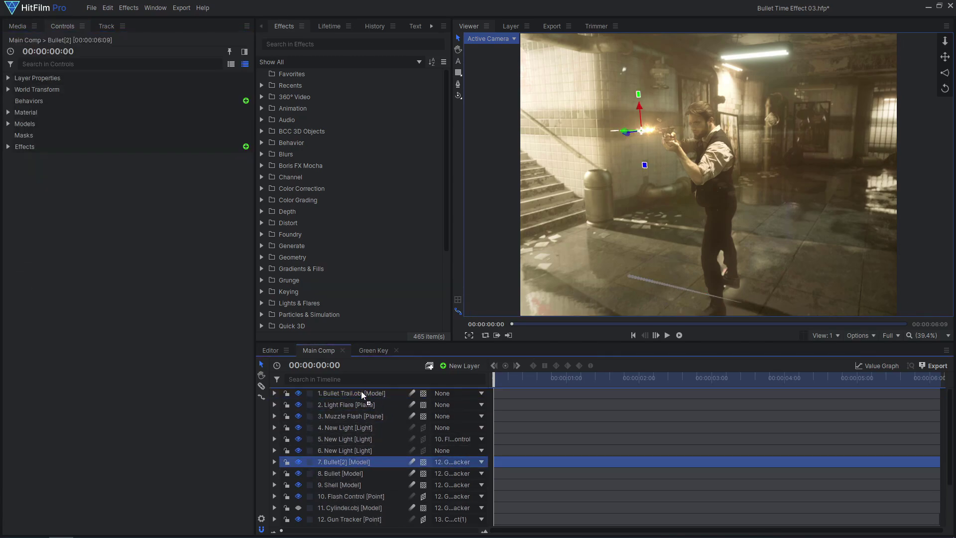
drag(360, 390, 361, 390)
click(452, 392)
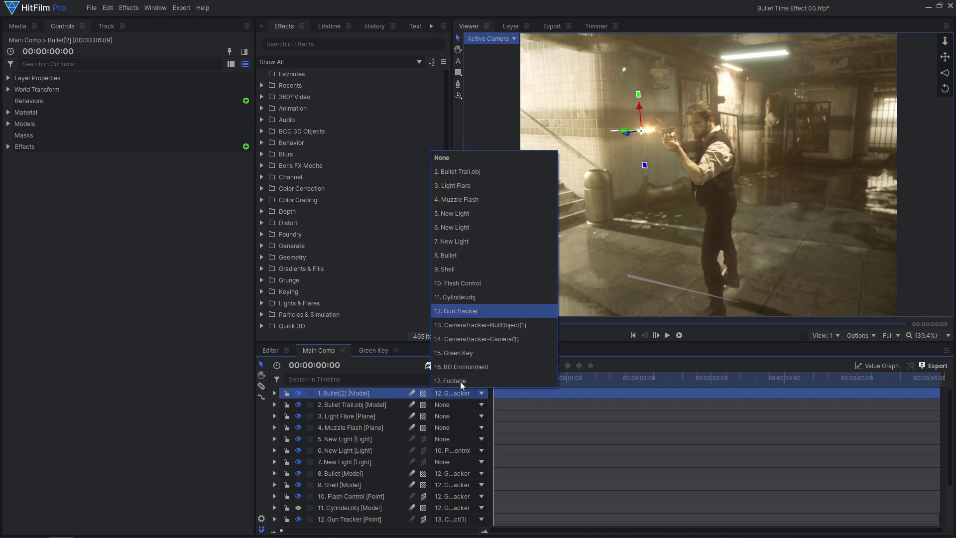
click(484, 173)
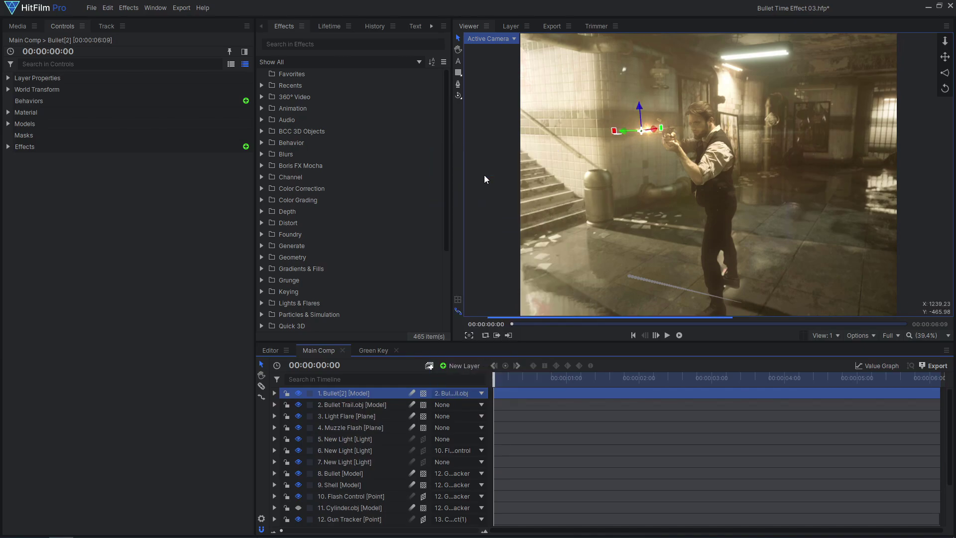
Reset the bullet copy's world position to zero.
click(9, 90)
click(57, 122)
right_click(56, 122)
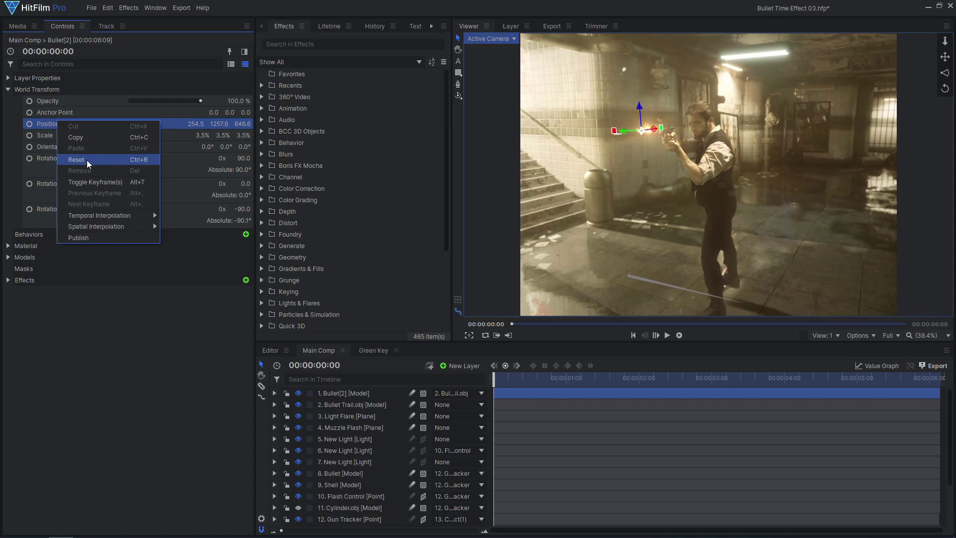
click(87, 160)
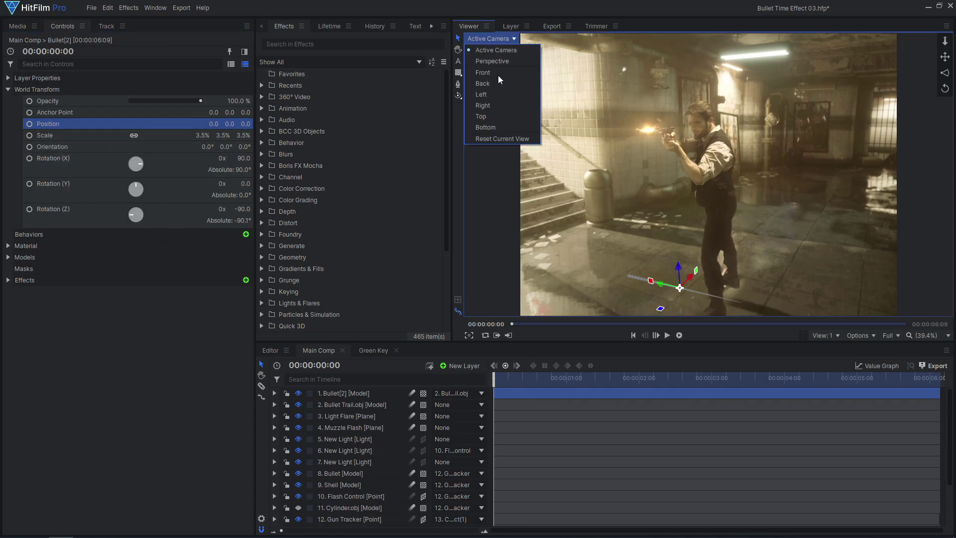
In top view, zero the bullet copy's X and Z rotation and turn it −90°.
click(496, 114)
scroll(738, 193, up, 3)
scroll(728, 187, up, 3)
scroll(717, 183, up, 2)
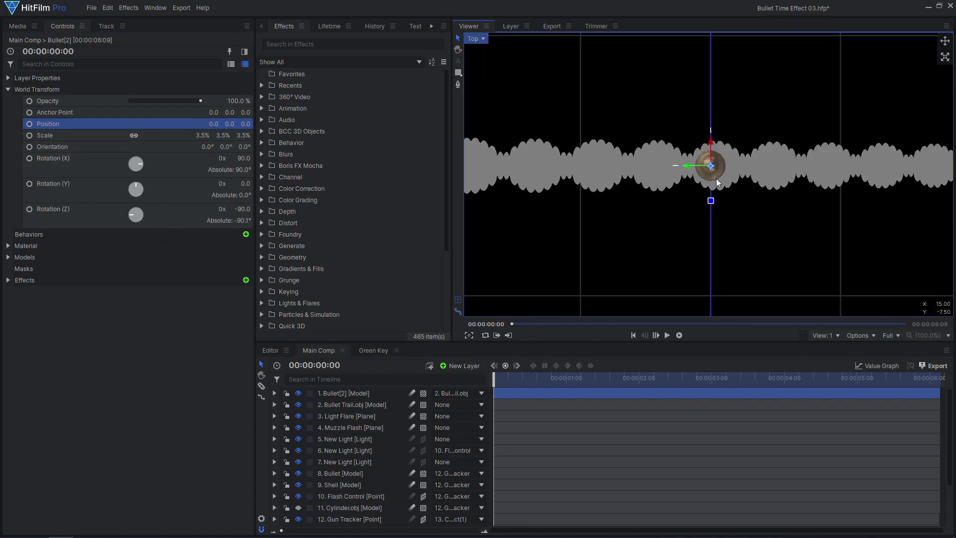
click(244, 209)
text(0)
key(Return)
click(245, 158)
text(0)
key(Return)
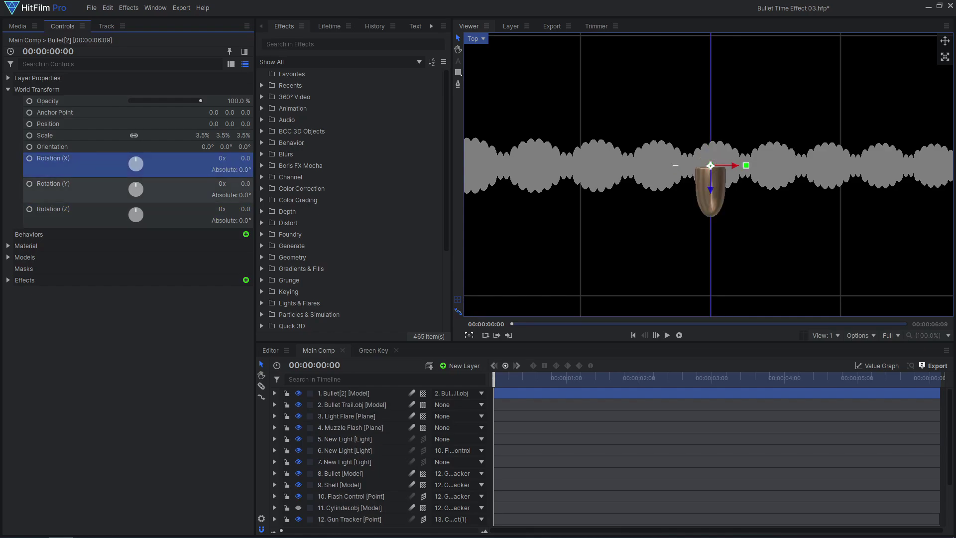
drag(244, 184, 248, 184)
text(-90)
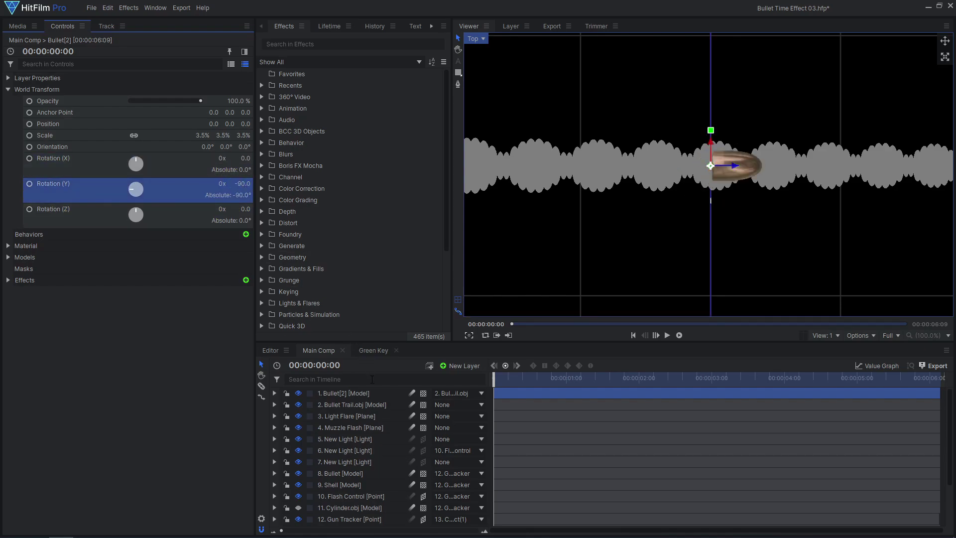
Clear a layer's parent, scale Bullet Trail to 300%, and slide it to the bullet.
click(461, 398)
click(448, 156)
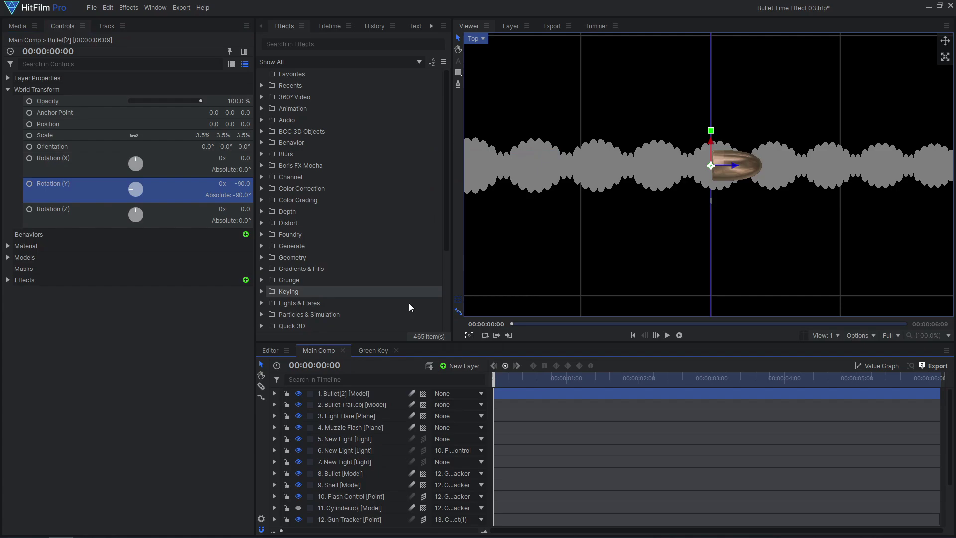
click(404, 404)
drag(736, 166, 177, 175)
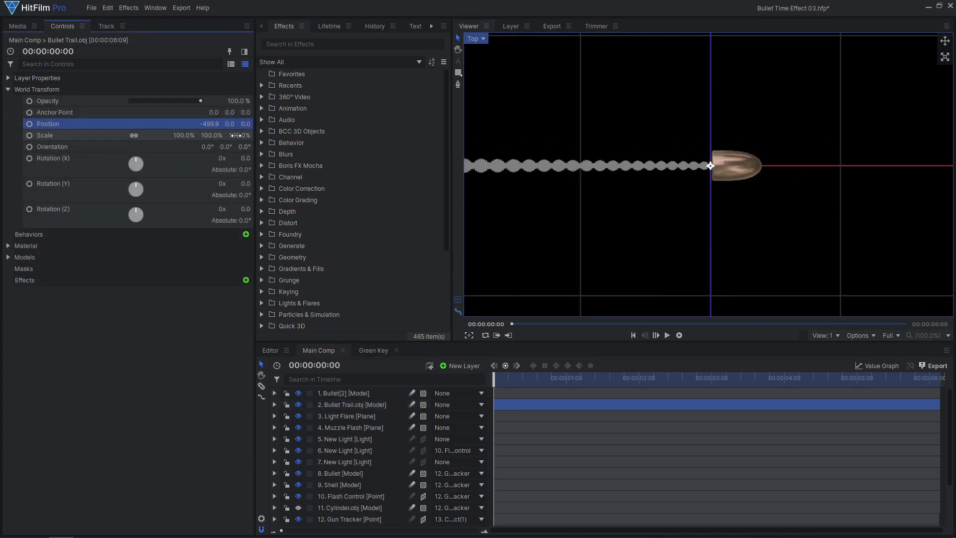
drag(237, 135, 269, 136)
drag(209, 123, 150, 123)
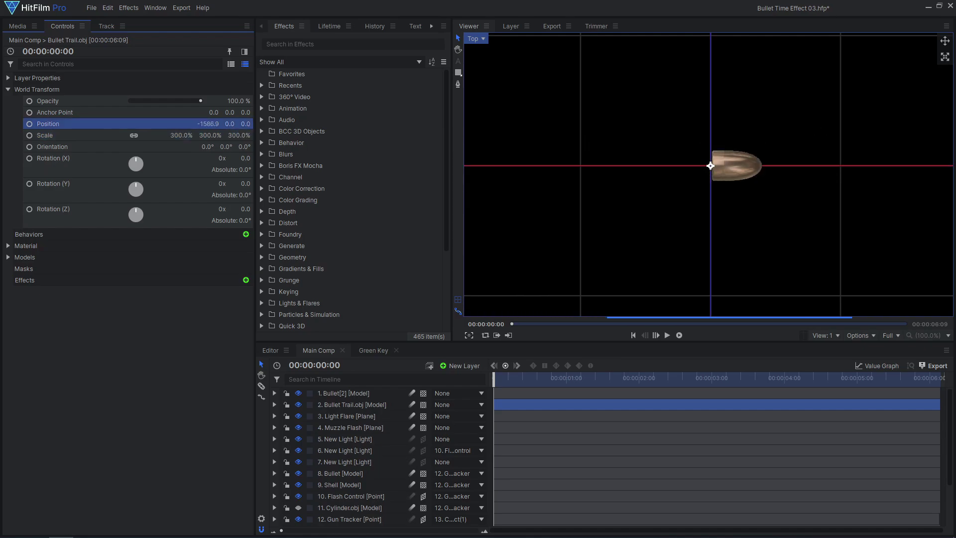
drag(207, 123, 224, 124)
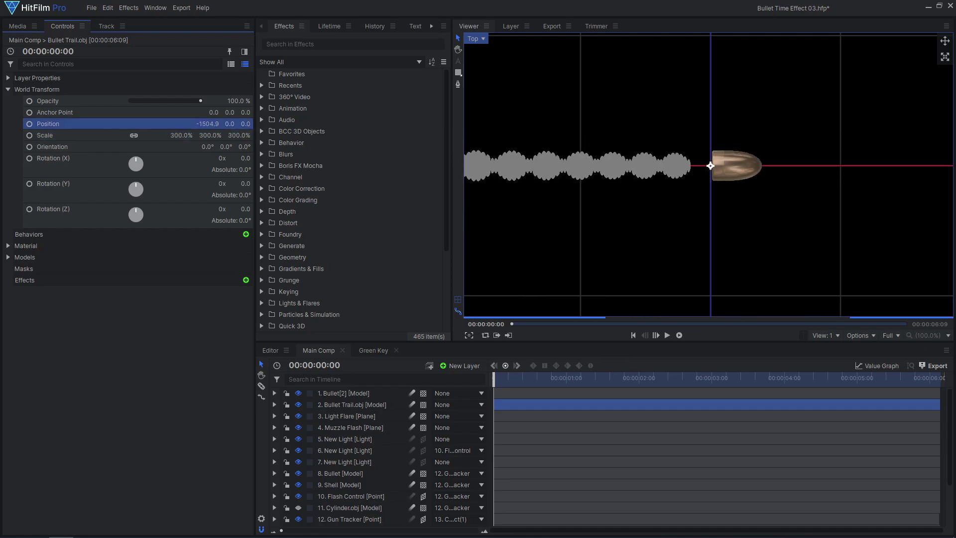
Parent Bullet[2] to Bullet Trail.obj and move the trail along the shot in Active Camera view.
click(360, 397)
click(453, 394)
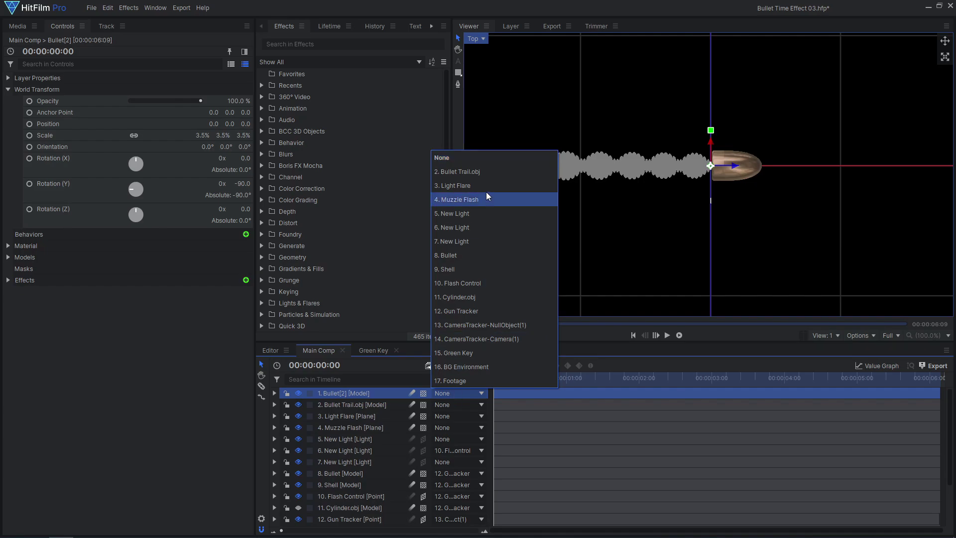
click(486, 173)
click(375, 406)
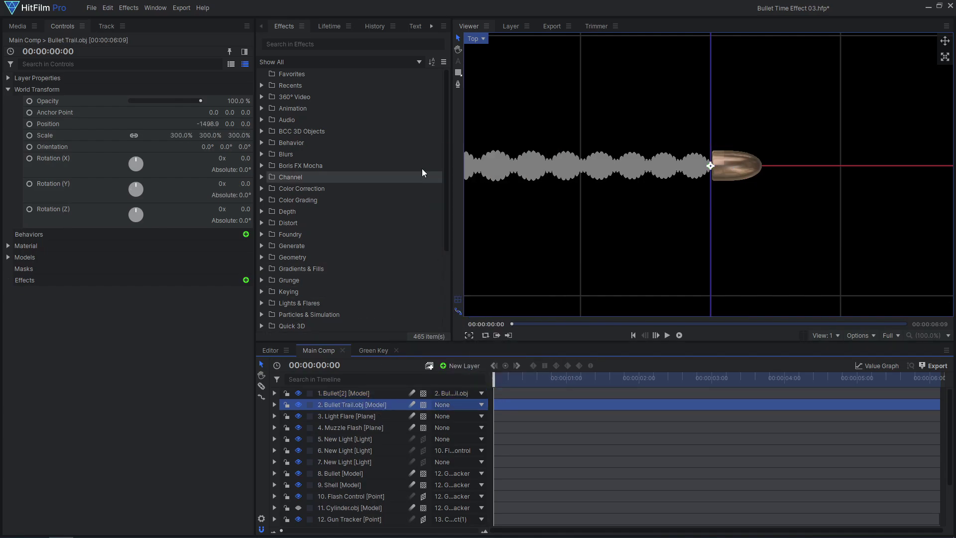
click(473, 38)
click(480, 49)
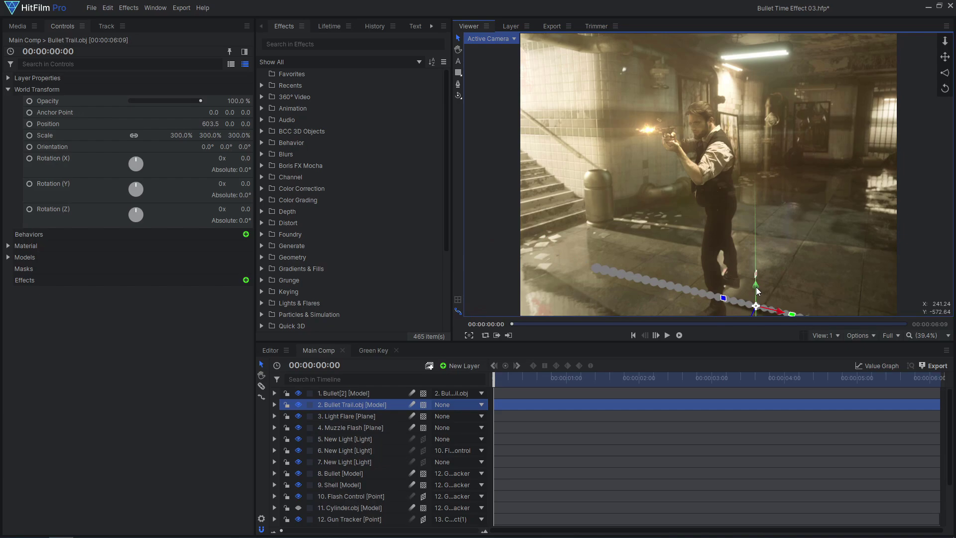
mouse_move(756, 290)
mouse_down()
mouse_move(748, 143)
mouse_move(567, 304)
mouse_move(666, 246)
mouse_move(693, 175)
mouse_move(754, 248)
mouse_up()
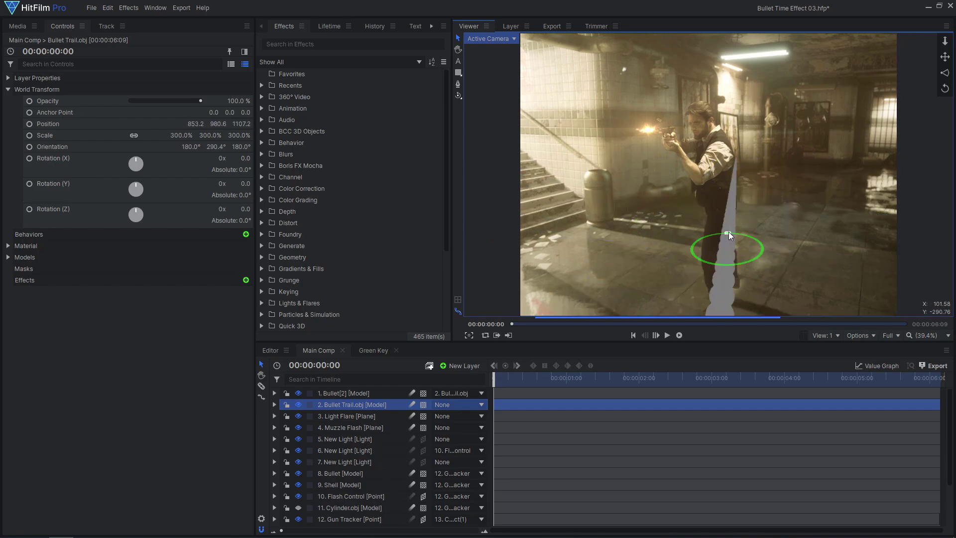
drag(750, 186, 775, 186)
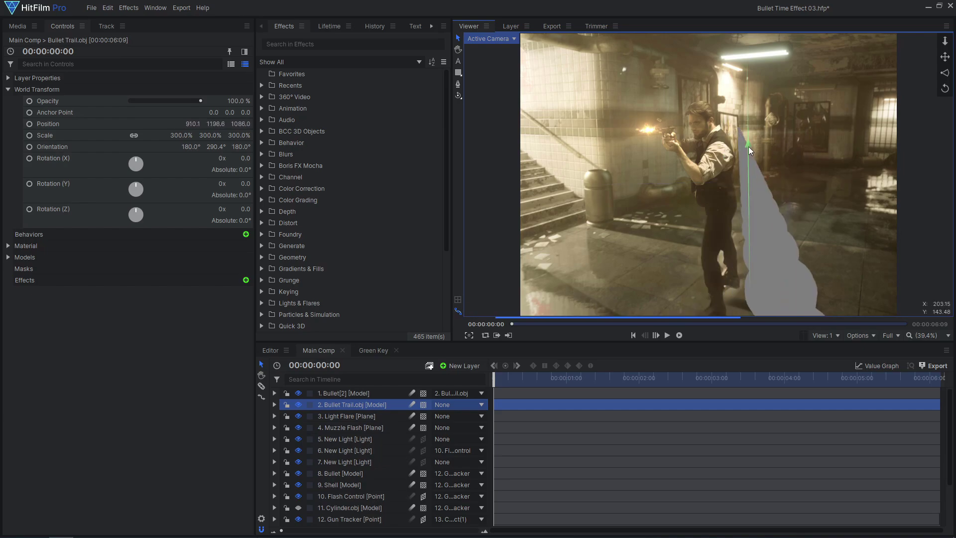
Split the viewer into camera and top views, fine-tune the trail, and select both layers.
click(825, 335)
click(832, 356)
scroll(768, 184, up, 3)
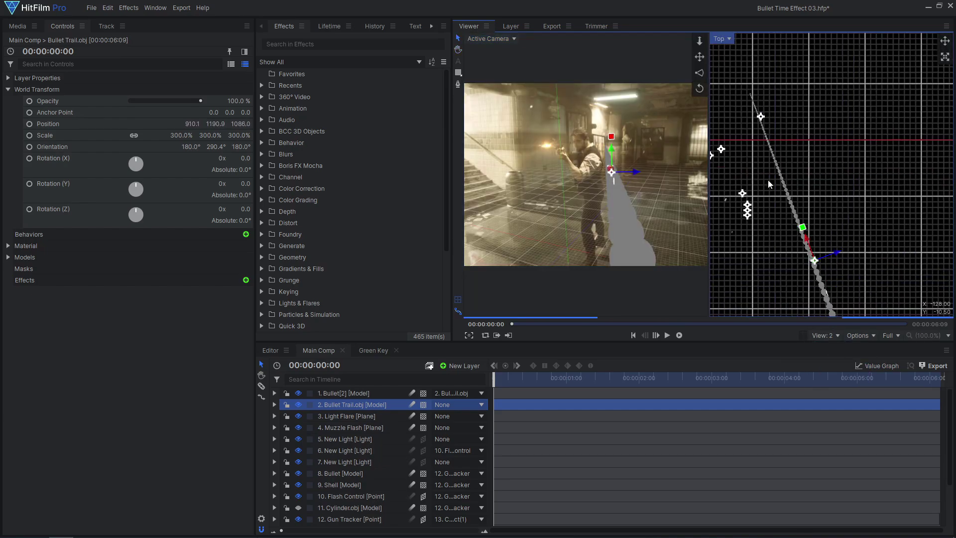
mouse_move(612, 149)
mouse_down()
mouse_move(613, 168)
mouse_move(641, 209)
mouse_up()
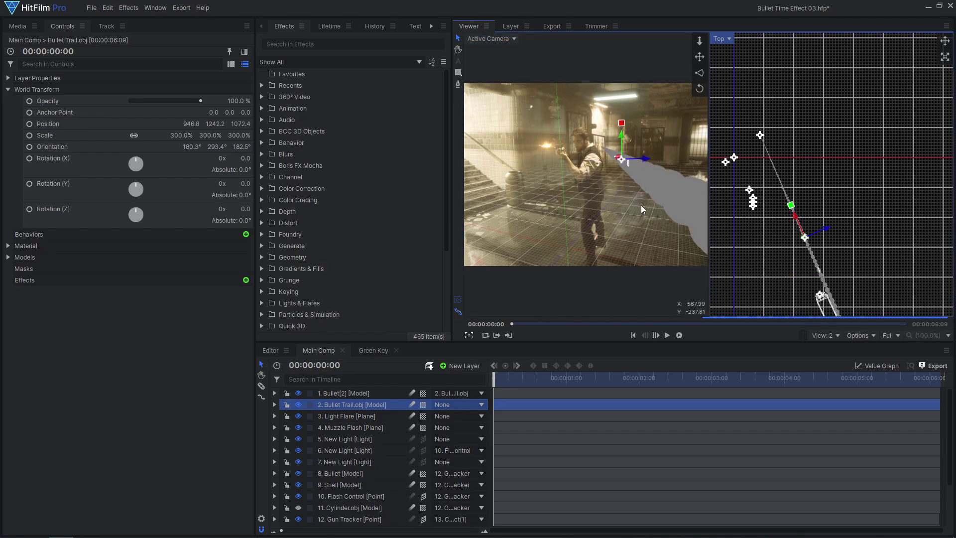
key(space)
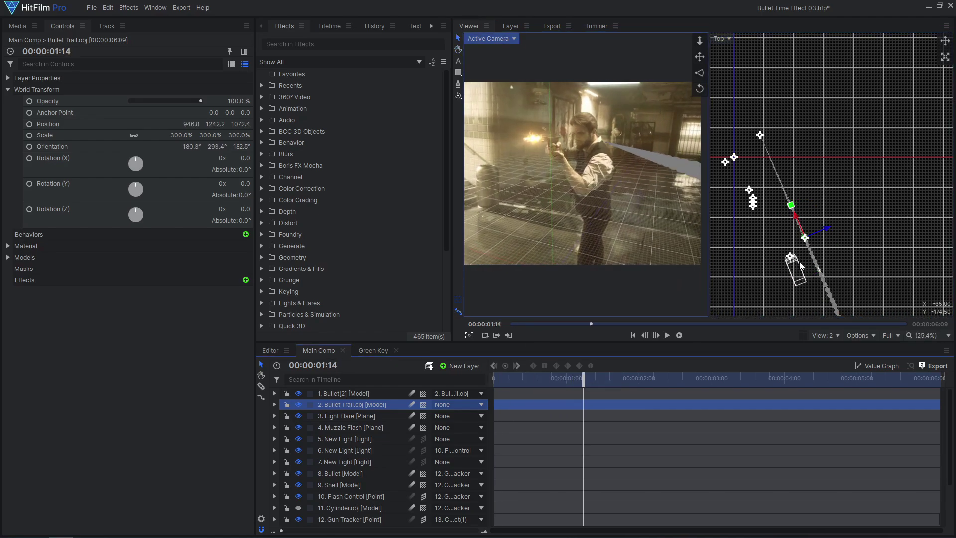
click(796, 221)
ctrl+click(367, 393)
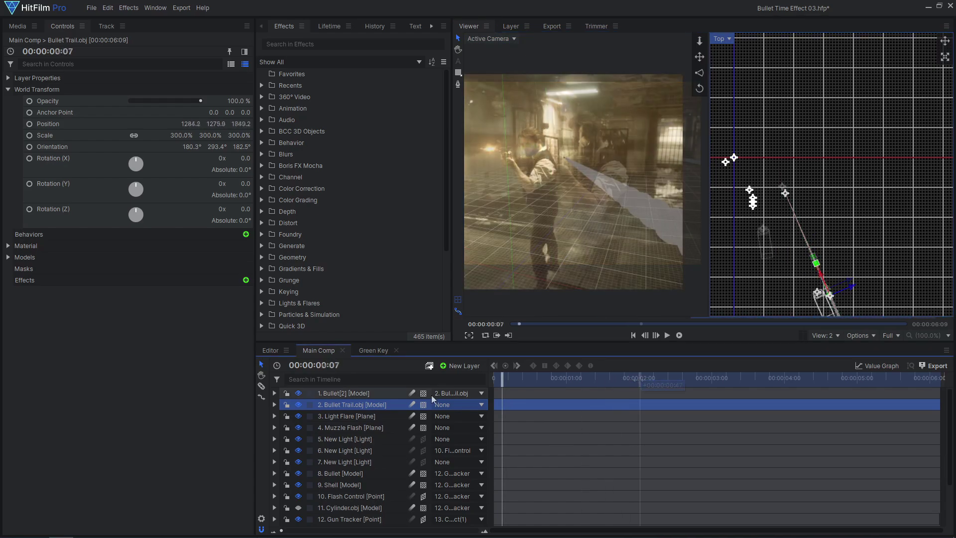
Duplicate the bullet and trail, parent Bullet[3] to Bullet Trail.obj[2], and position the copy.
key(ctrl+d)
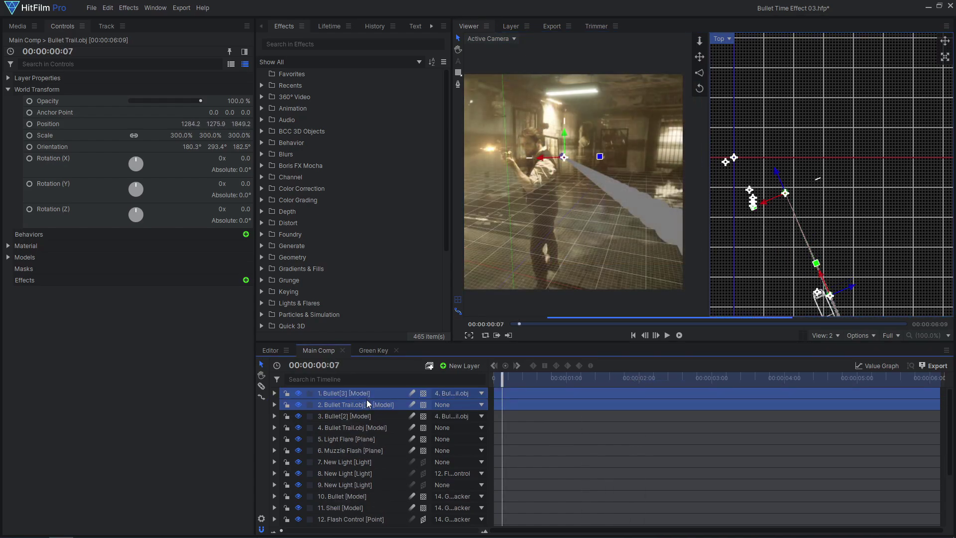
click(343, 394)
click(481, 393)
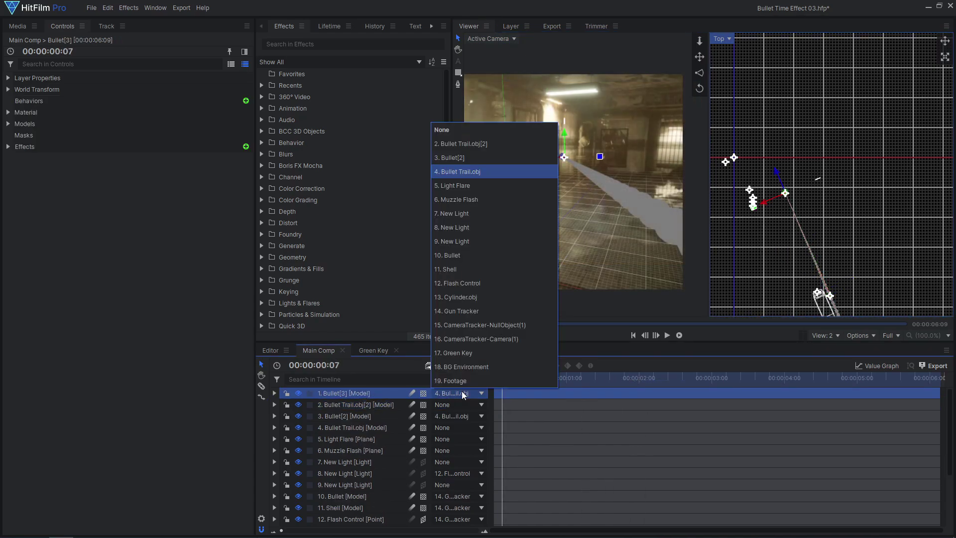
click(479, 146)
click(357, 403)
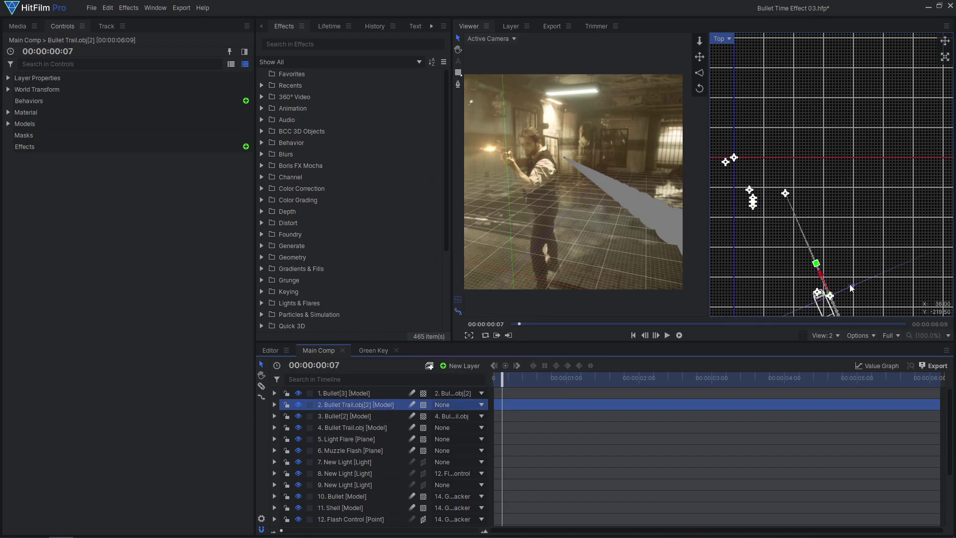
scroll(812, 303, up, 2)
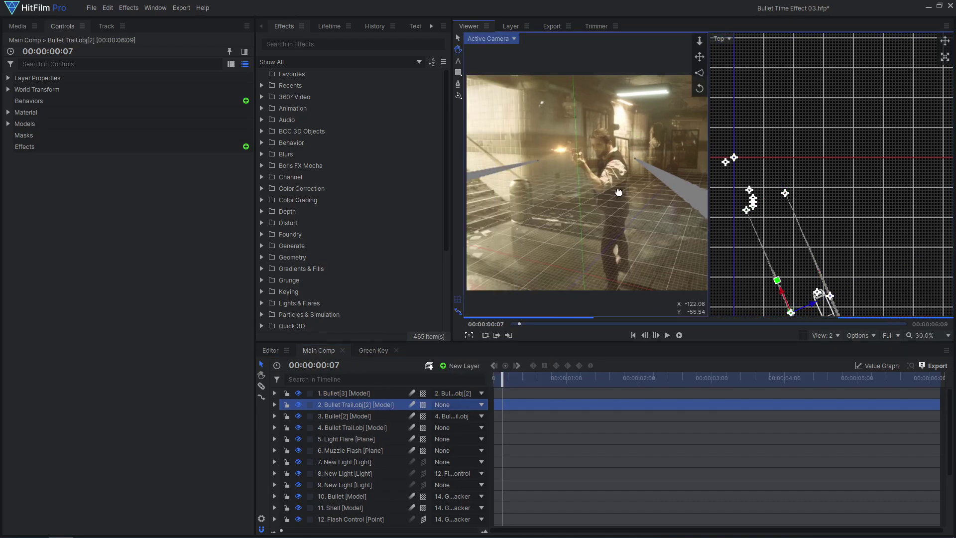
scroll(735, 186, up, 2)
scroll(514, 178, down, 3)
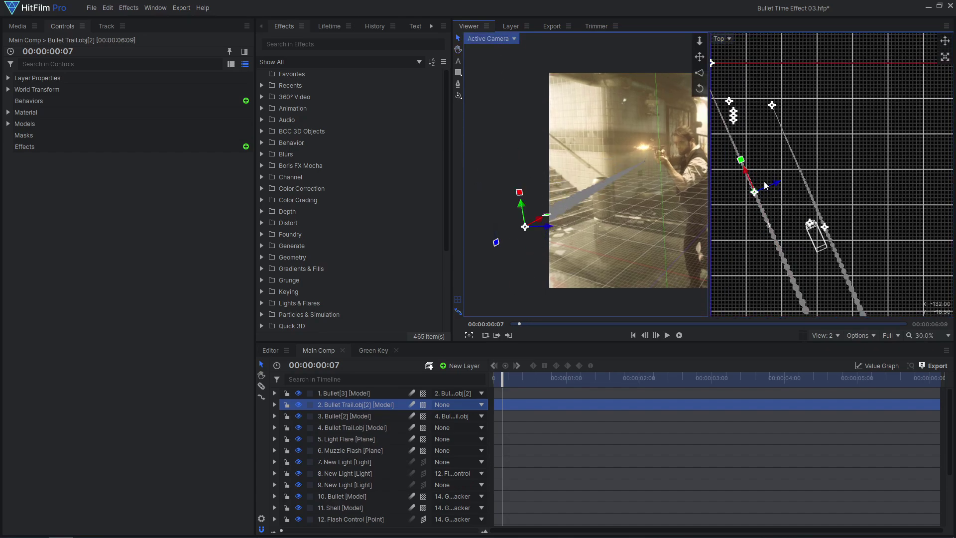
click(746, 161)
scroll(588, 192, up, 3)
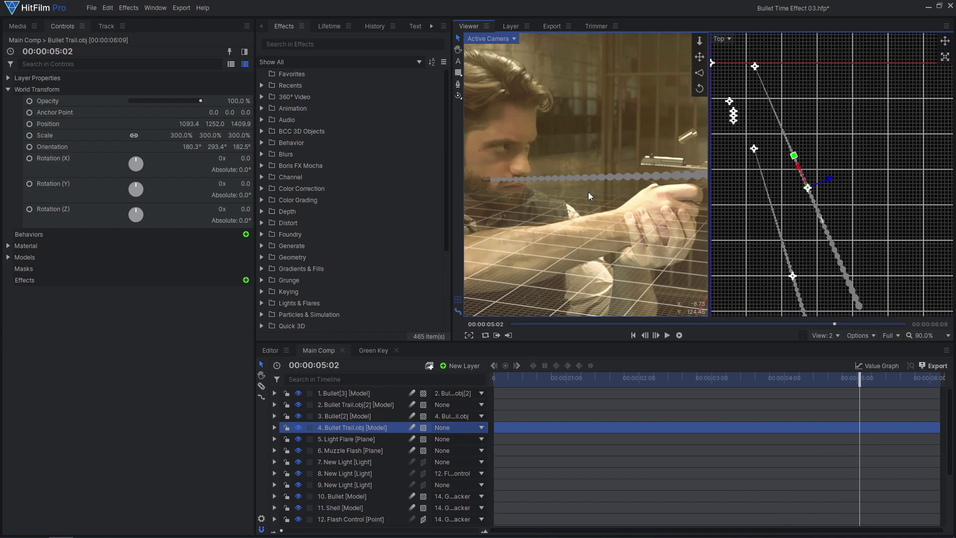
Add Set Matte to Bullet Trail.obj with Green Key as source and Subtract blend.
click(246, 280)
text(et)
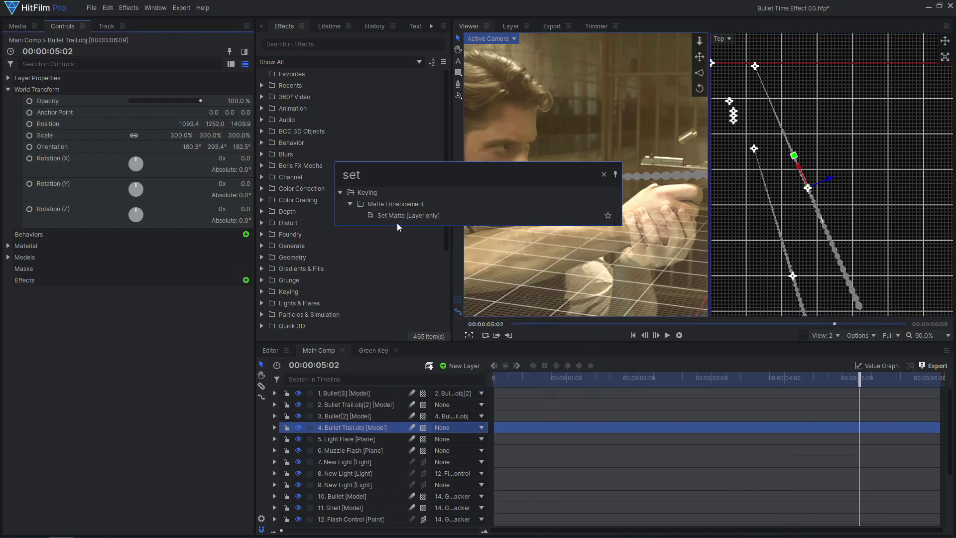
click(407, 215)
click(17, 292)
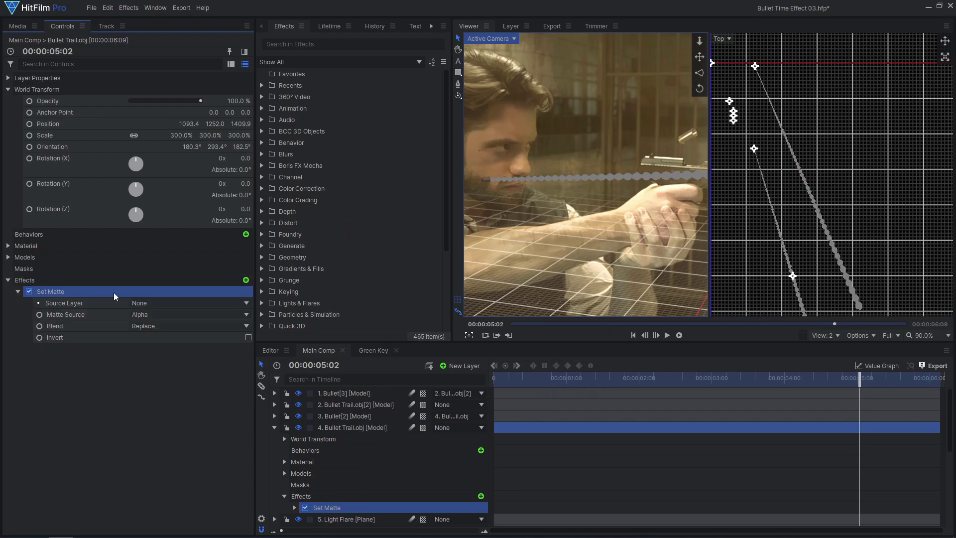
click(158, 302)
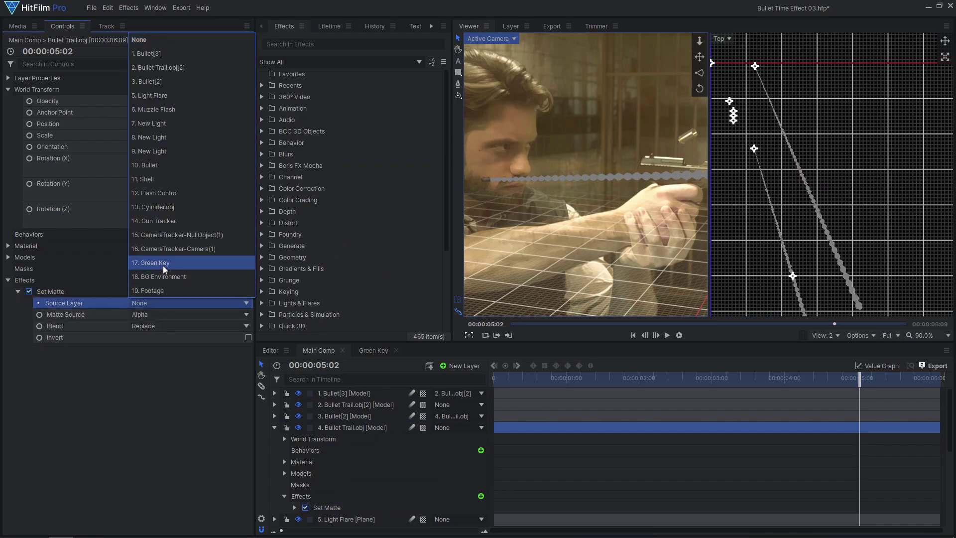
click(163, 263)
click(163, 325)
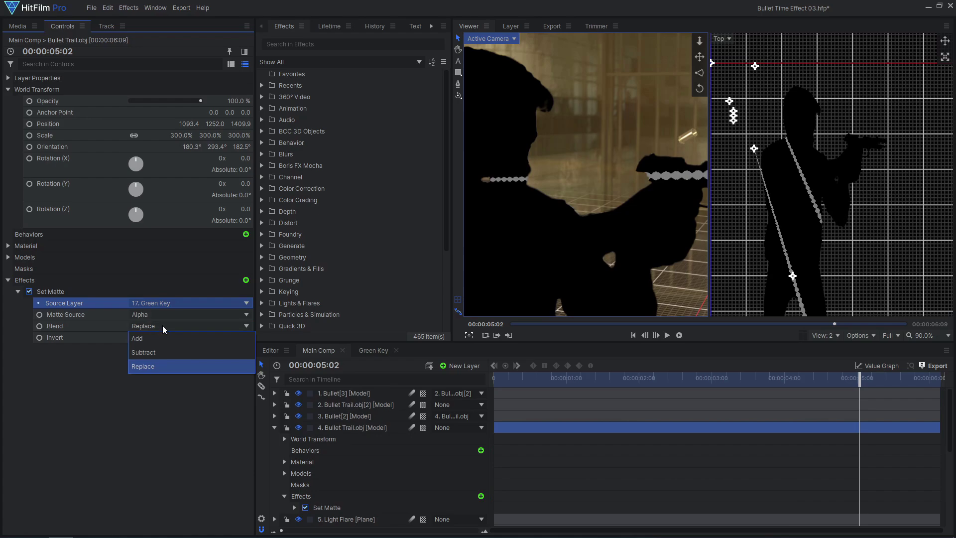
click(155, 350)
key(space)
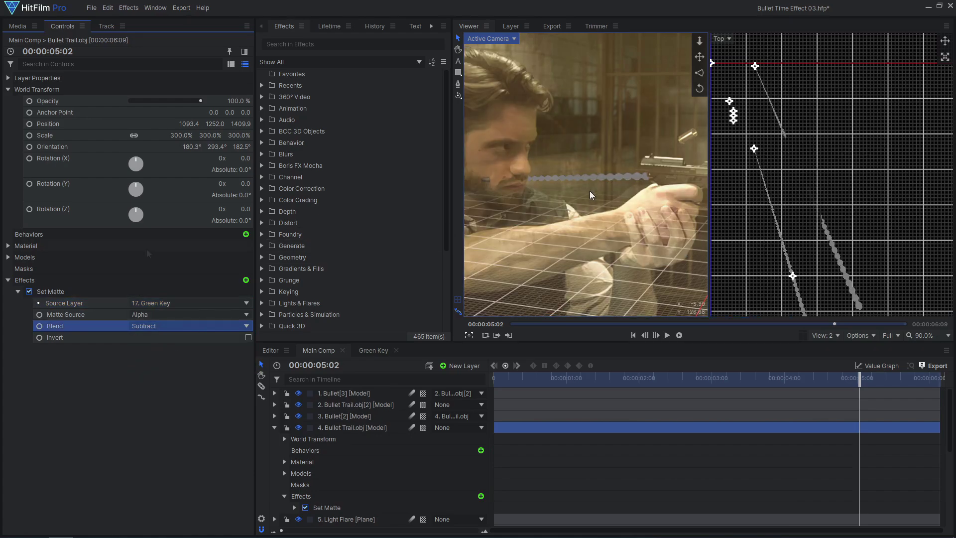
Duplicate the Set Matte effect on Bullet[2] and set its source layer to Bullet.
right_click(86, 291)
click(102, 306)
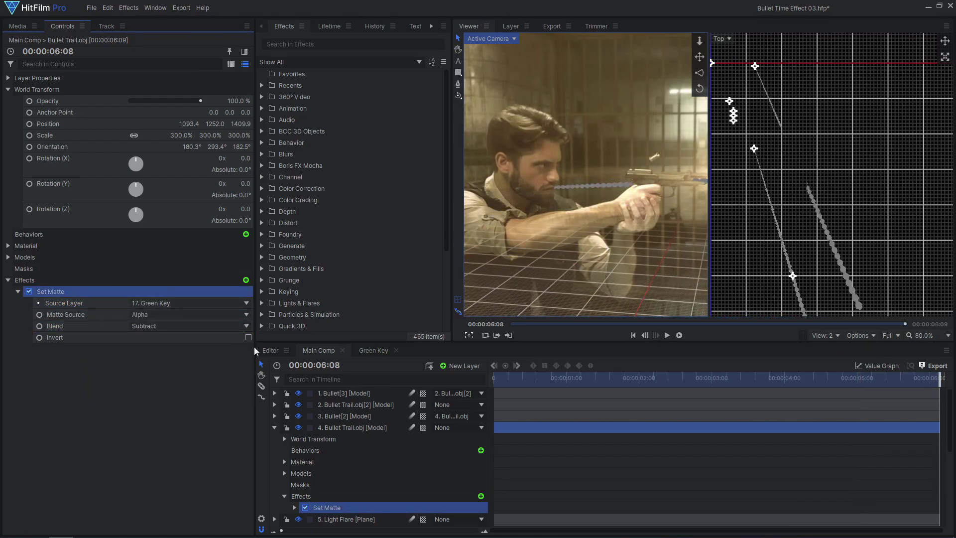
click(369, 418)
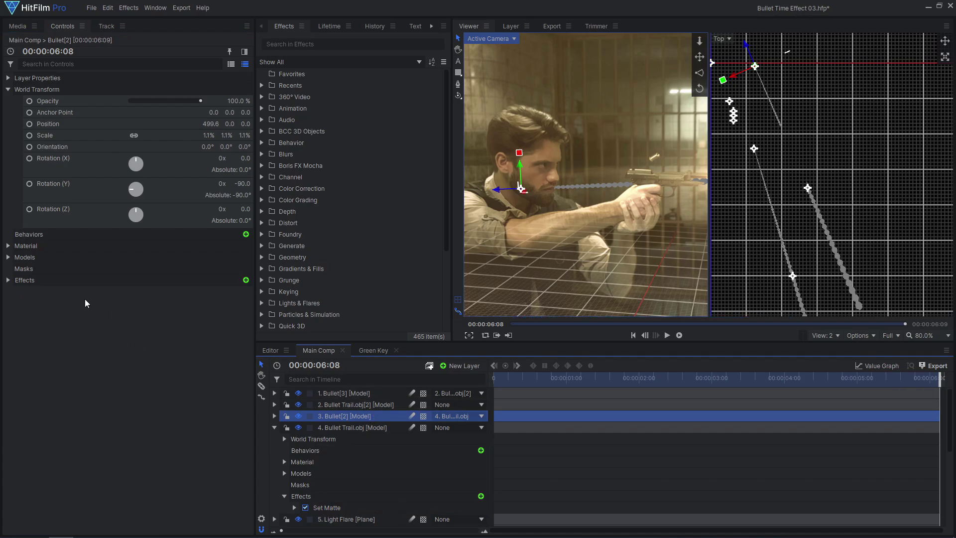
click(8, 280)
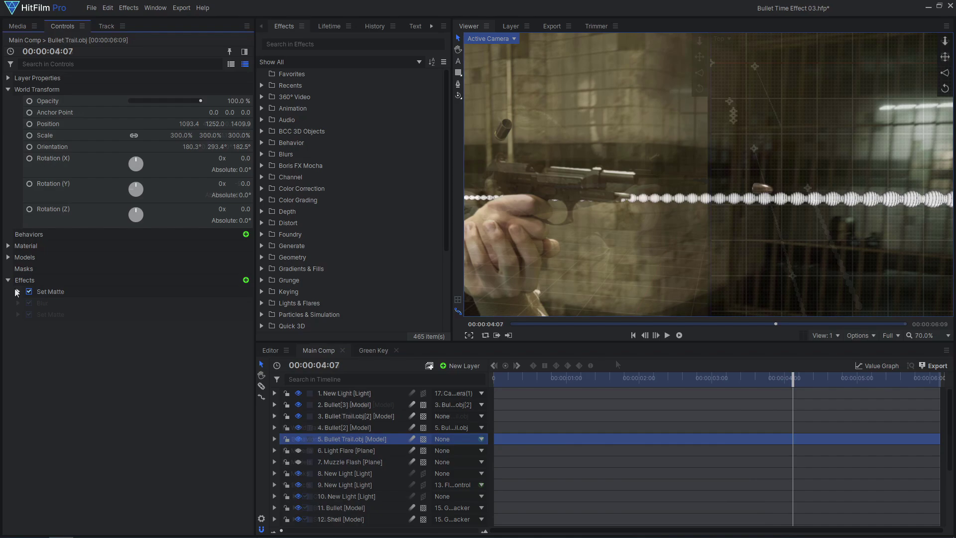
key(ctrl+d)
click(18, 302)
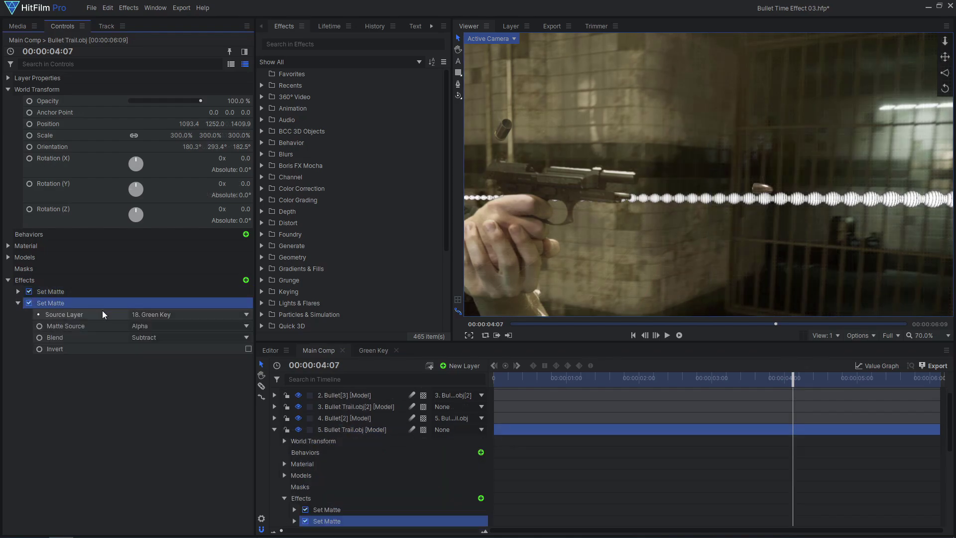
click(193, 311)
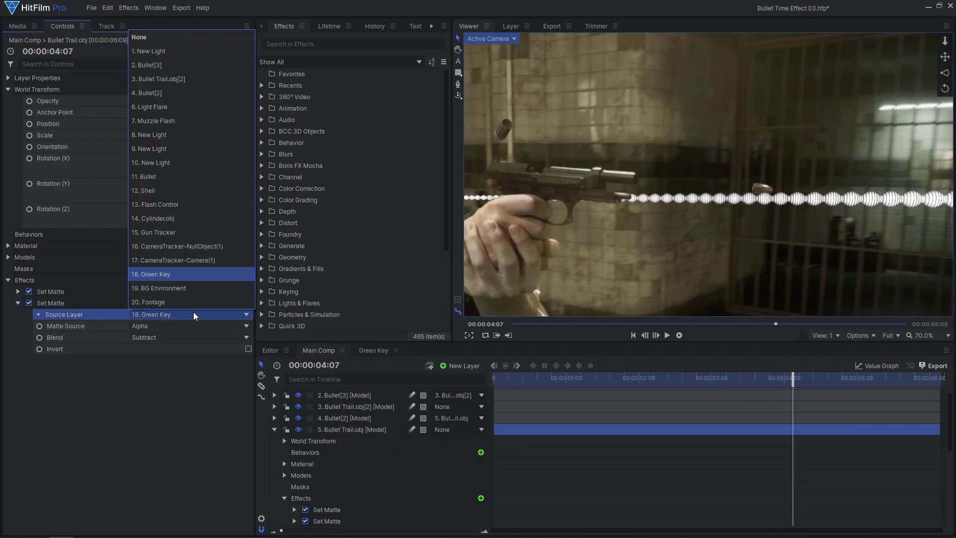
click(177, 177)
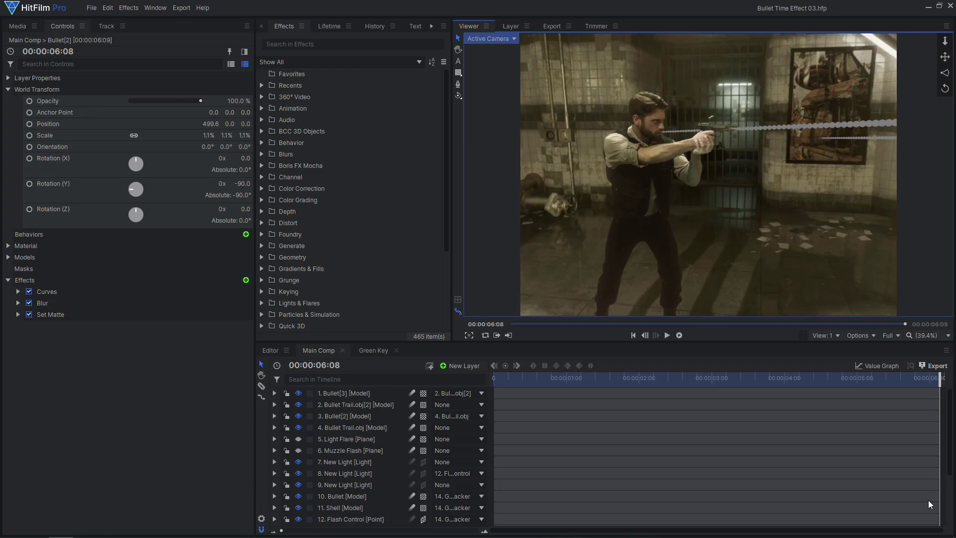
Add a new spot light parented to CameraTracker-Camera(1).
click(463, 366)
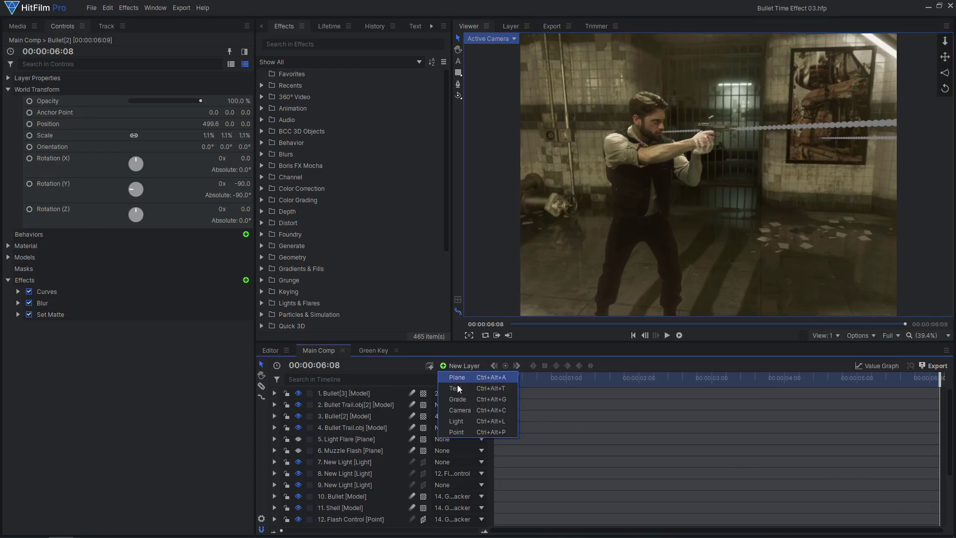
click(457, 419)
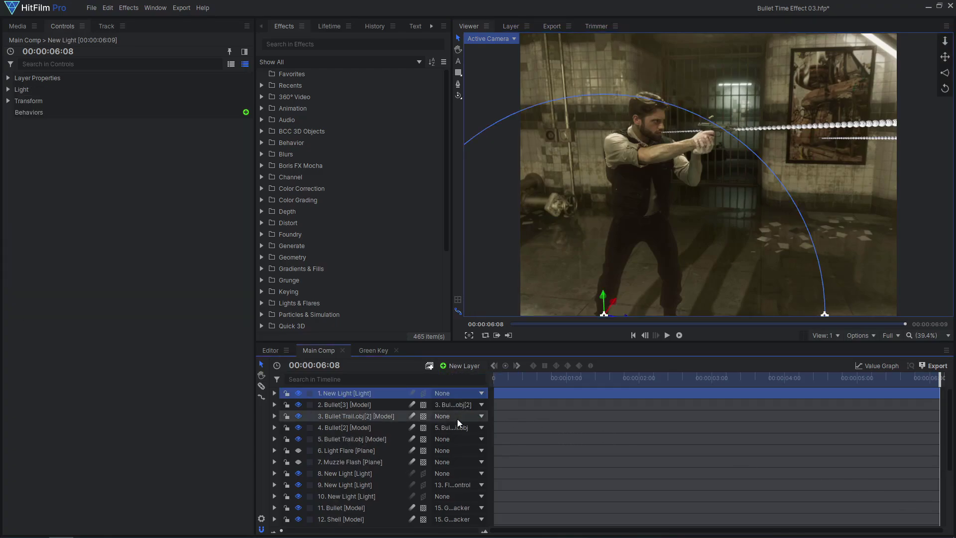
click(8, 90)
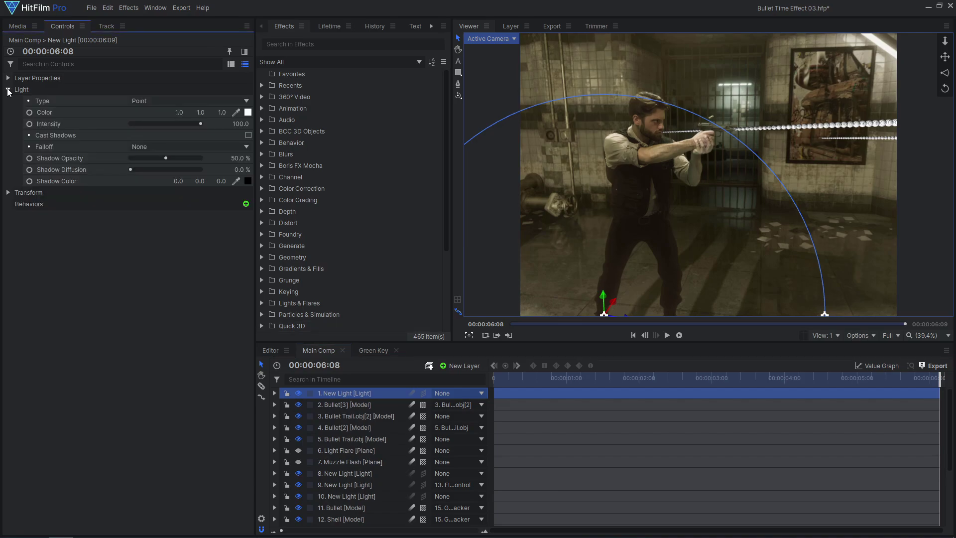
click(152, 99)
click(142, 141)
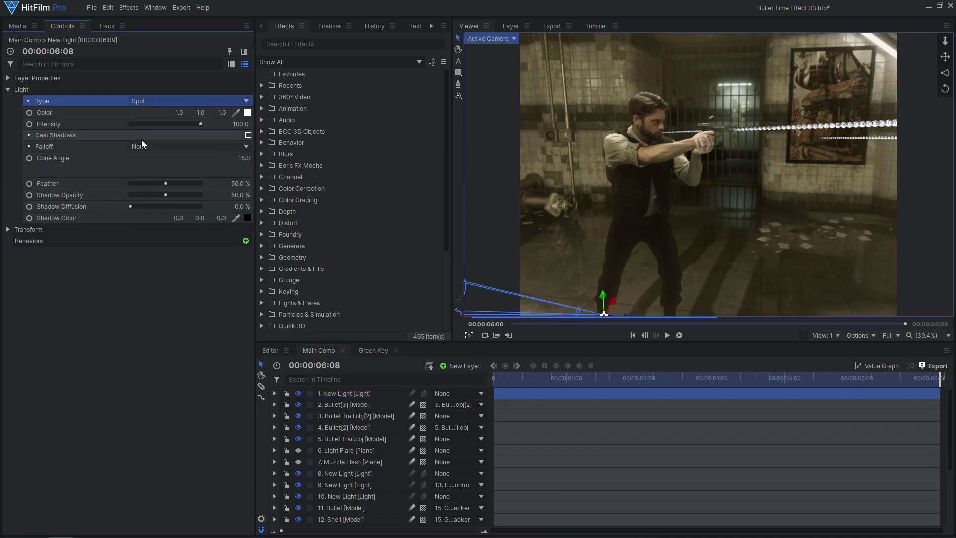
click(8, 78)
click(453, 391)
click(484, 337)
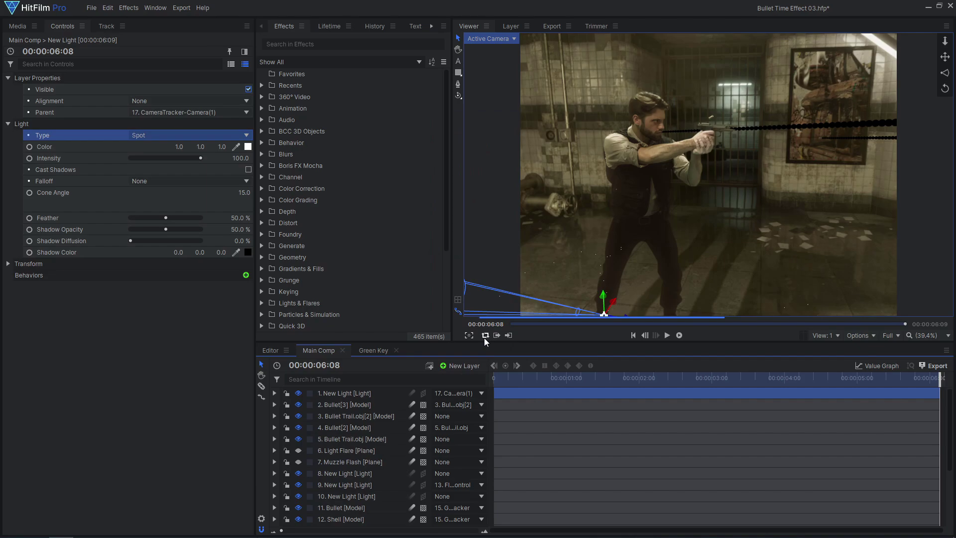
Set the light's position to 0 and reset its orientation.
click(8, 263)
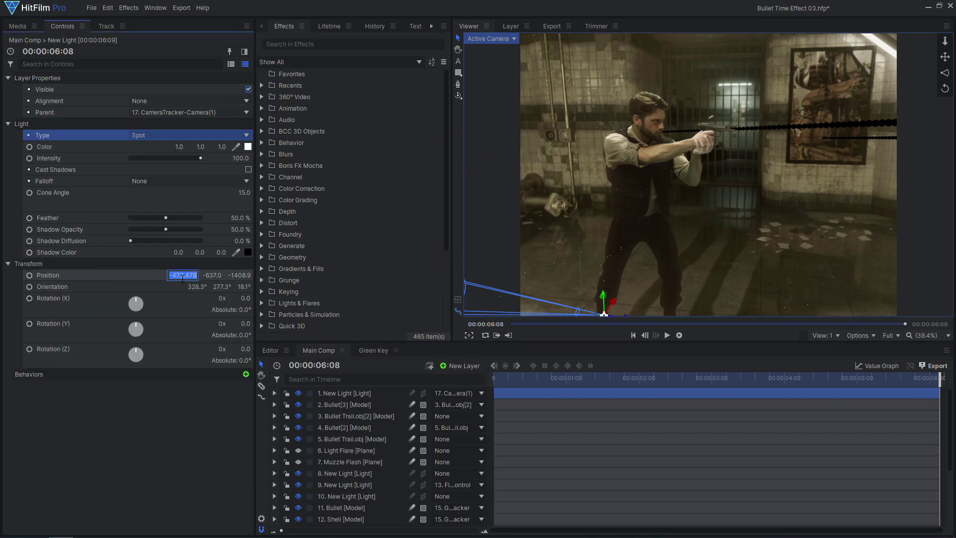
text(0)
key(Tab)
text(0)
key(Tab)
text(0)
key(Return)
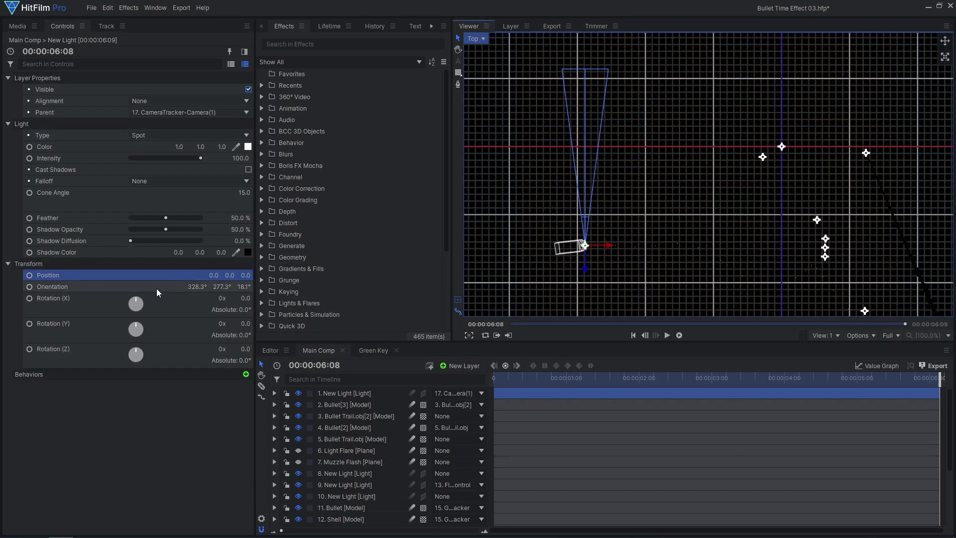
right_click(156, 288)
click(173, 324)
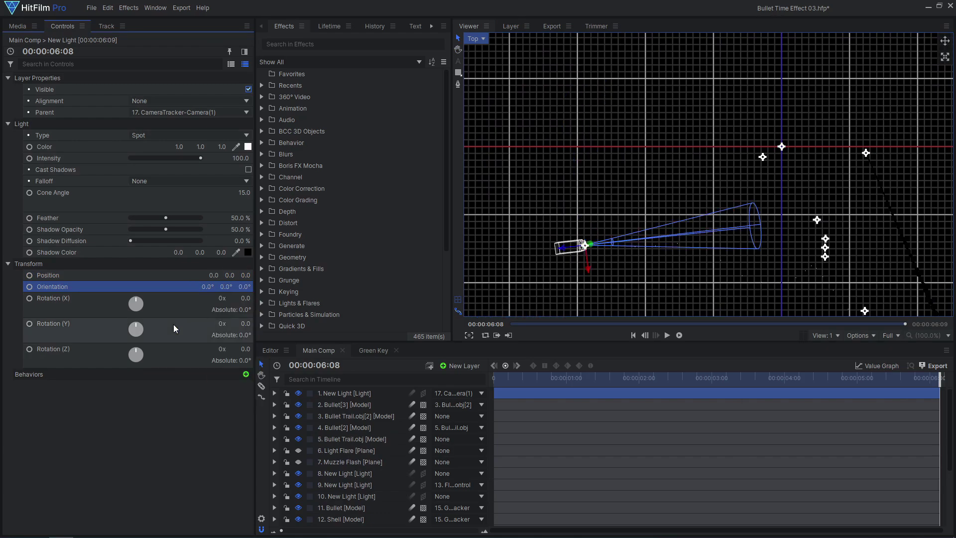
Push the light back slightly in Z and widen its cone angle.
drag(575, 247, 578, 249)
scroll(572, 249, up, 2)
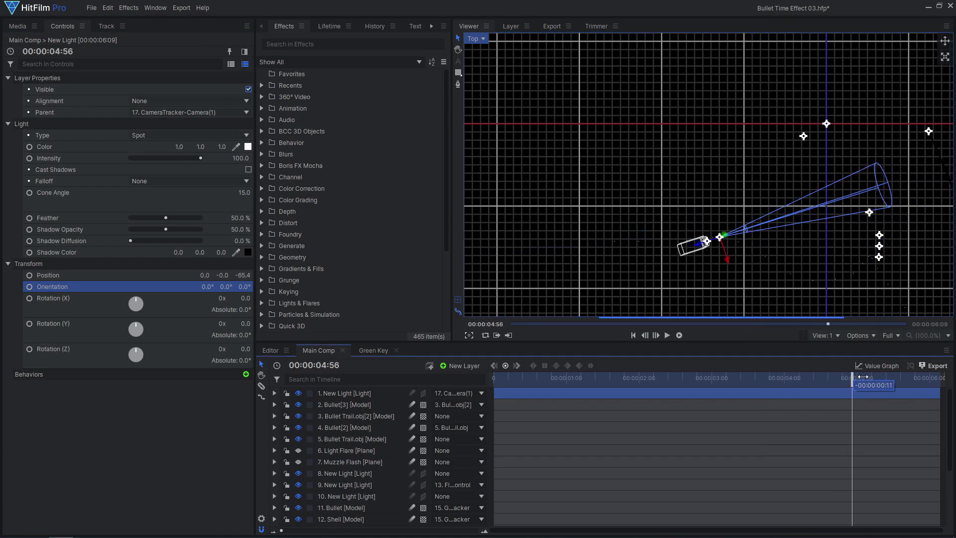
drag(871, 373, 563, 377)
mouse_move(243, 193)
mouse_down()
mouse_move(299, 192)
mouse_move(259, 192)
mouse_up()
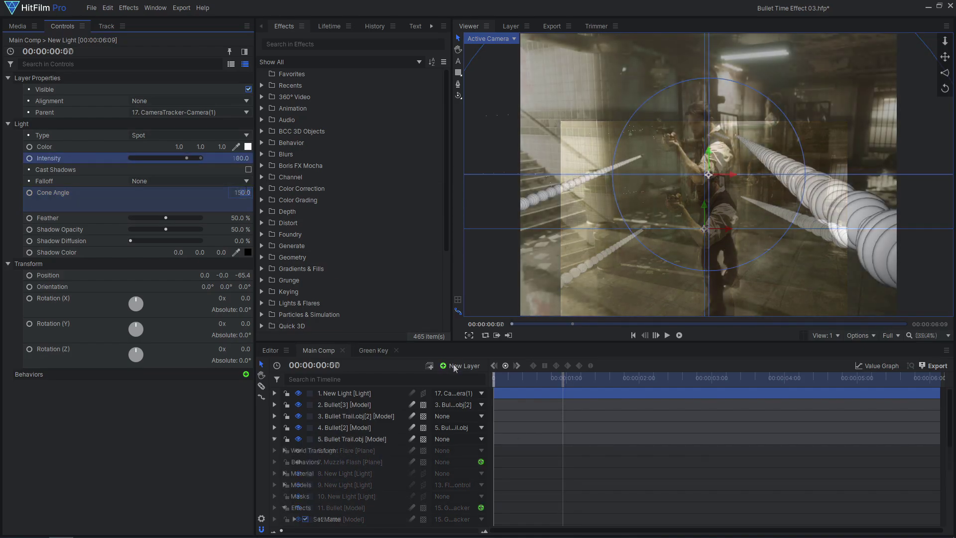
Add a new Light layer and select it to show its Directional light properties.
click(453, 366)
click(467, 424)
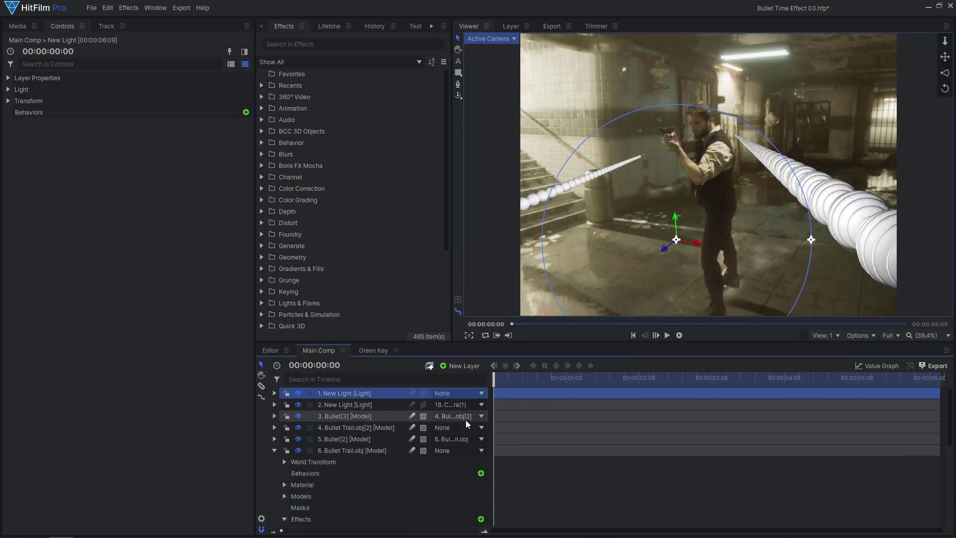
click(29, 89)
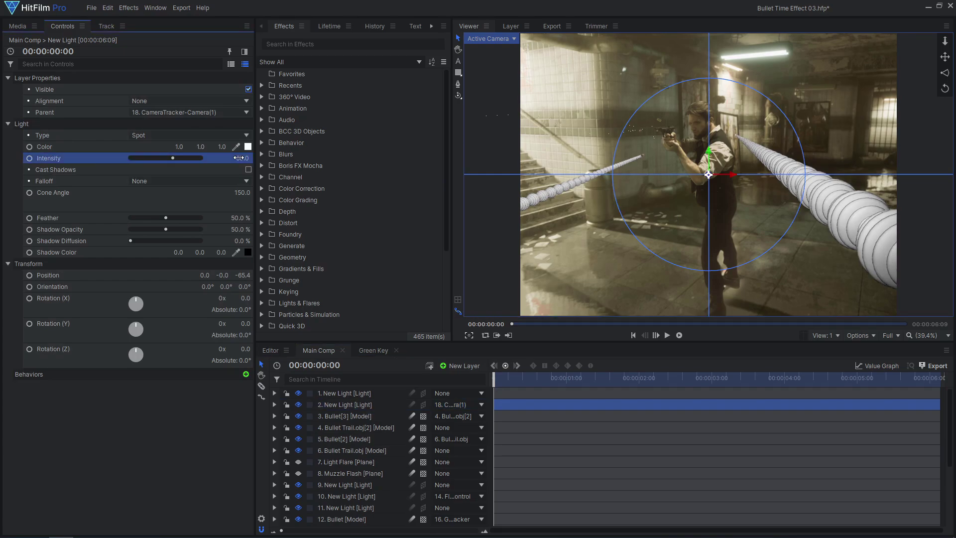
click(352, 393)
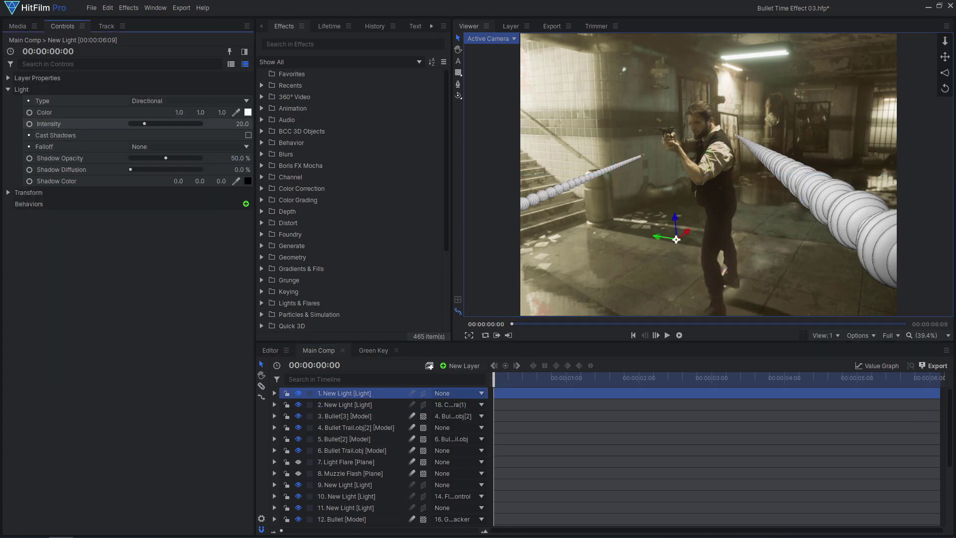
Enable Casts Ambient Occlusion on Bullet Trail.obj's material and edit the Sample Radius.
click(363, 447)
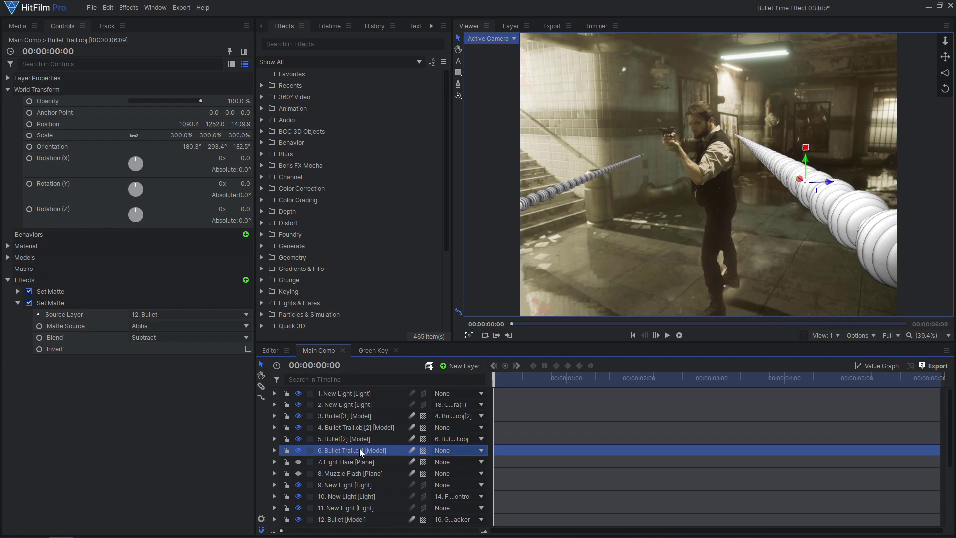
click(9, 246)
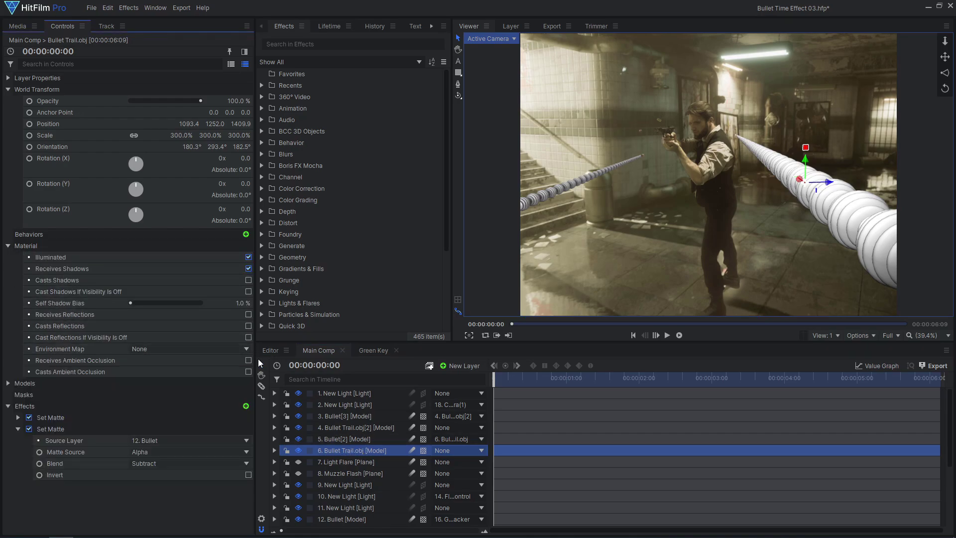
click(248, 371)
click(18, 383)
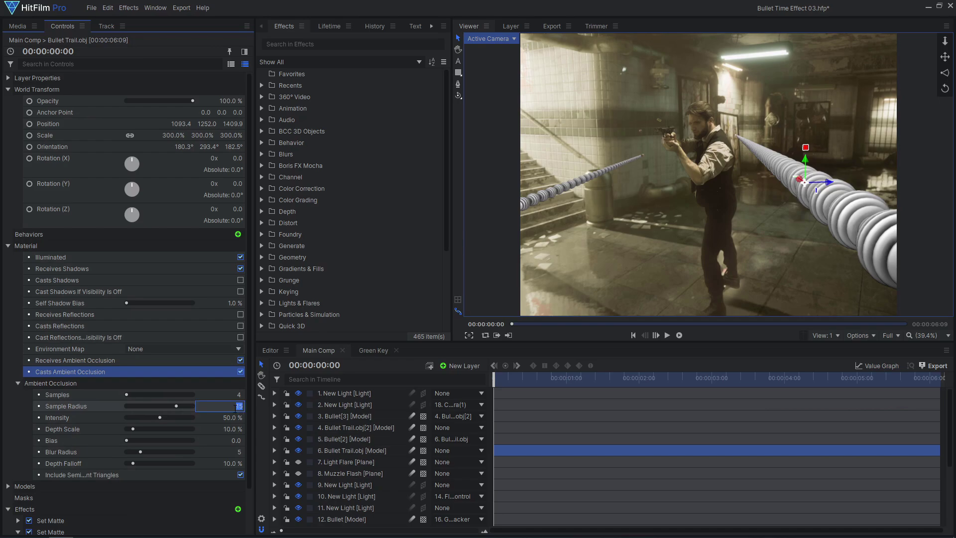
click(237, 407)
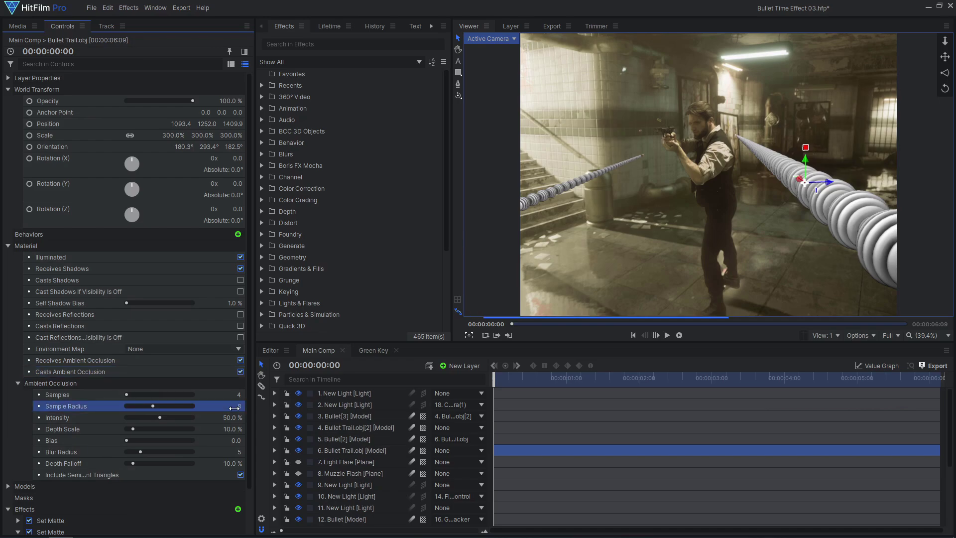
Move both new lights and the Bullet Trail layers to the bottom of the stack.
click(363, 393)
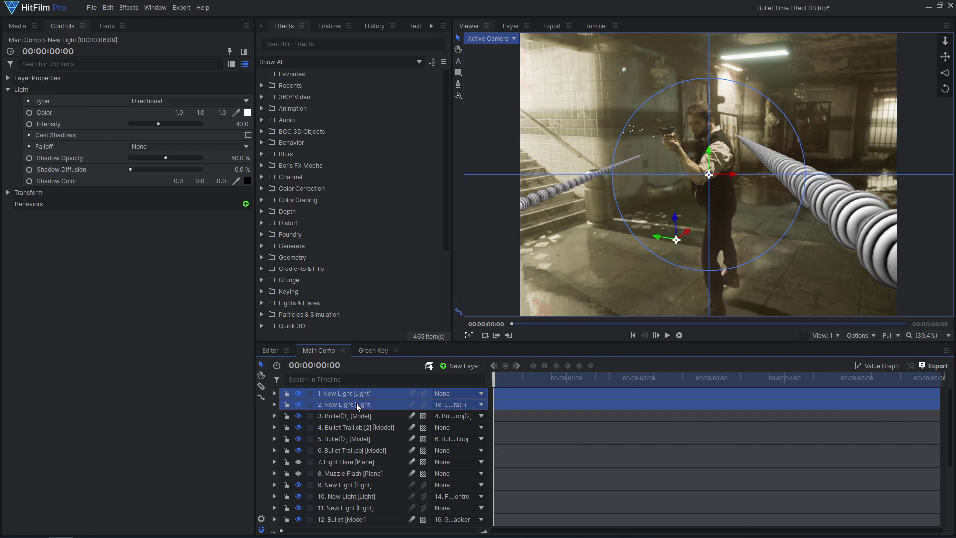
ctrl+click(357, 427)
ctrl+click(352, 449)
drag(349, 448, 354, 527)
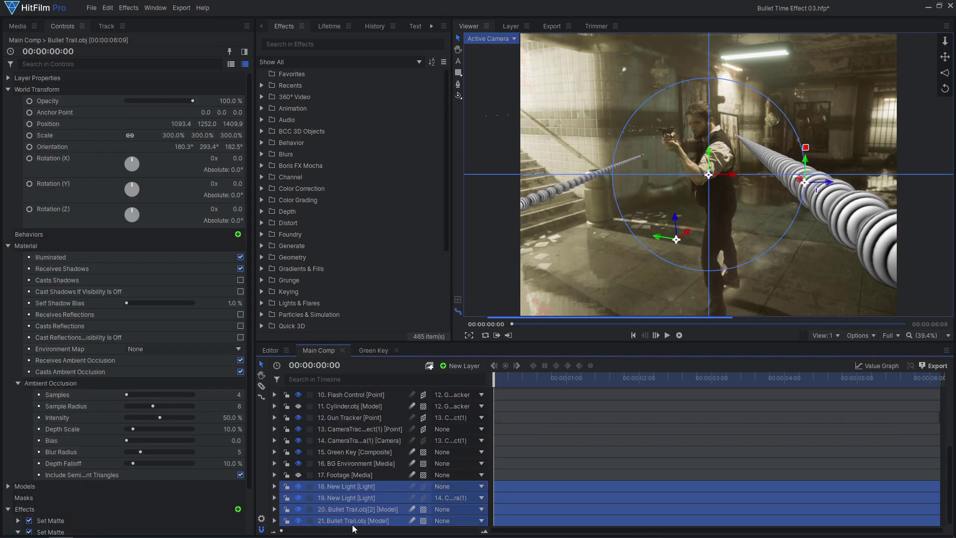
Add a grade layer above them and rename it 'Displacement Map'.
click(454, 364)
click(460, 398)
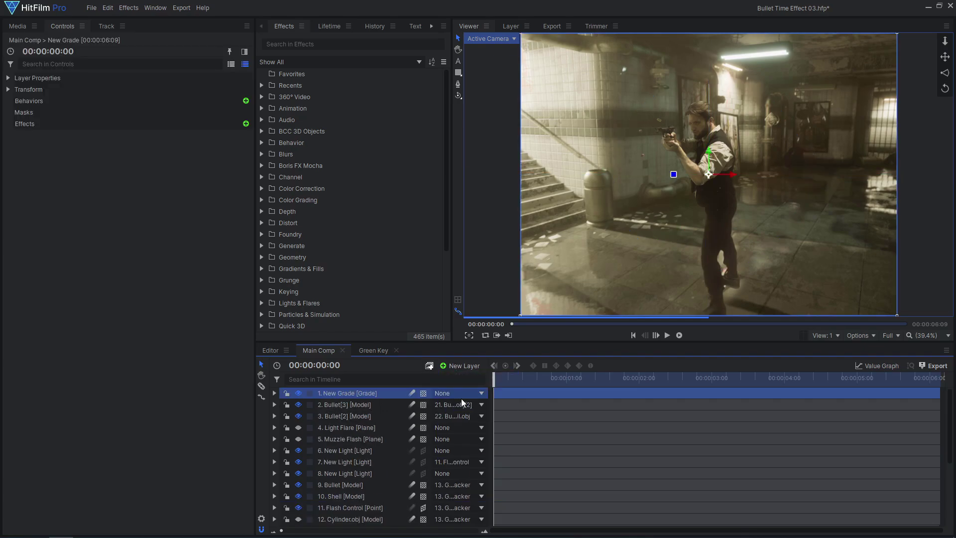
drag(370, 393, 373, 482)
right_click(373, 476)
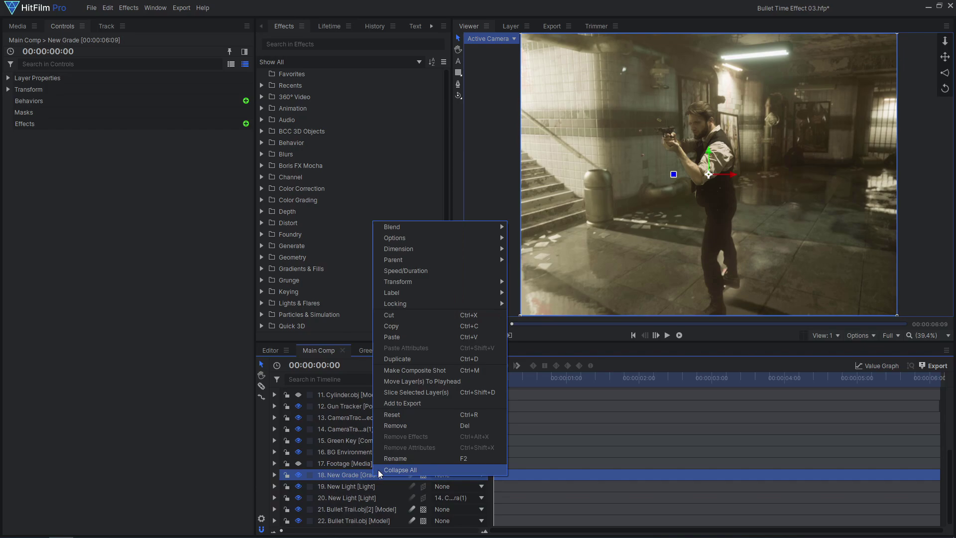
click(385, 459)
text(Displacement Map)
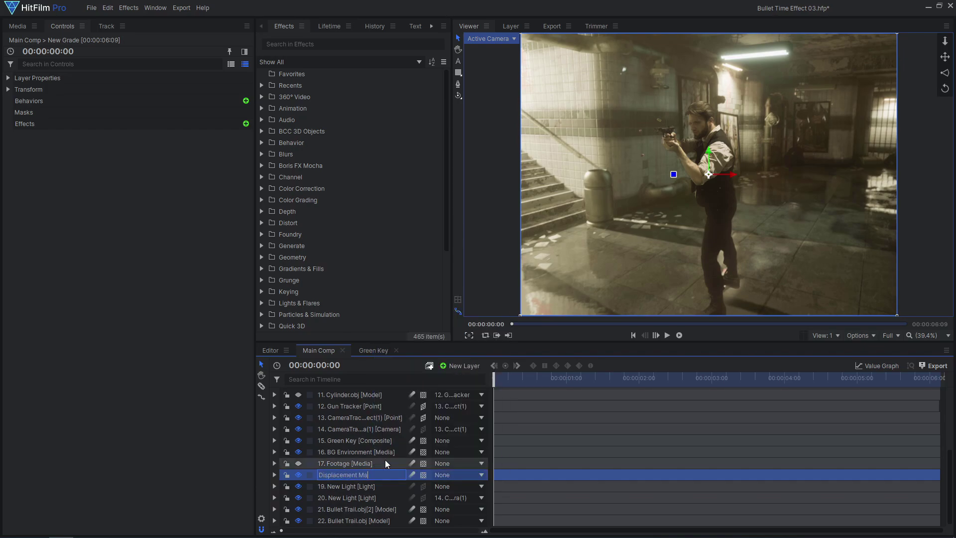
Confirm the Displacement Map name and add a new grade layer with the Displacement effect.
key(Return)
scroll(384, 459, up, 3)
scroll(385, 460, up, 1)
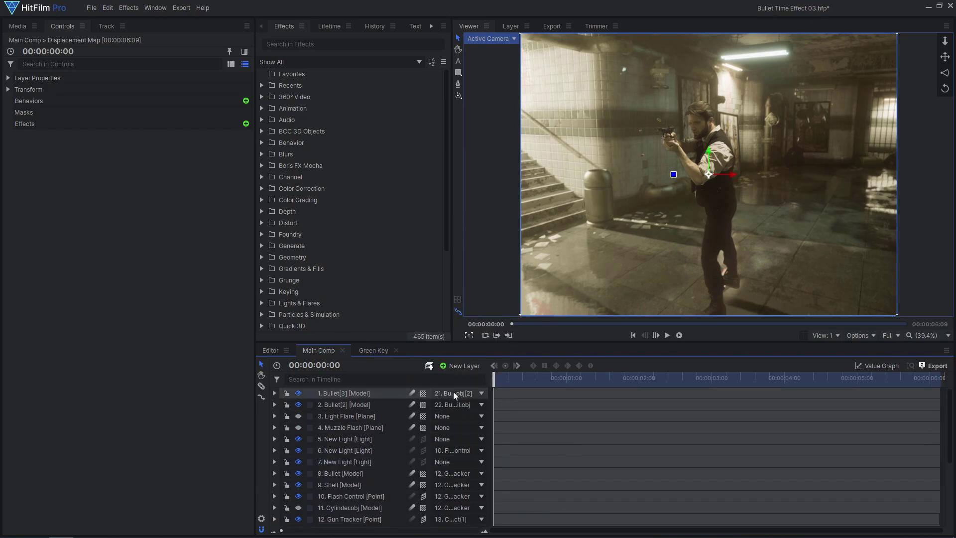
click(462, 365)
click(462, 402)
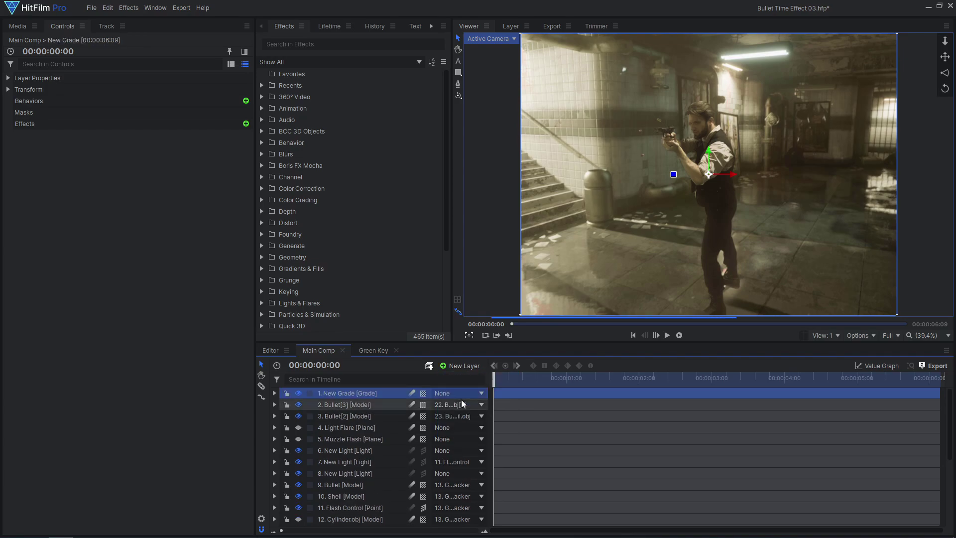
key(ctrl+space)
text(displ)
click(436, 203)
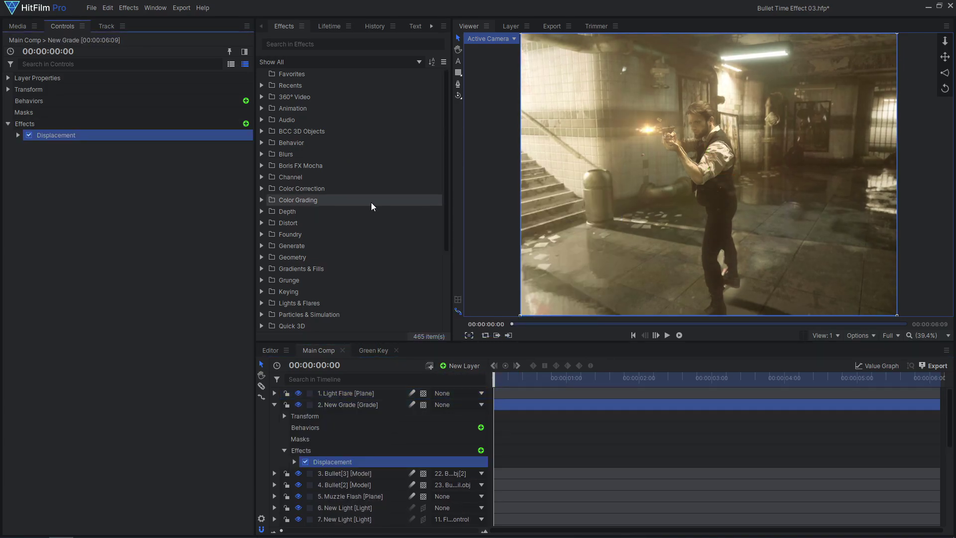
Set Displacement's Source Layer to Displacement Map and drag Max Horizontal Displacement up.
click(18, 135)
click(164, 145)
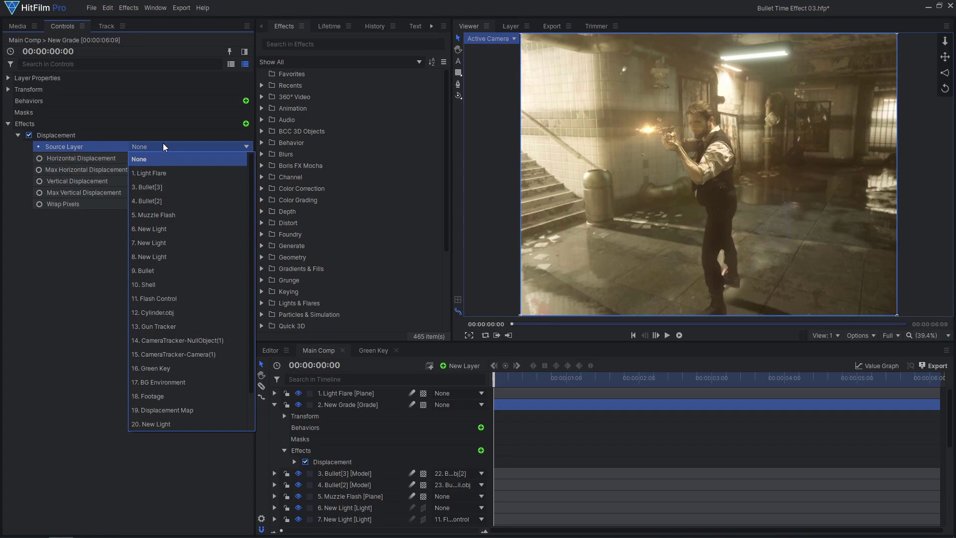
click(178, 410)
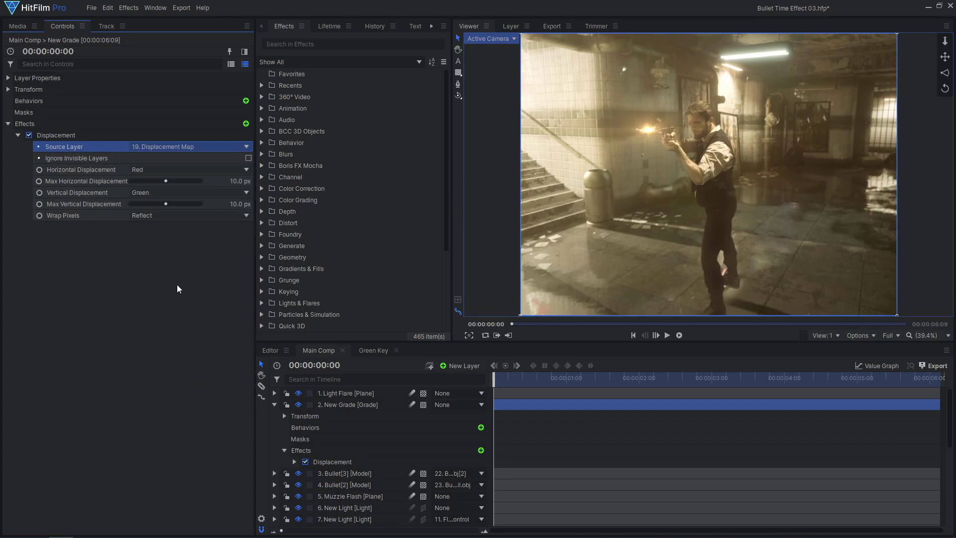
click(177, 177)
drag(177, 177, 230, 203)
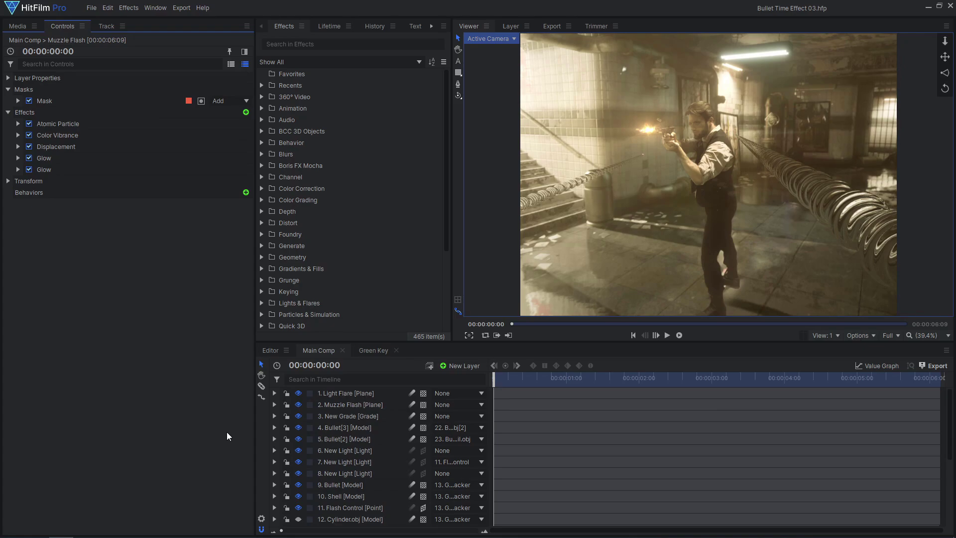
Add a new grade layer carrying the Curves effect.
click(463, 366)
click(460, 399)
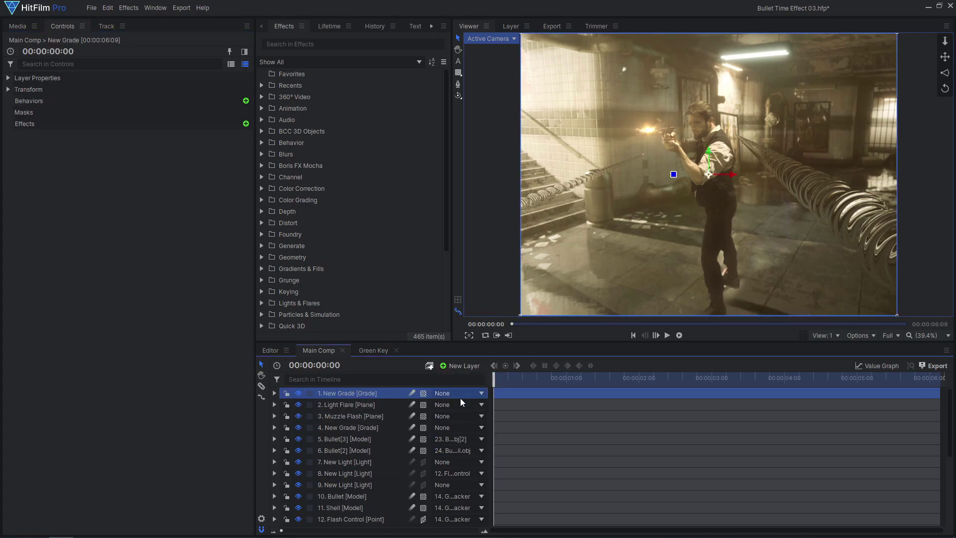
click(246, 124)
text(cur)
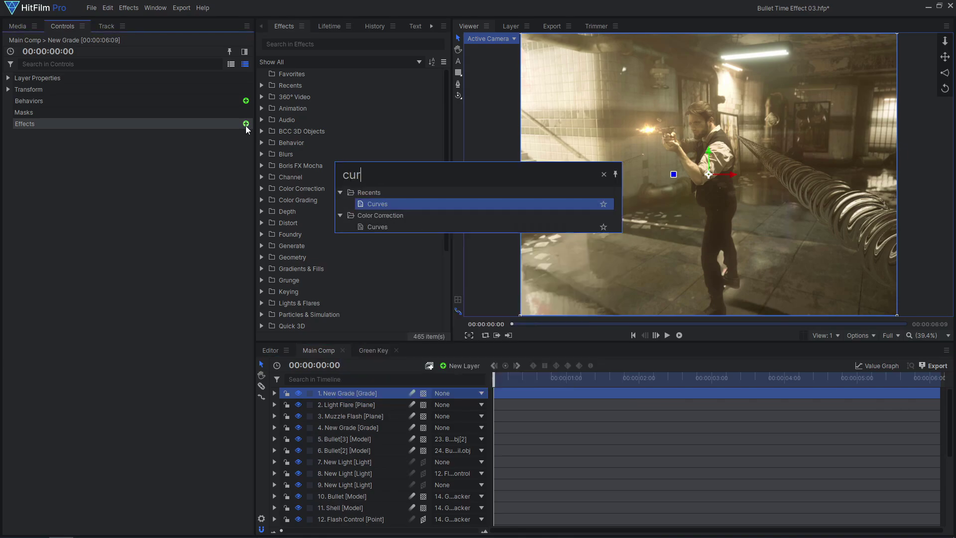
key(Return)
Drag the Red curve's black point right and add a point on the Blue curve.
click(18, 135)
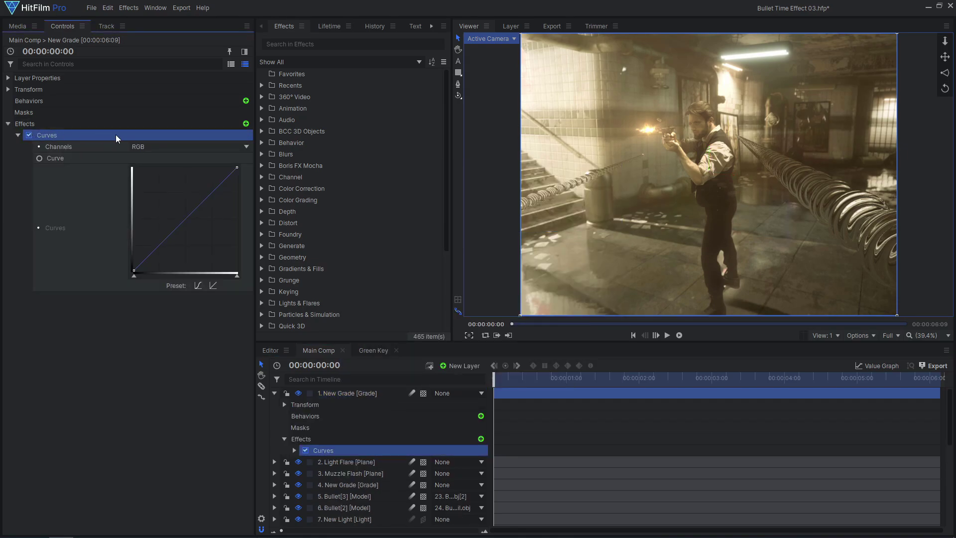
click(161, 145)
drag(133, 270, 146, 275)
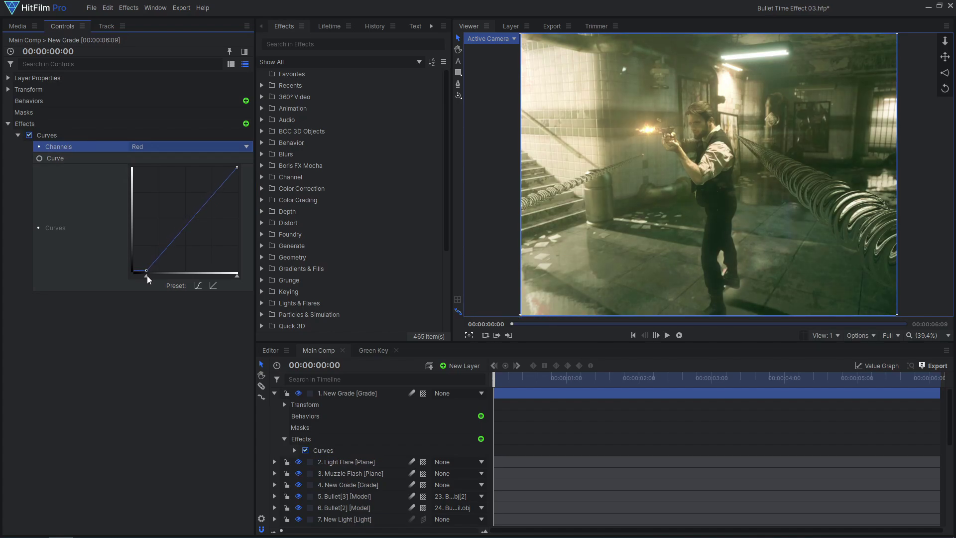
click(173, 147)
click(161, 182)
click(196, 206)
Add Levels Histogram with Input Black raised and Gamma lowered to deepen the shadows.
click(246, 123)
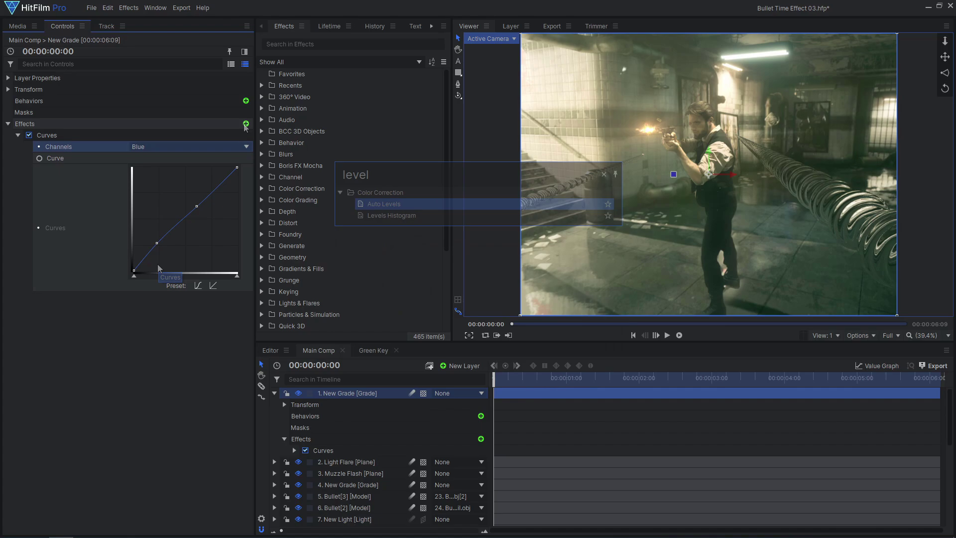
text(level)
key(Return)
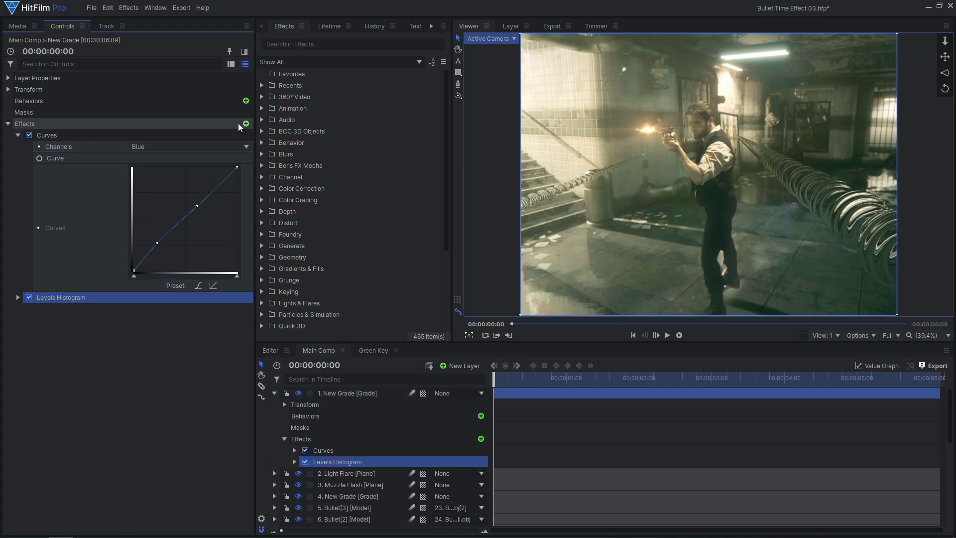
click(18, 297)
drag(133, 384, 137, 382)
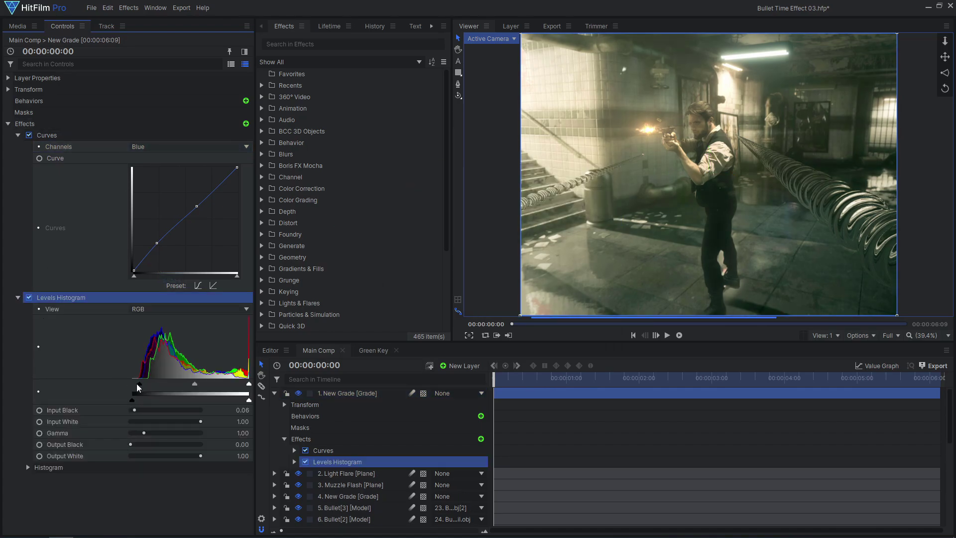
mouse_move(195, 384)
mouse_down()
mouse_move(241, 384)
mouse_move(194, 384)
mouse_up()
Add two points on the Green Curves channel to lift the greens.
click(187, 146)
click(148, 186)
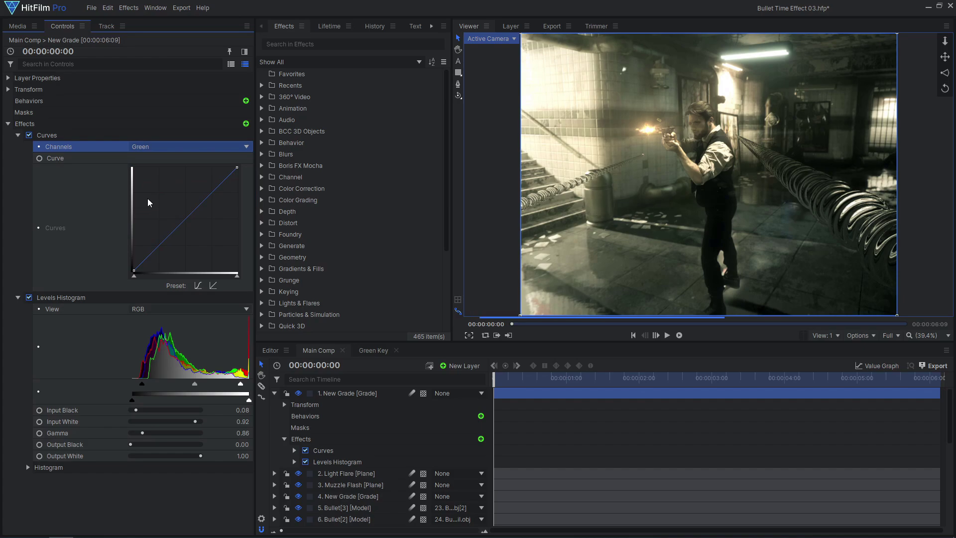
click(159, 244)
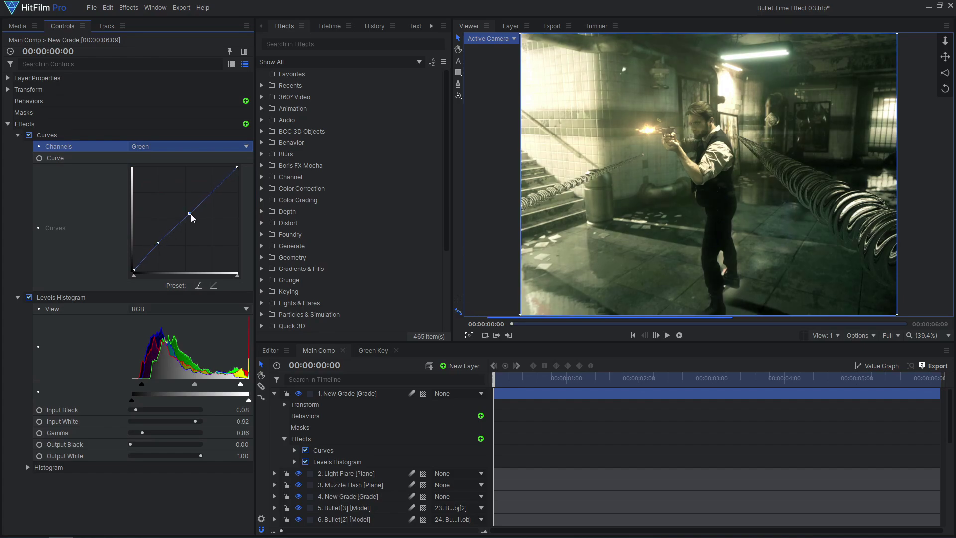
click(191, 214)
Add Hue, Saturation & Lightness at the top, raise Red saturation to 44, then disable it.
click(245, 124)
text(hu)
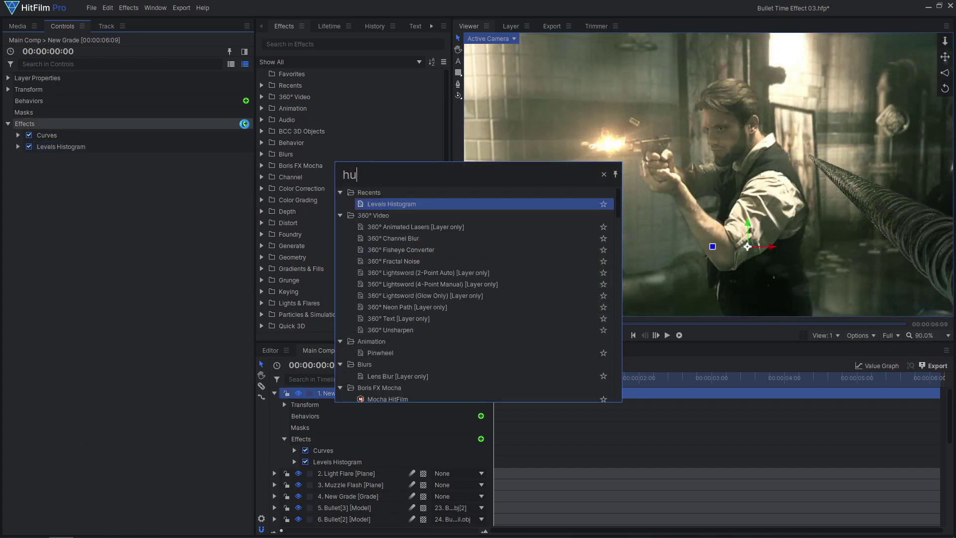
text(e)
key(Return)
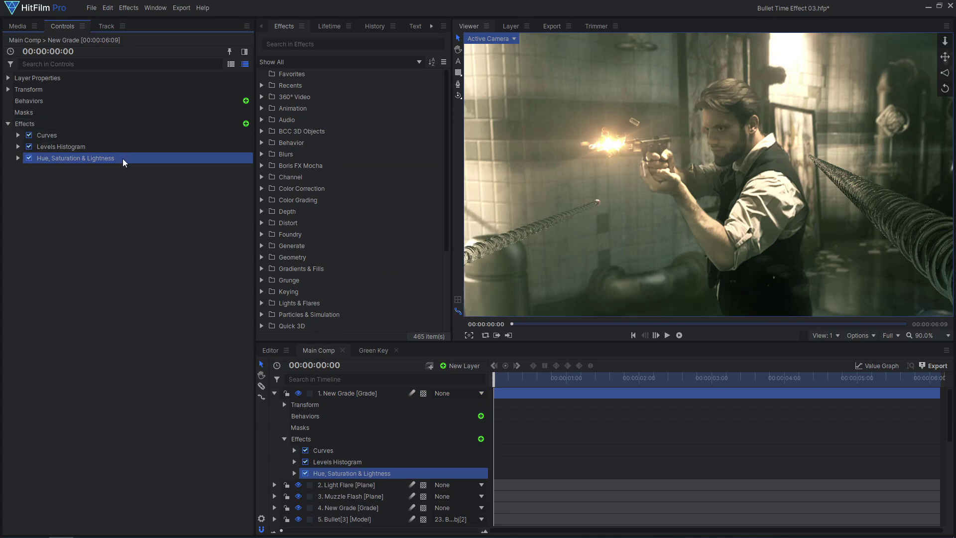
drag(122, 157, 35, 132)
click(18, 135)
click(28, 157)
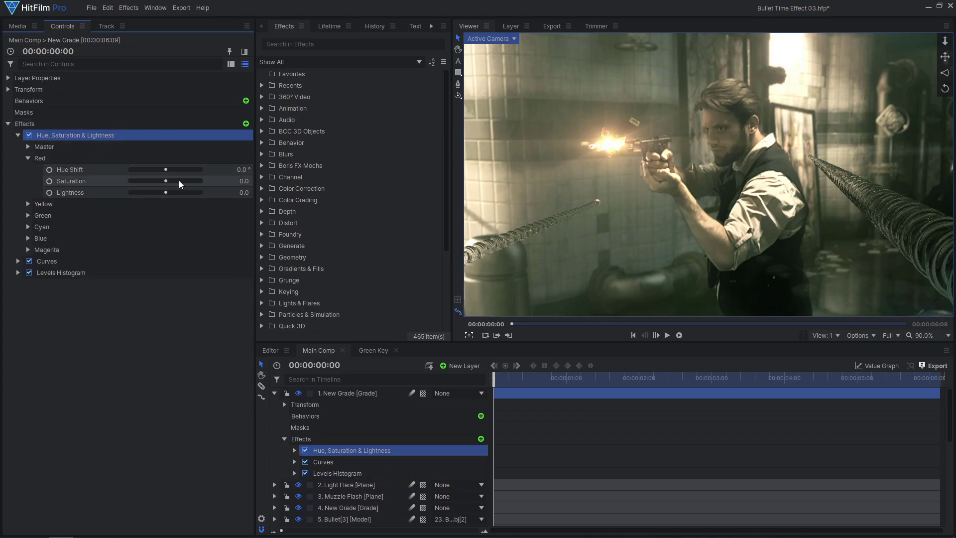
drag(179, 180, 185, 182)
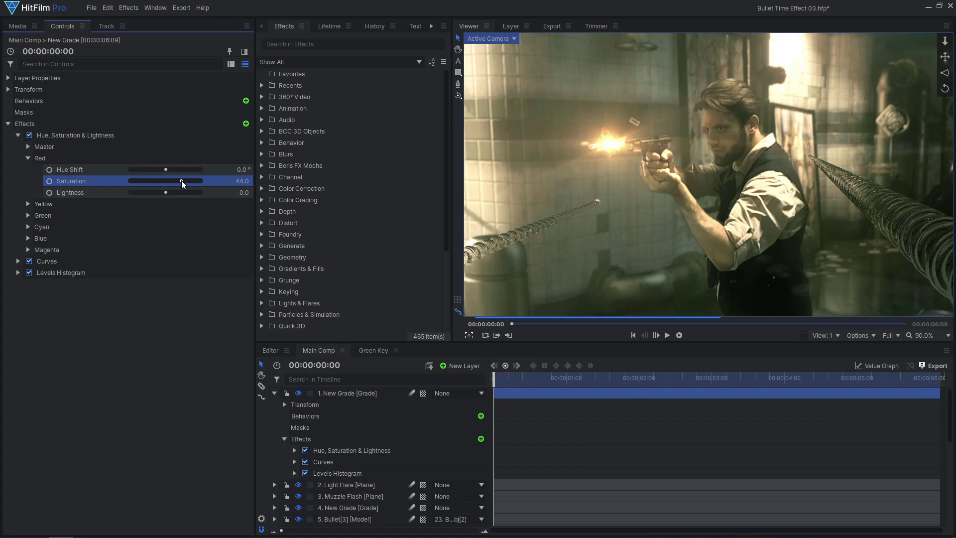
click(29, 135)
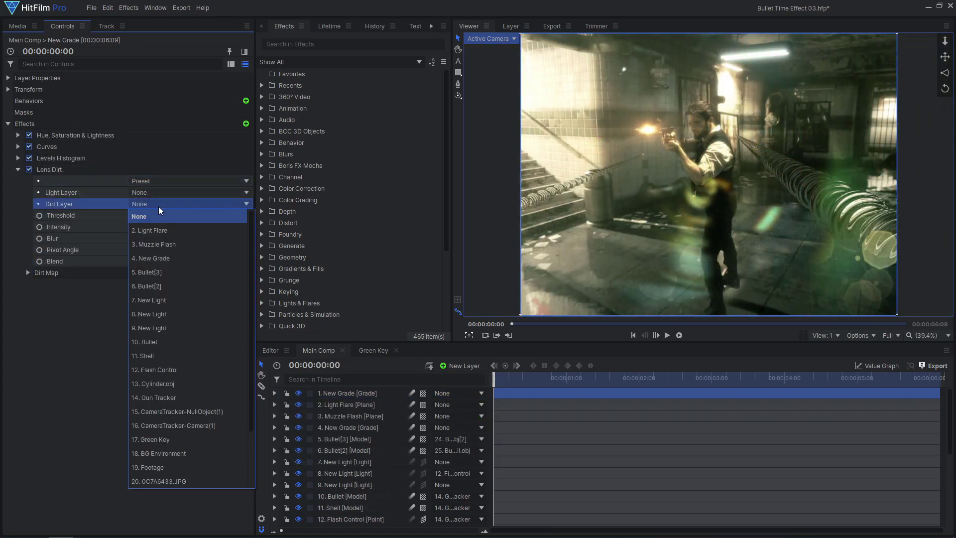
Use 0C7A6433.JPG as the Lens Dirt layer and open the Main Comp settings.
click(193, 480)
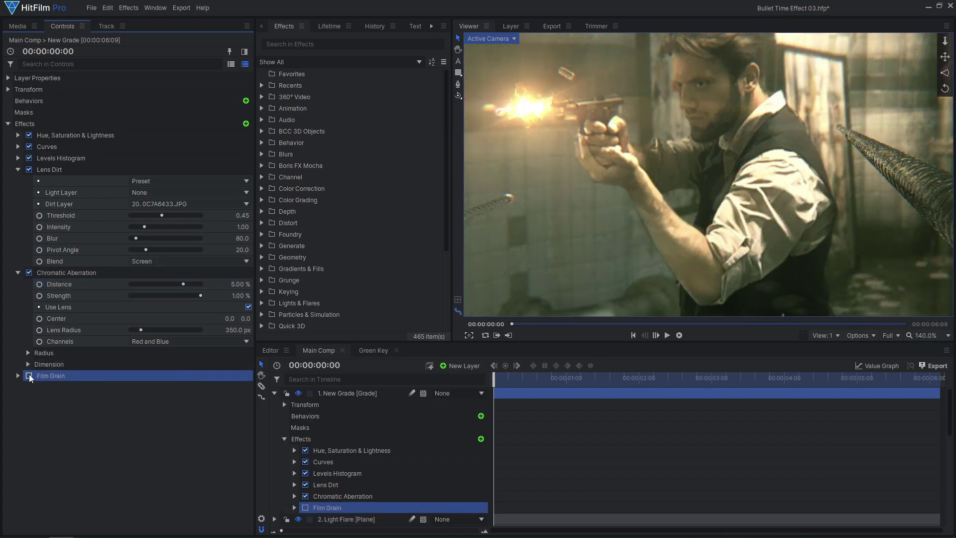
click(262, 519)
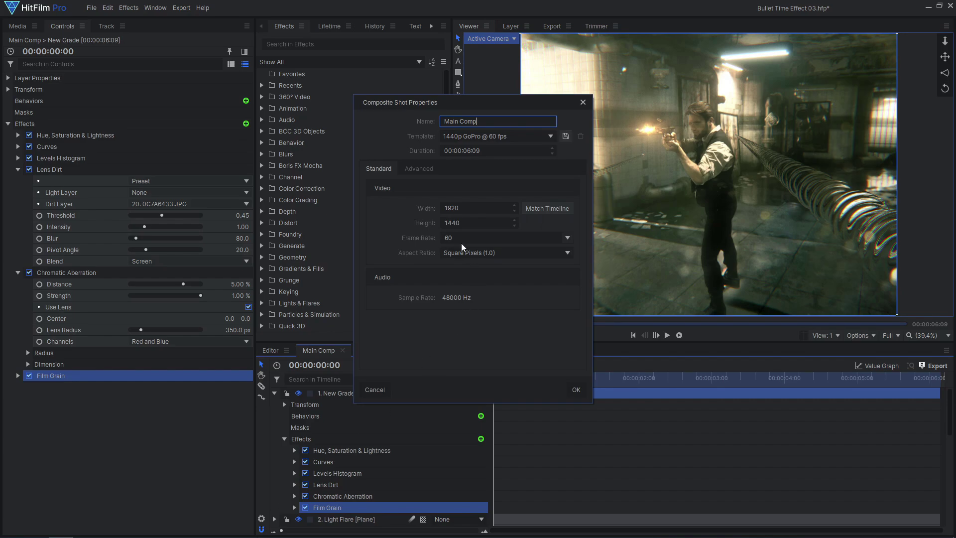
Queue Main Comp for export with the PNG Sequence preset.
click(370, 389)
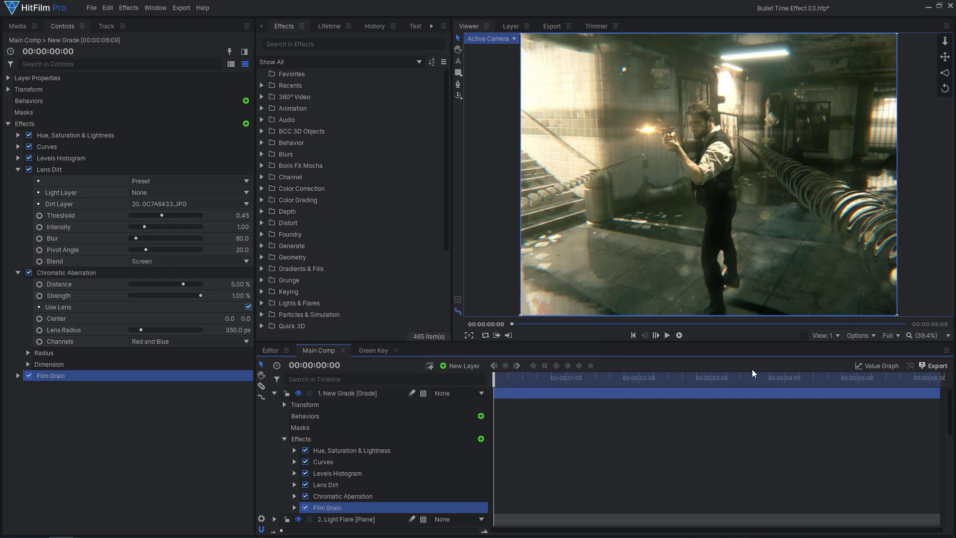
click(933, 366)
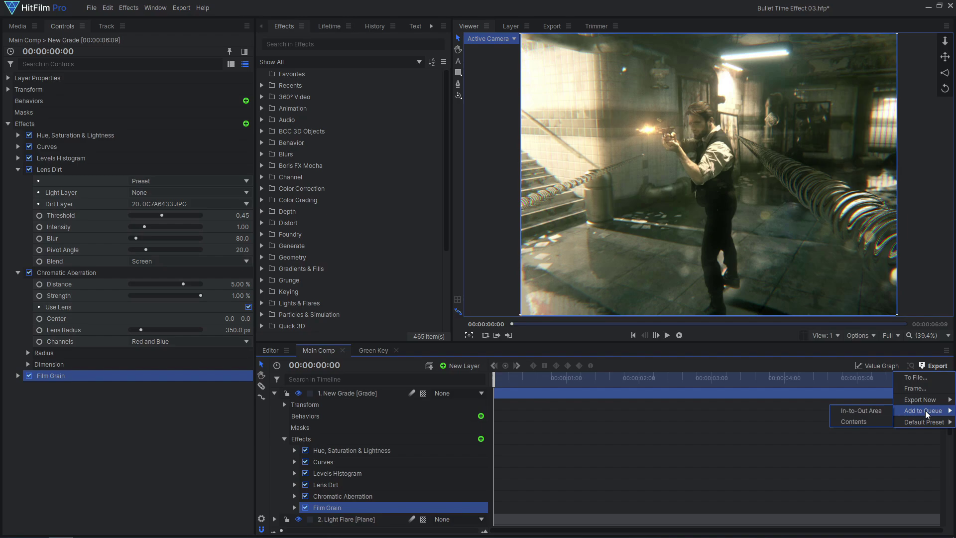
click(869, 409)
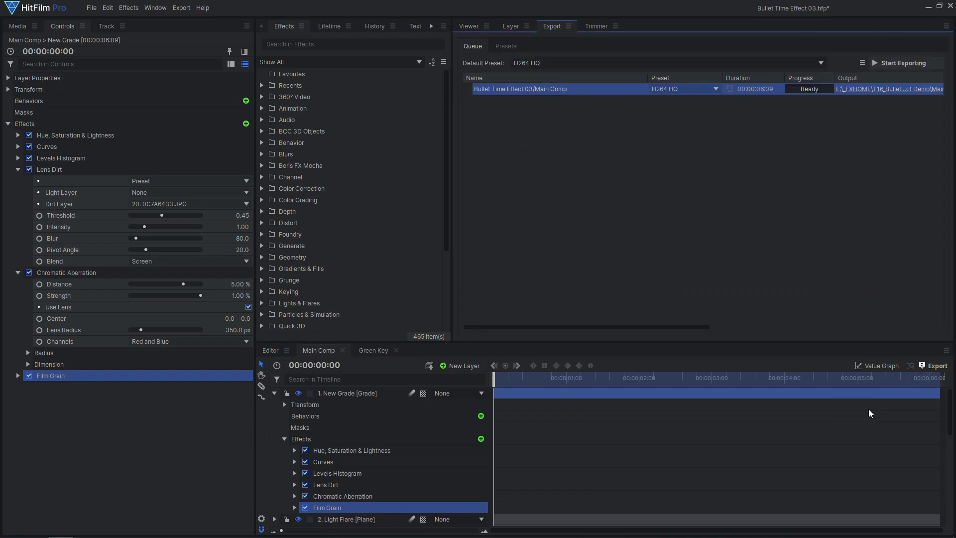
click(704, 89)
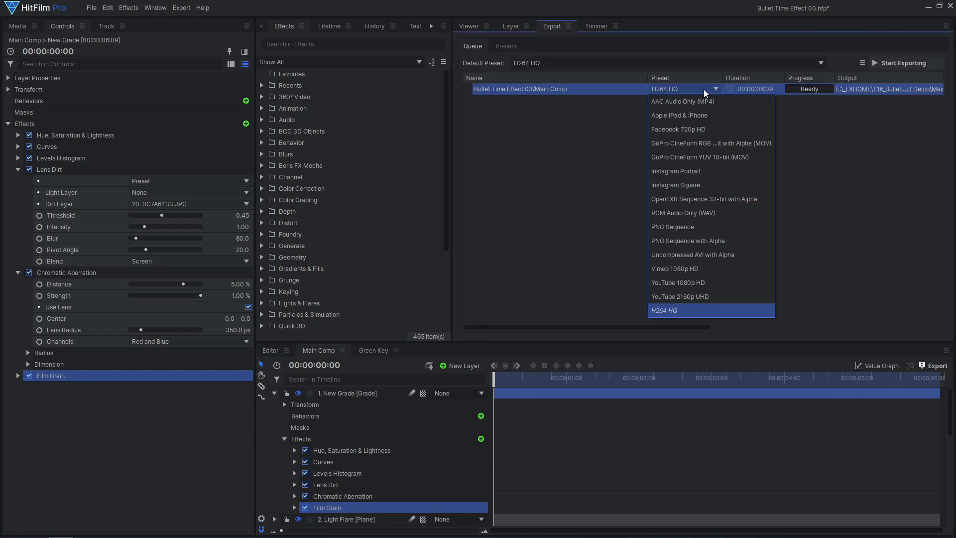
click(703, 223)
Send the frames to a new 'Final Comp' folder and start exporting.
click(867, 89)
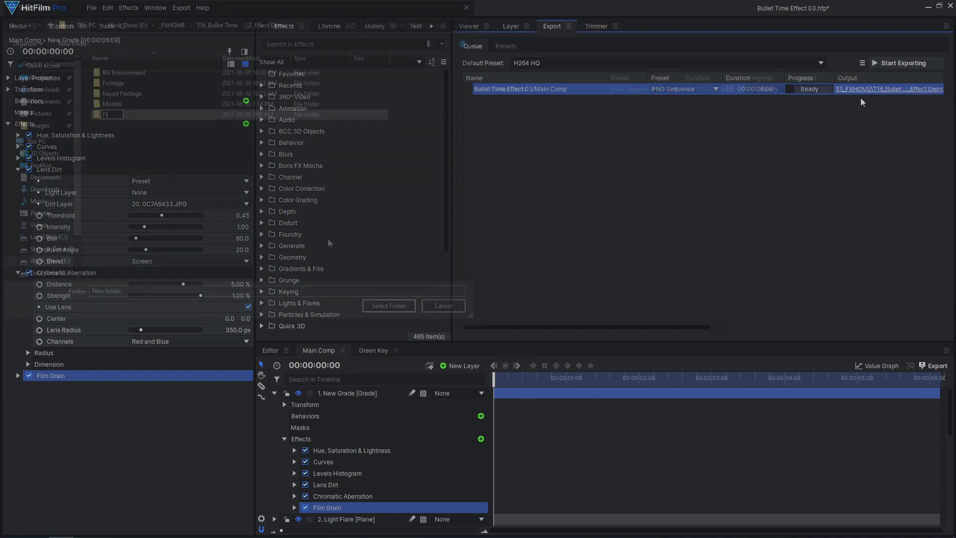
click(73, 44)
text(Final Comp)
key(Return)
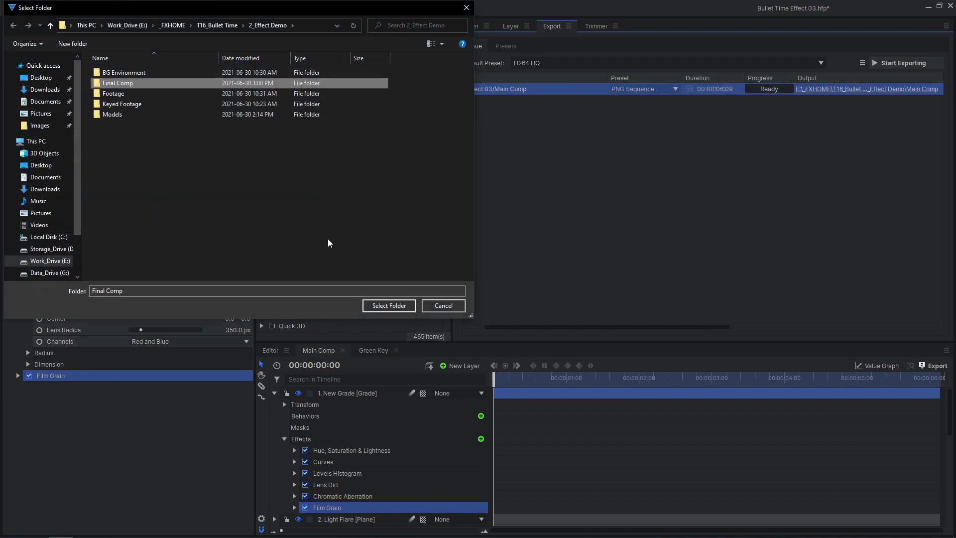
click(388, 306)
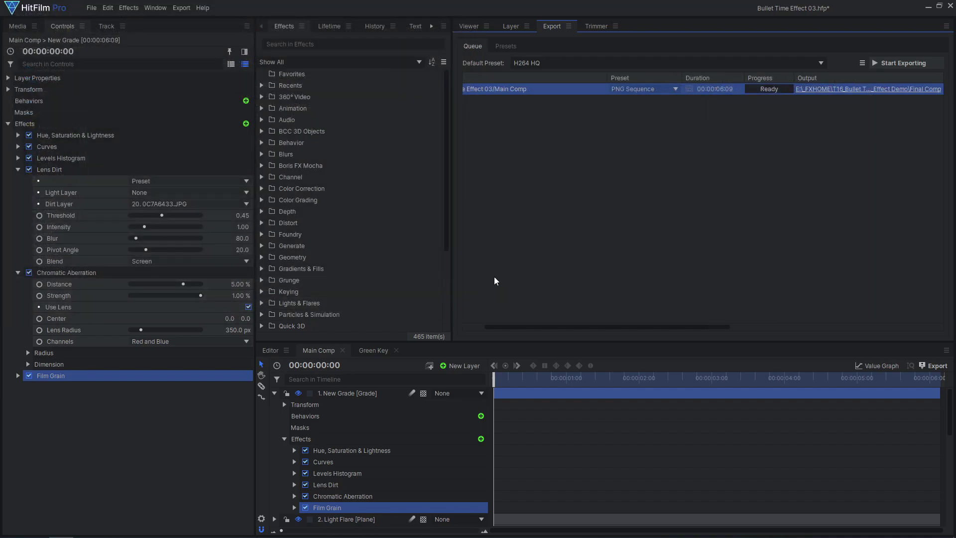
click(885, 66)
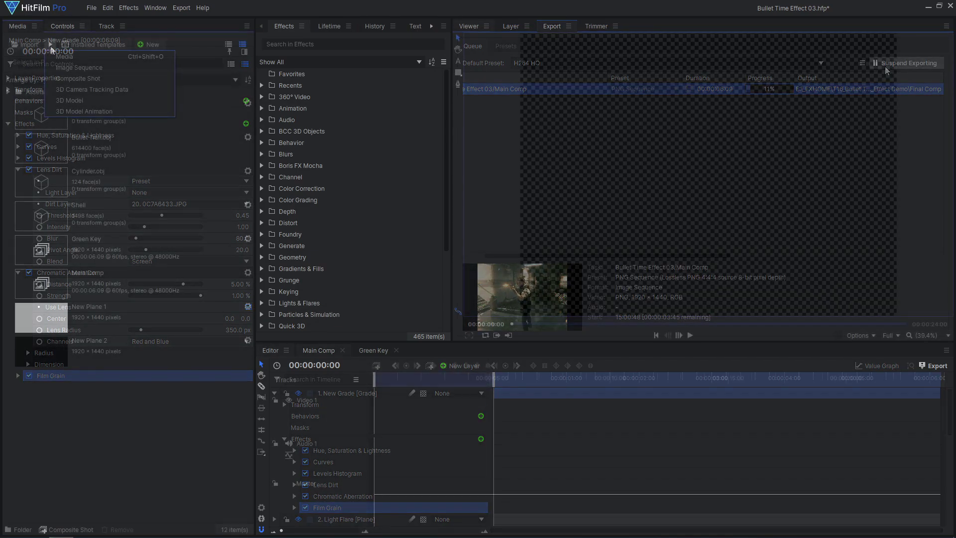
Import the image sequence starting at image000.png from the Final Comp folder.
click(71, 68)
click(190, 29)
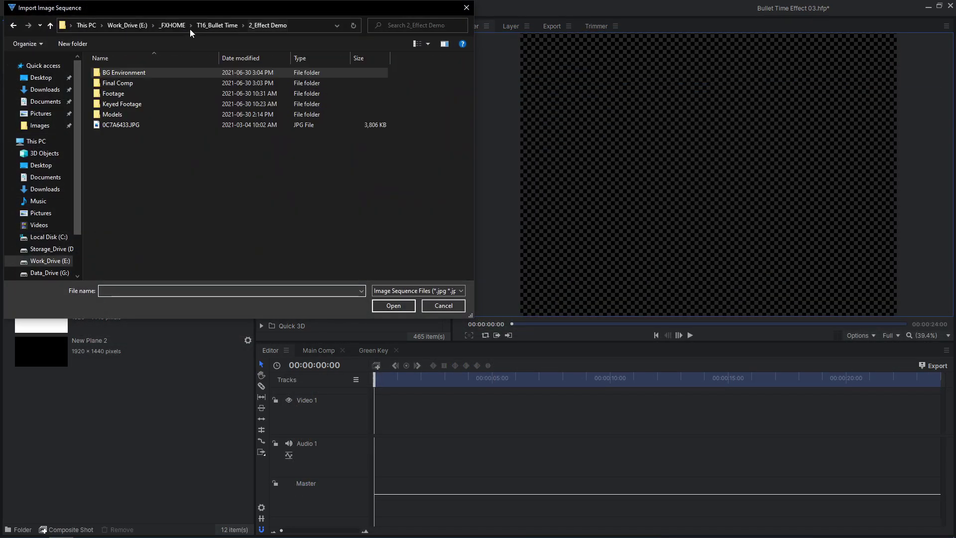
double_click(174, 83)
click(139, 98)
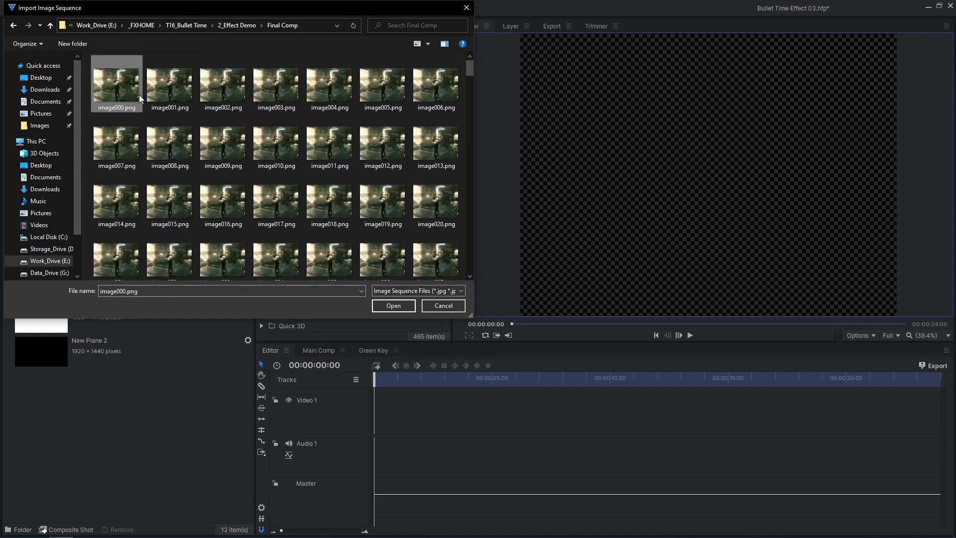
click(392, 306)
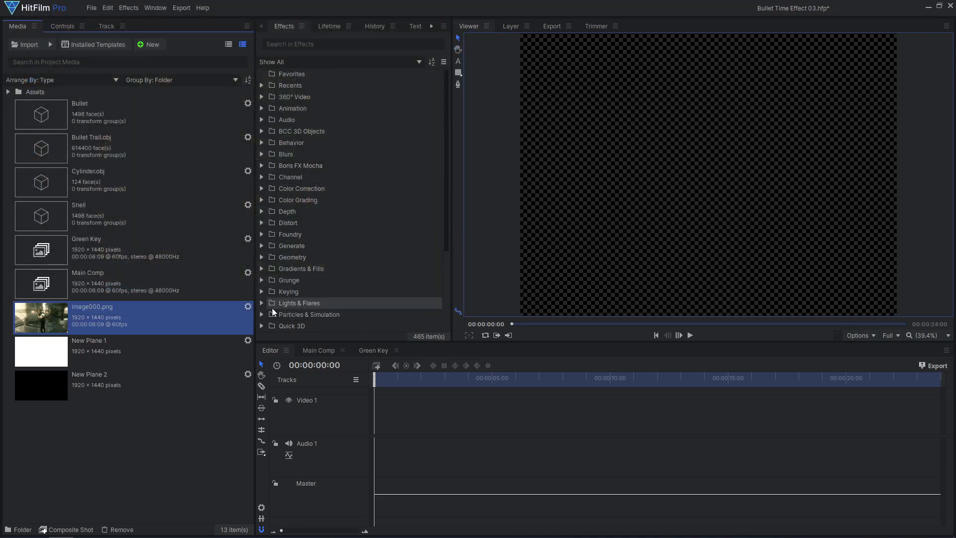
Change the imported sequence's frame rate to 30 fps.
click(248, 306)
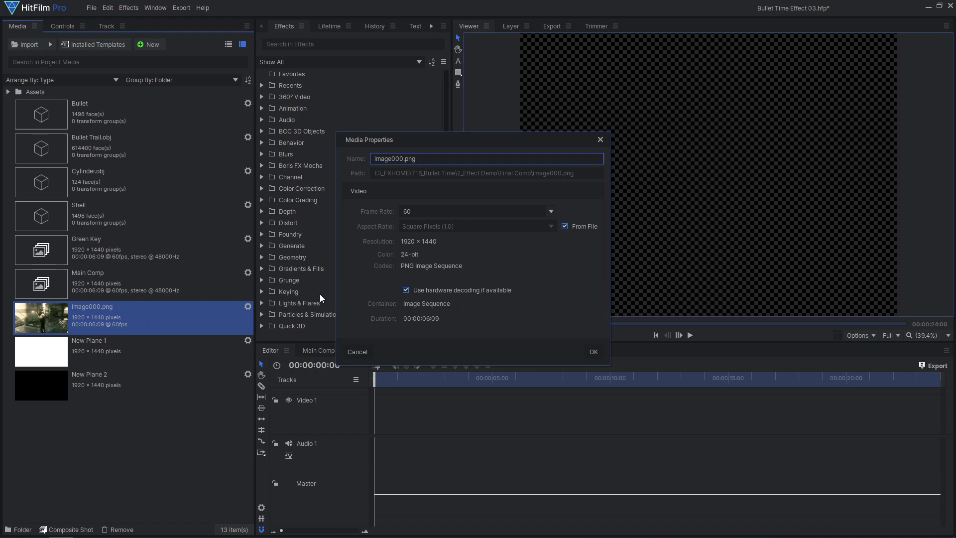
click(551, 212)
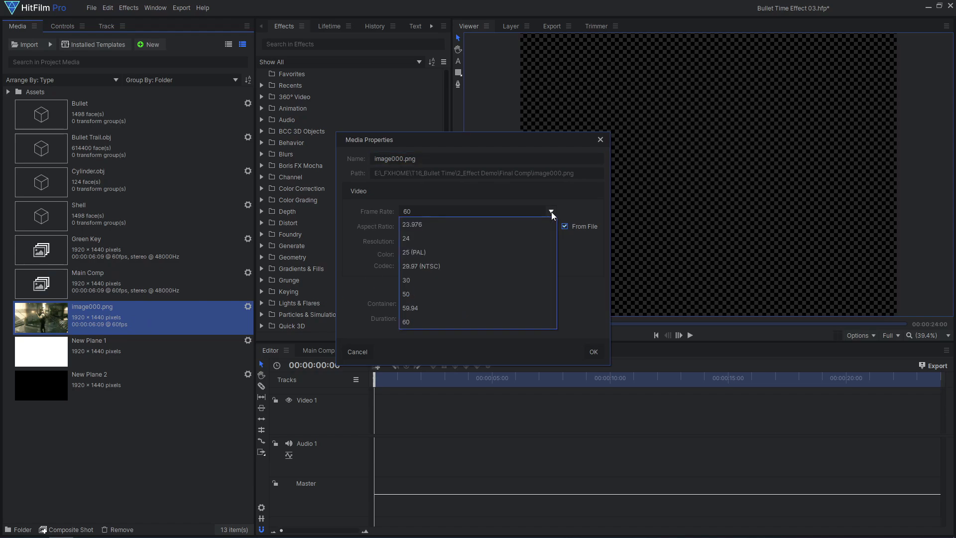
click(504, 278)
click(593, 352)
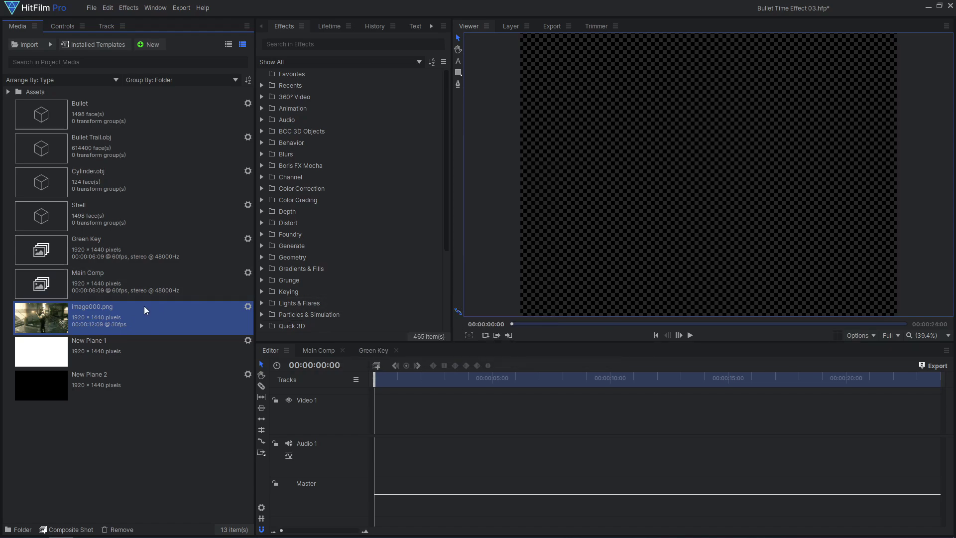
Place the image000.png sequence on Video 1 and add the clip to the export queue.
drag(145, 306, 398, 407)
drag(377, 424, 377, 423)
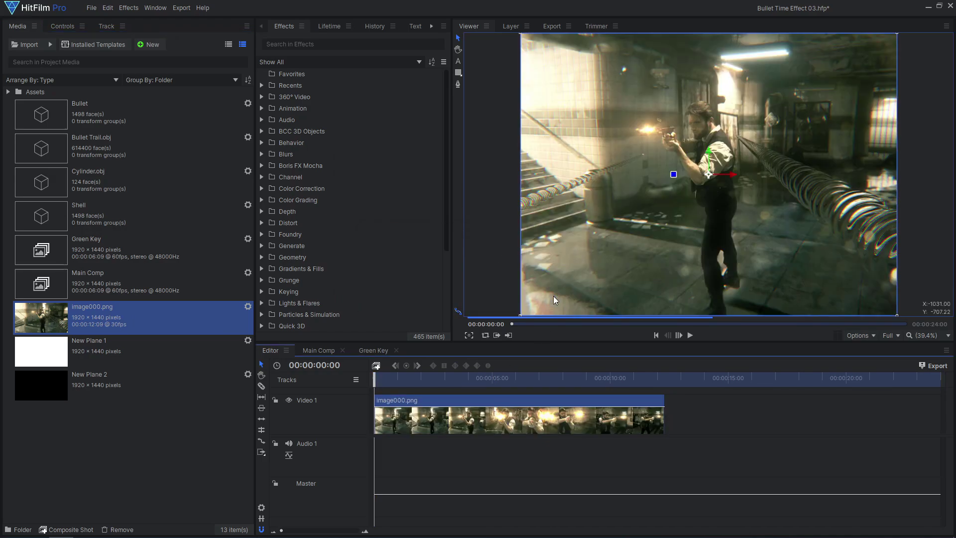
click(645, 377)
right_click(626, 405)
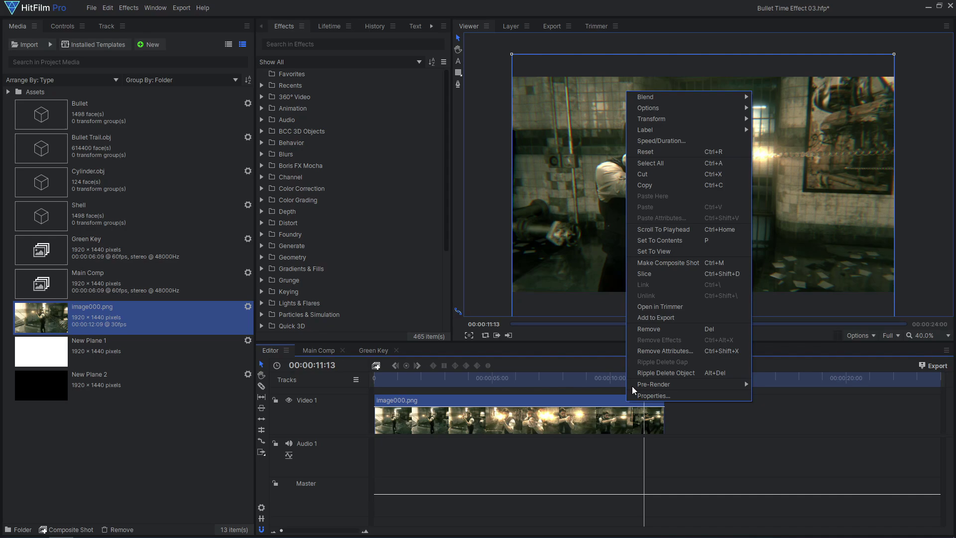
click(662, 316)
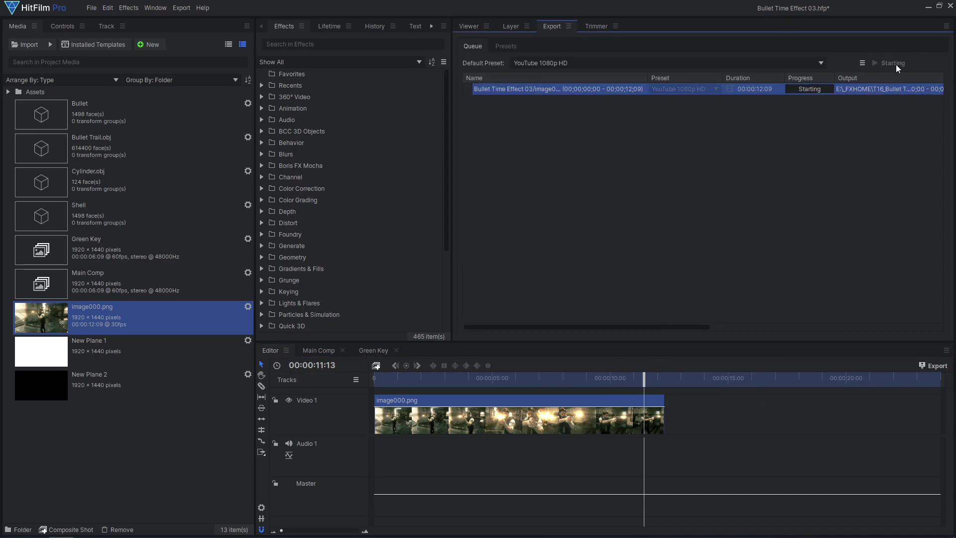